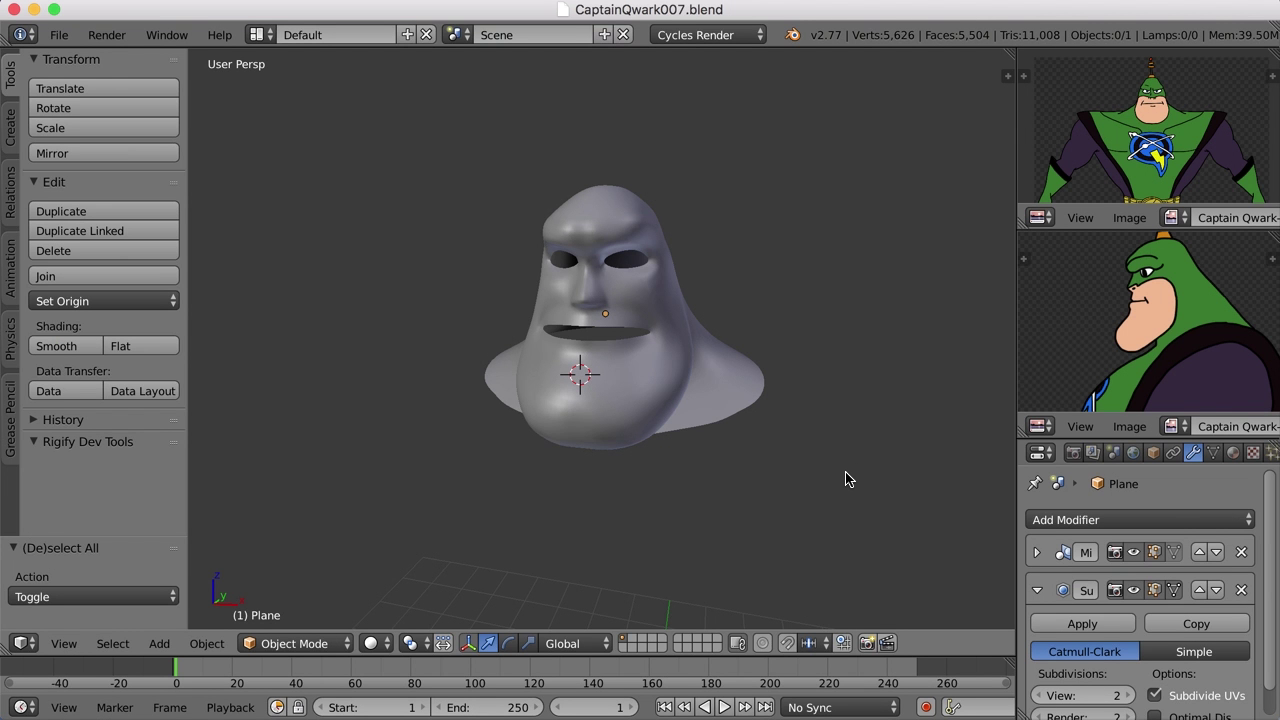
Step: Select the head, enter Edit Mode, and select the mouth's inner edge loop
scroll(822, 512, up, 2)
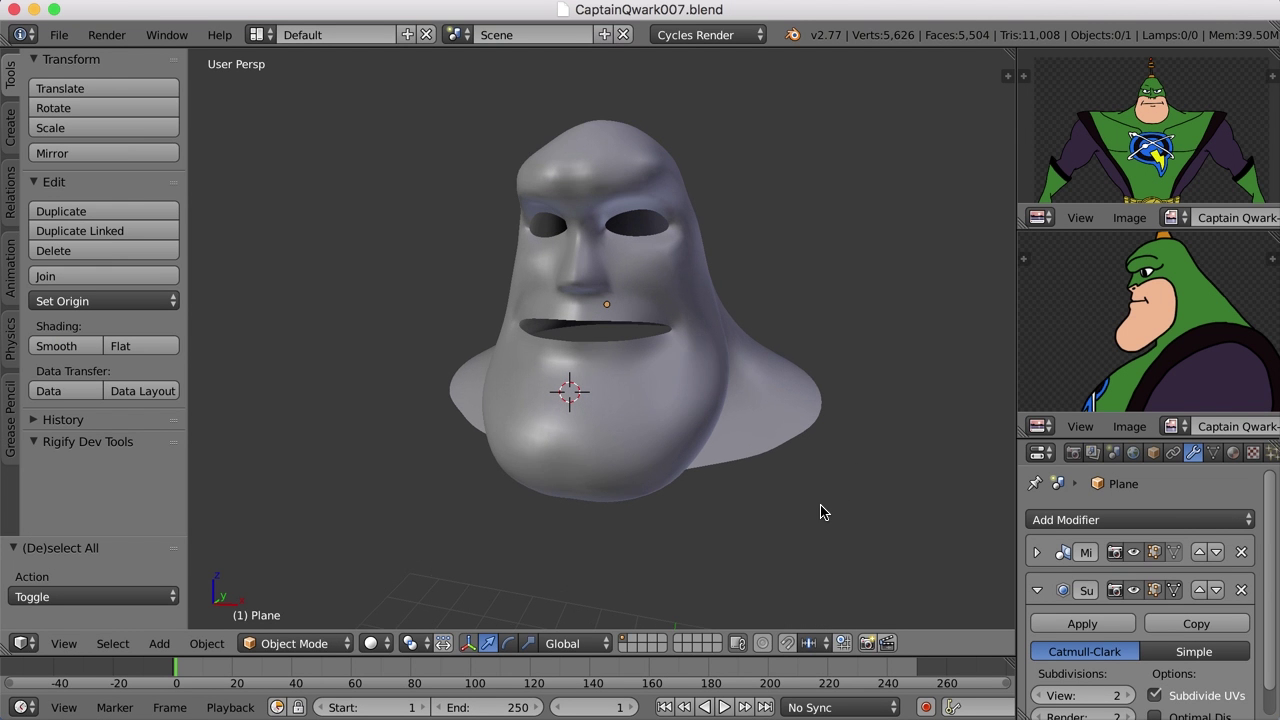
right_click(655, 365)
key(Tab)
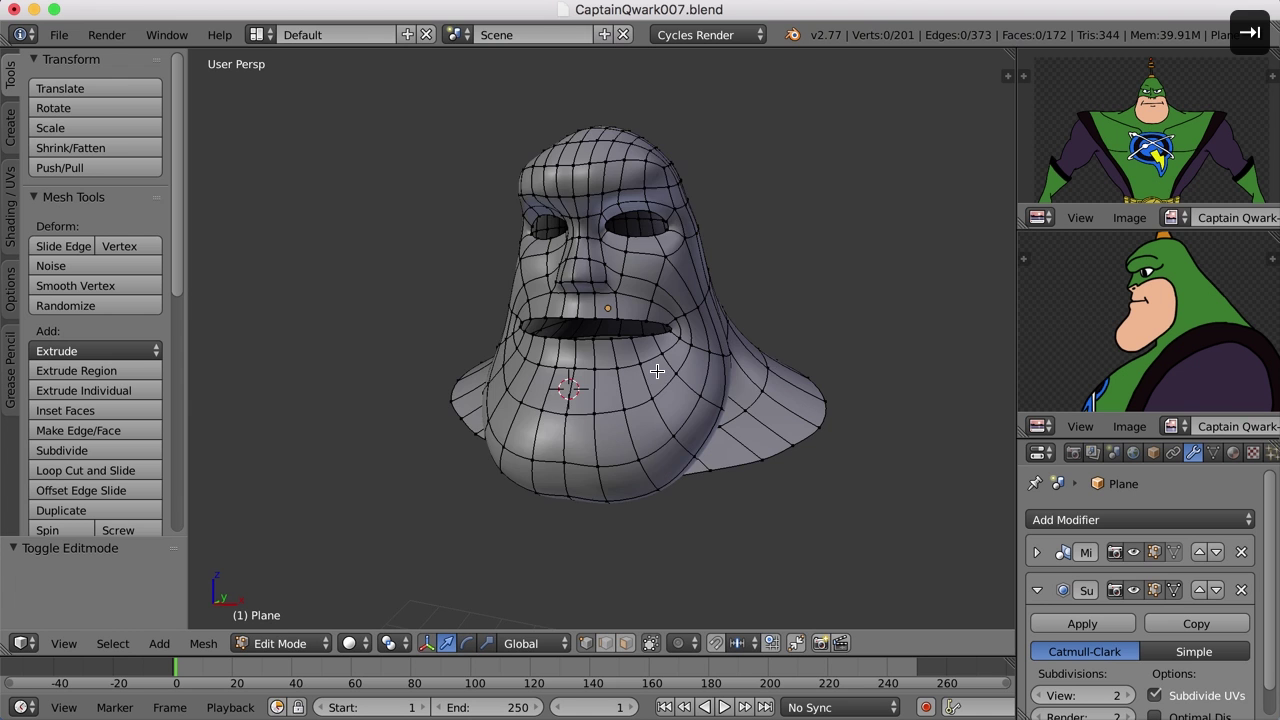
scroll(590, 355, up, 2)
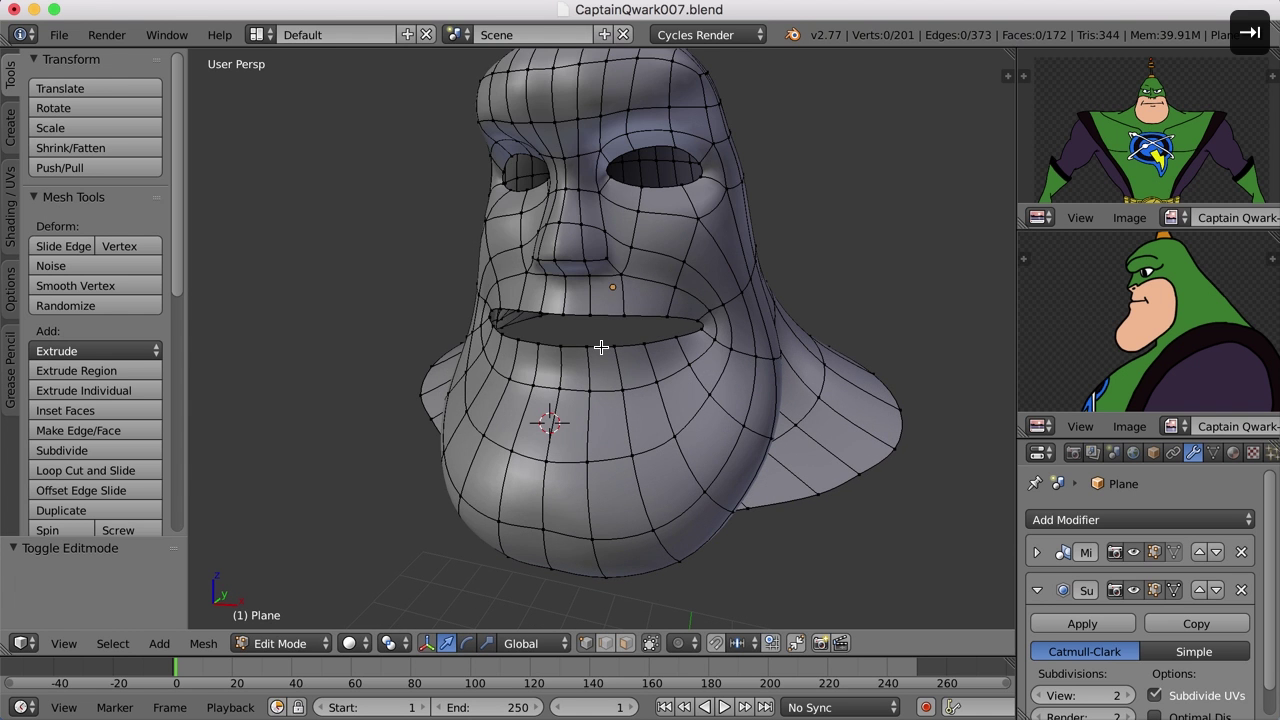
alt+right_click(601, 347)
Step: Orbit around the head to inspect the mouth from the side, from below and from the front
middle_drag(601, 347, 646, 408)
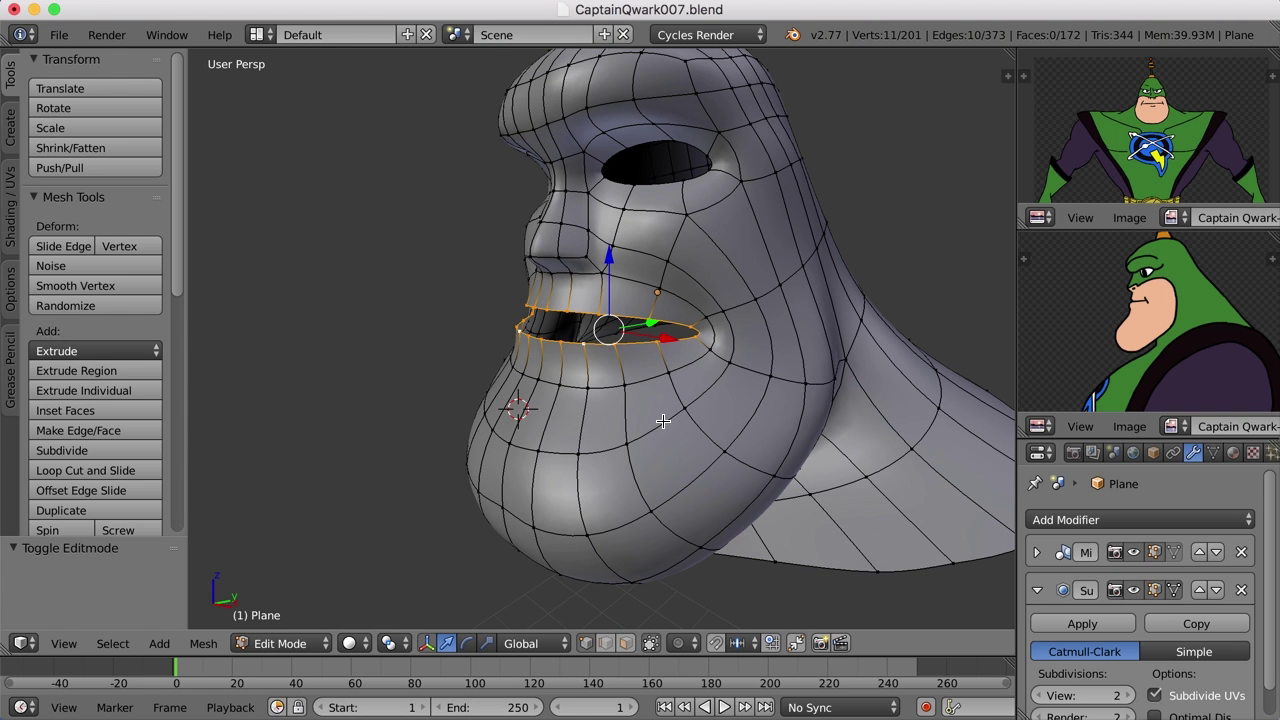
middle_drag(633, 358, 576, 338)
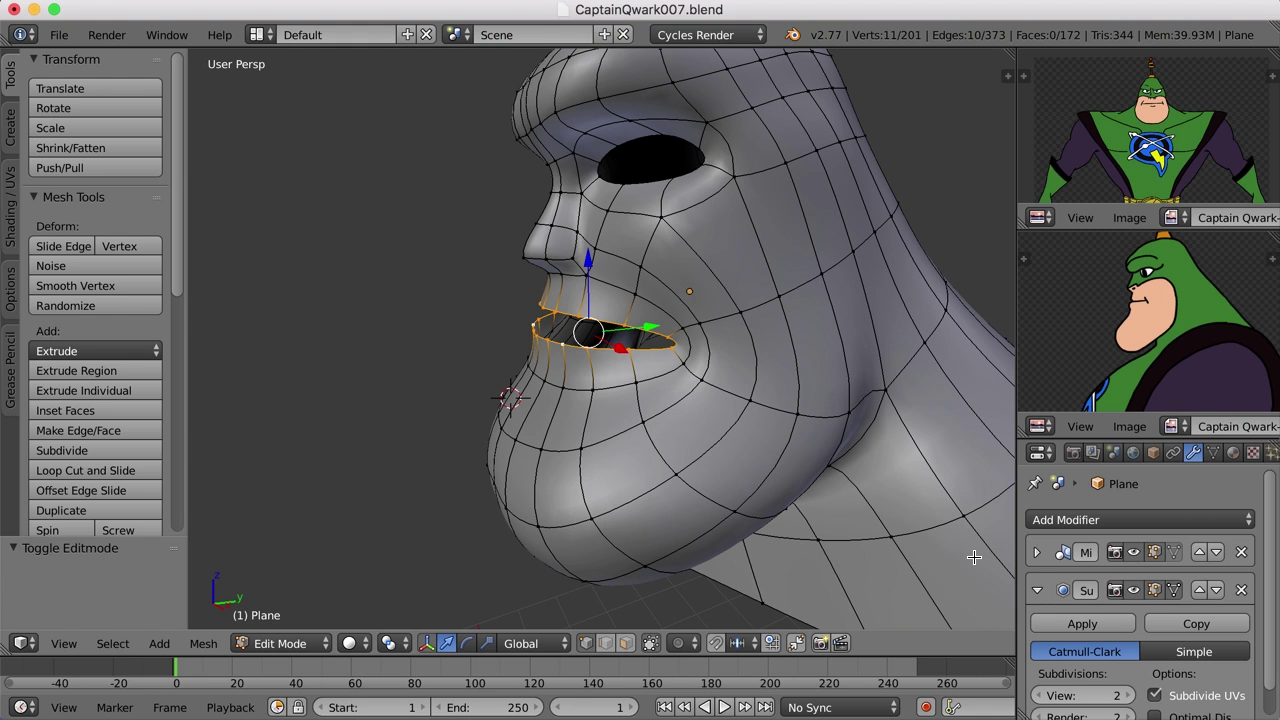
scroll(762, 338, down, 3)
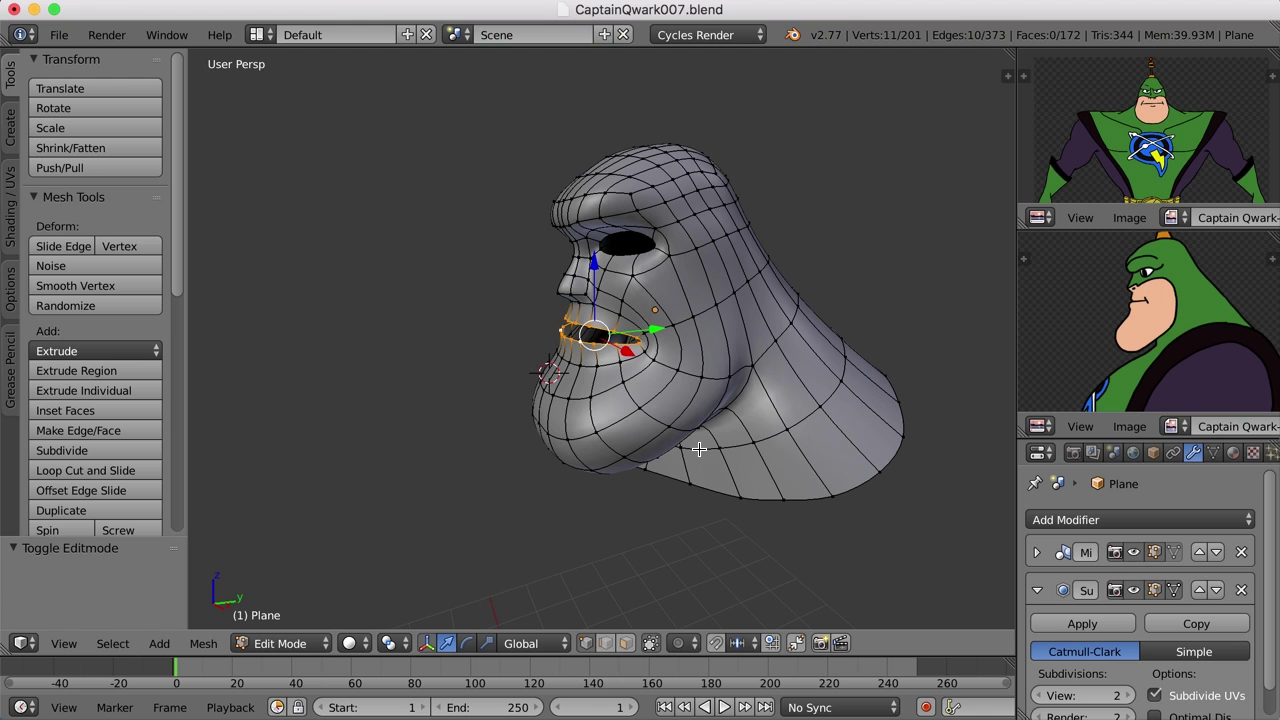
middle_drag(712, 442, 653, 443)
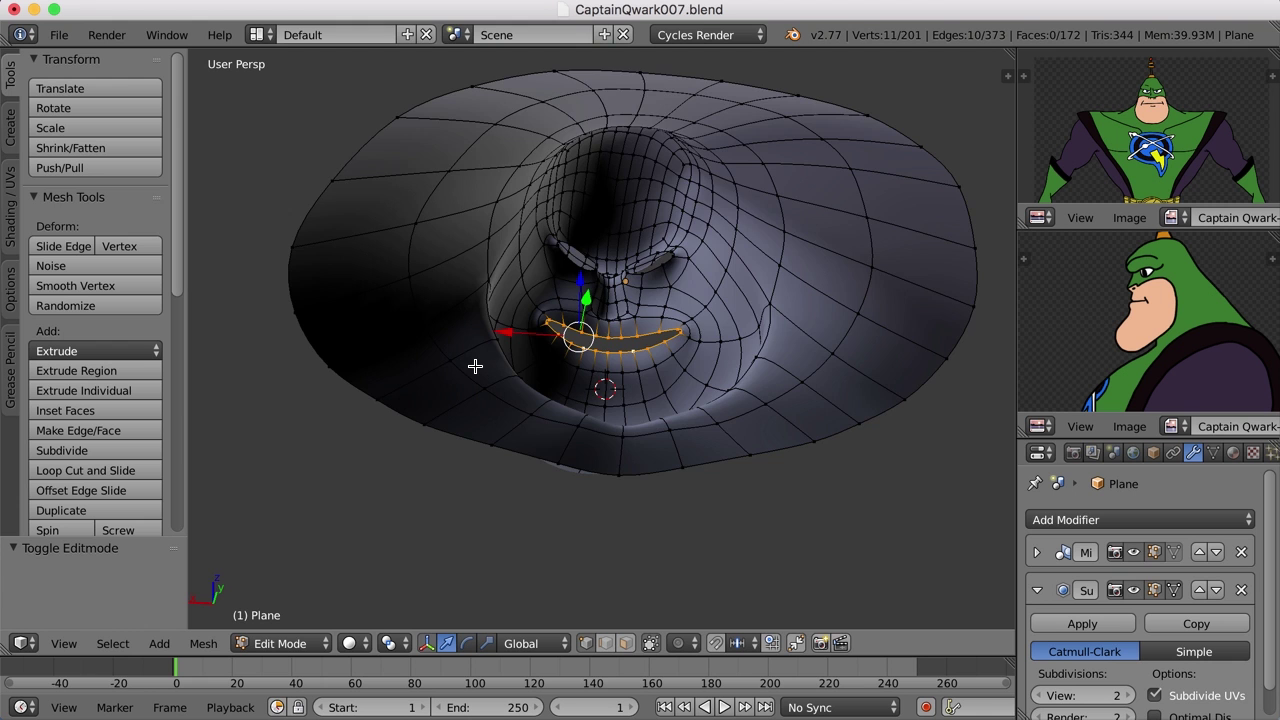
middle_drag(475, 367, 675, 414)
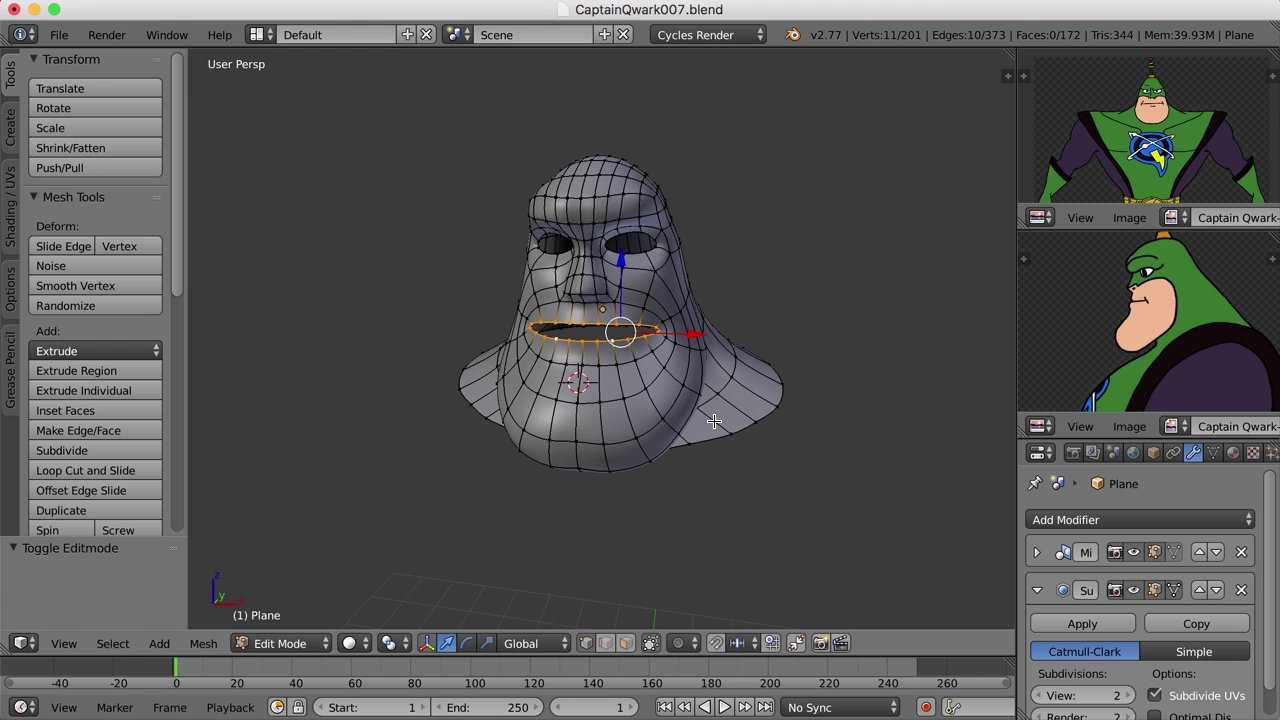
Step: Switch to the Character layout with reference views and zoom in on the mouth
click(257, 34)
click(271, 105)
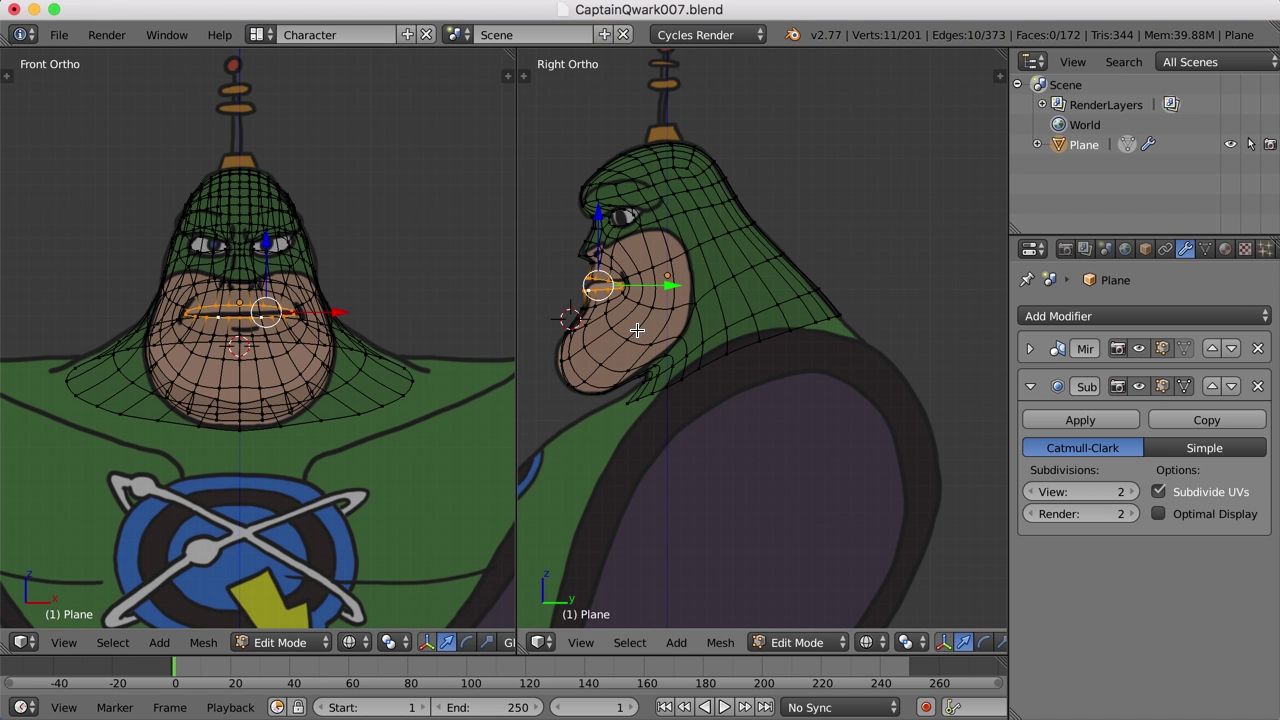
scroll(640, 326, up, 3)
scroll(626, 318, up, 5)
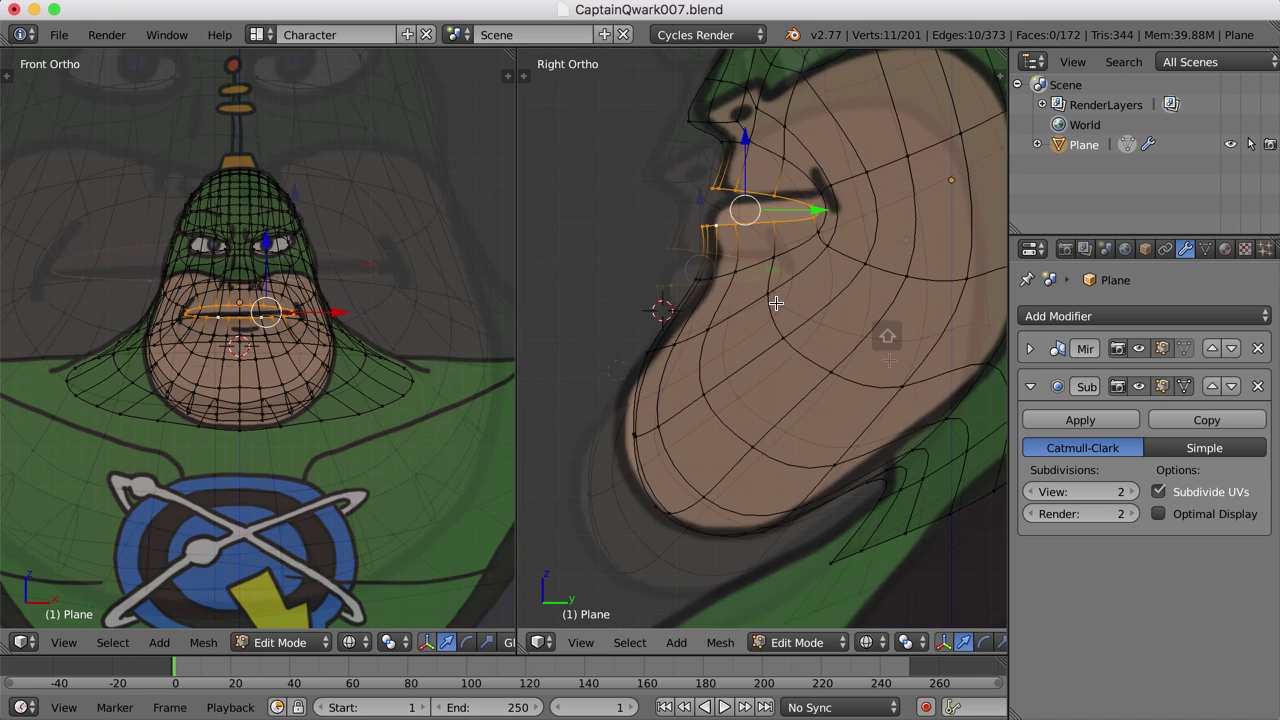
scroll(250, 300, up, 5)
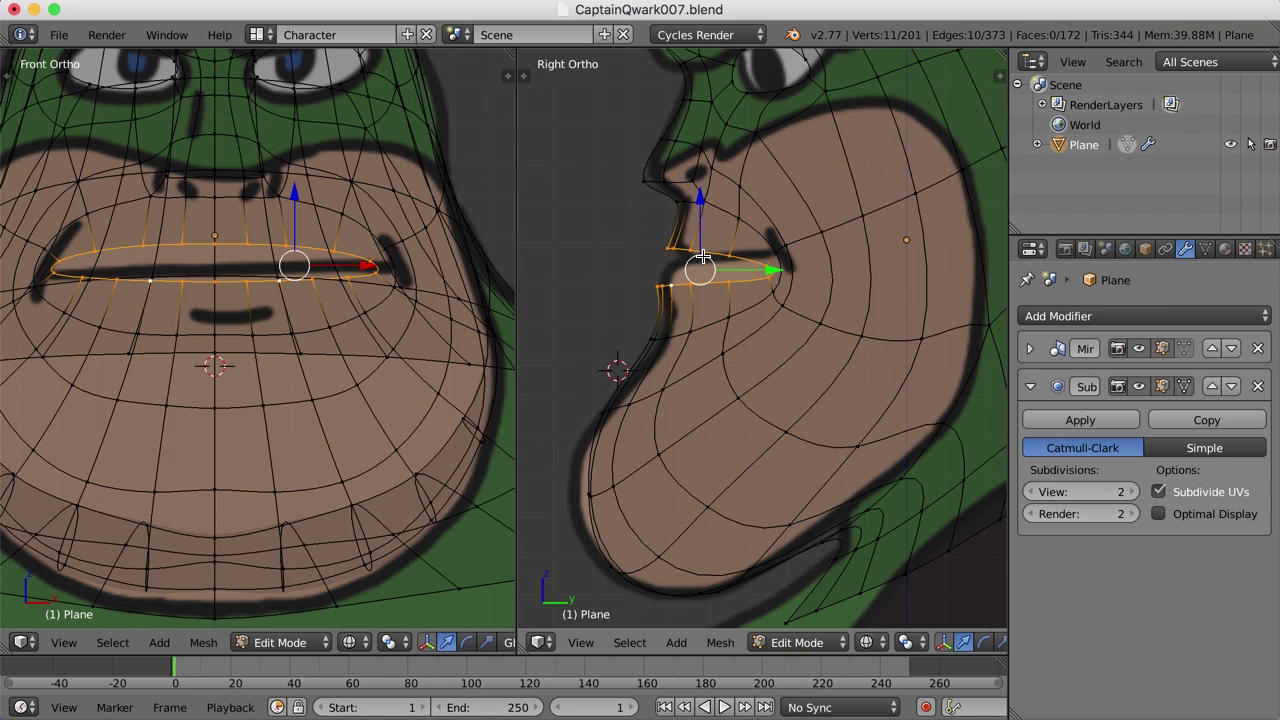
Step: Use edge select mode and hide the Subdivision modifier's viewport display
key(ctrl+Tab)
key(2)
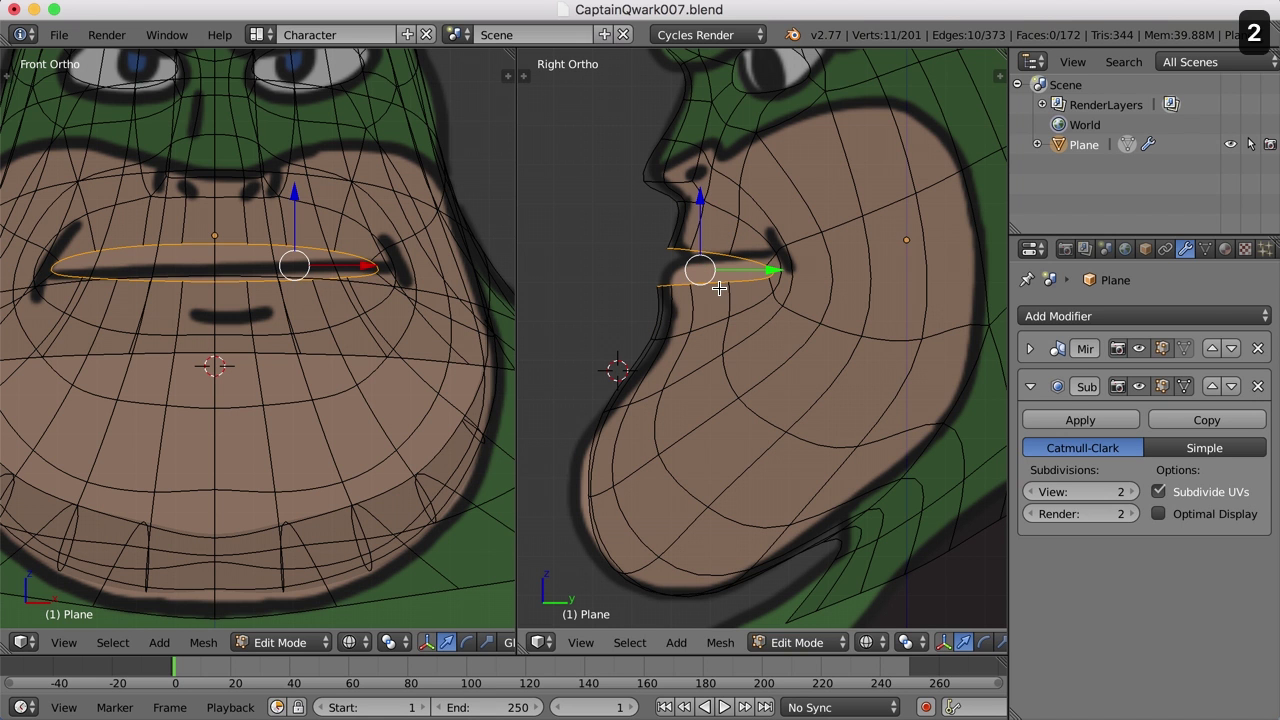
click(1139, 388)
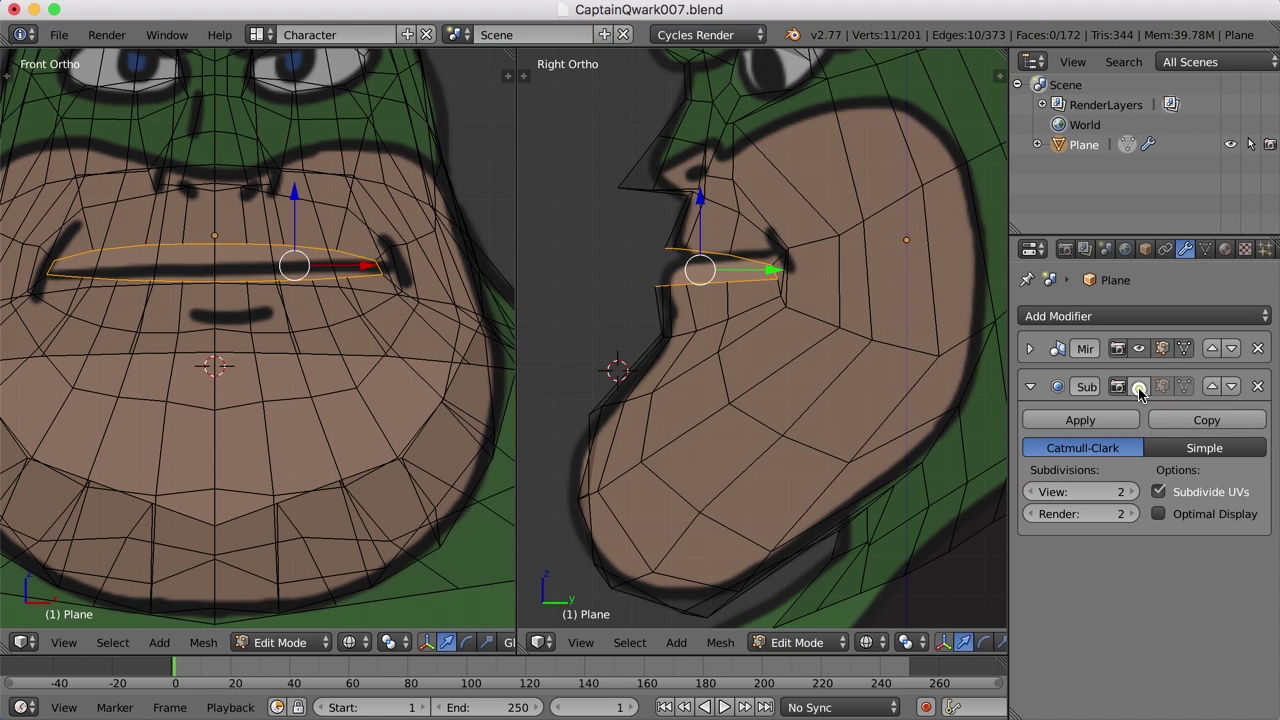
Step: Extrude the mouth loop in place, then narrow it along X around the 3D cursor
key(e)
right_click(811, 360)
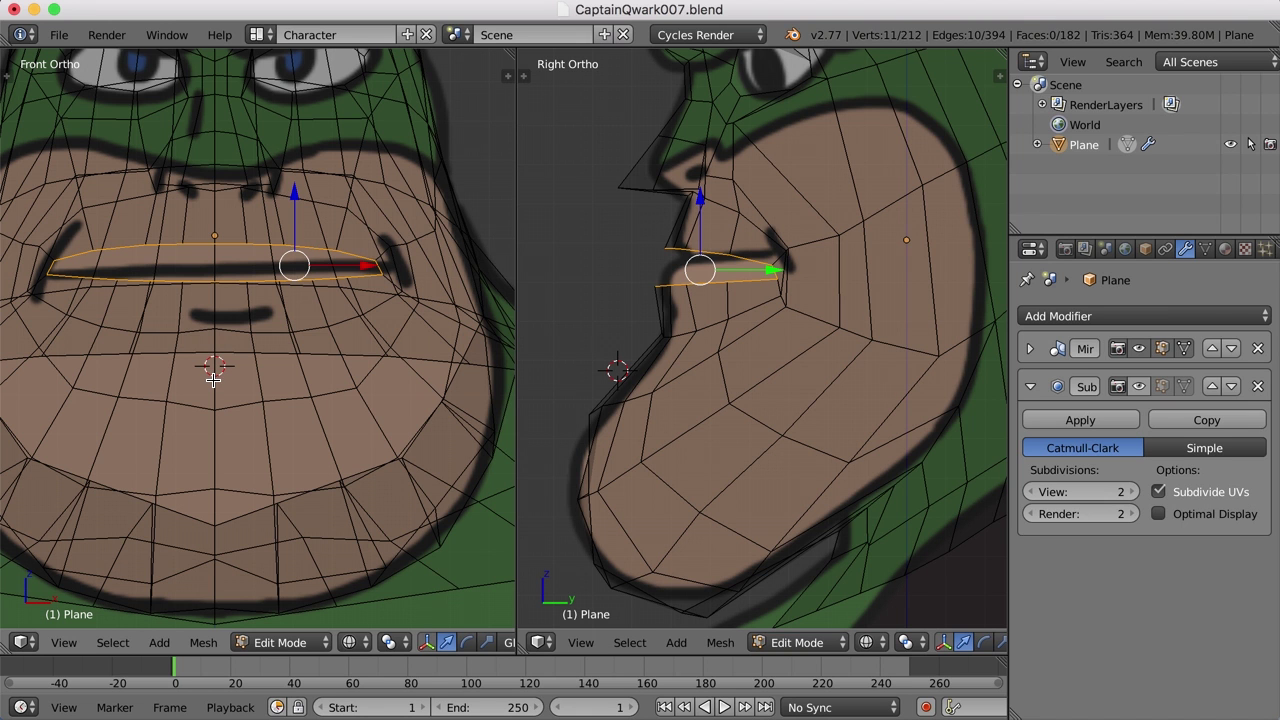
key(period)
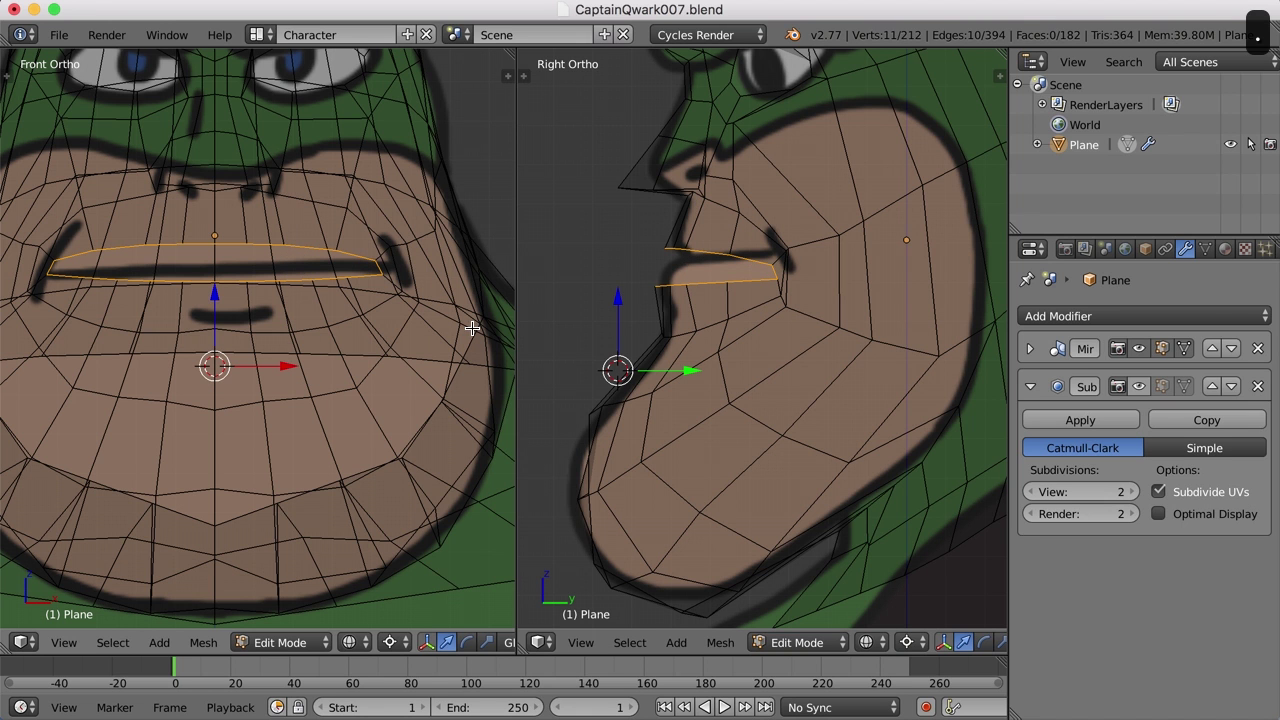
key(s)
key(x)
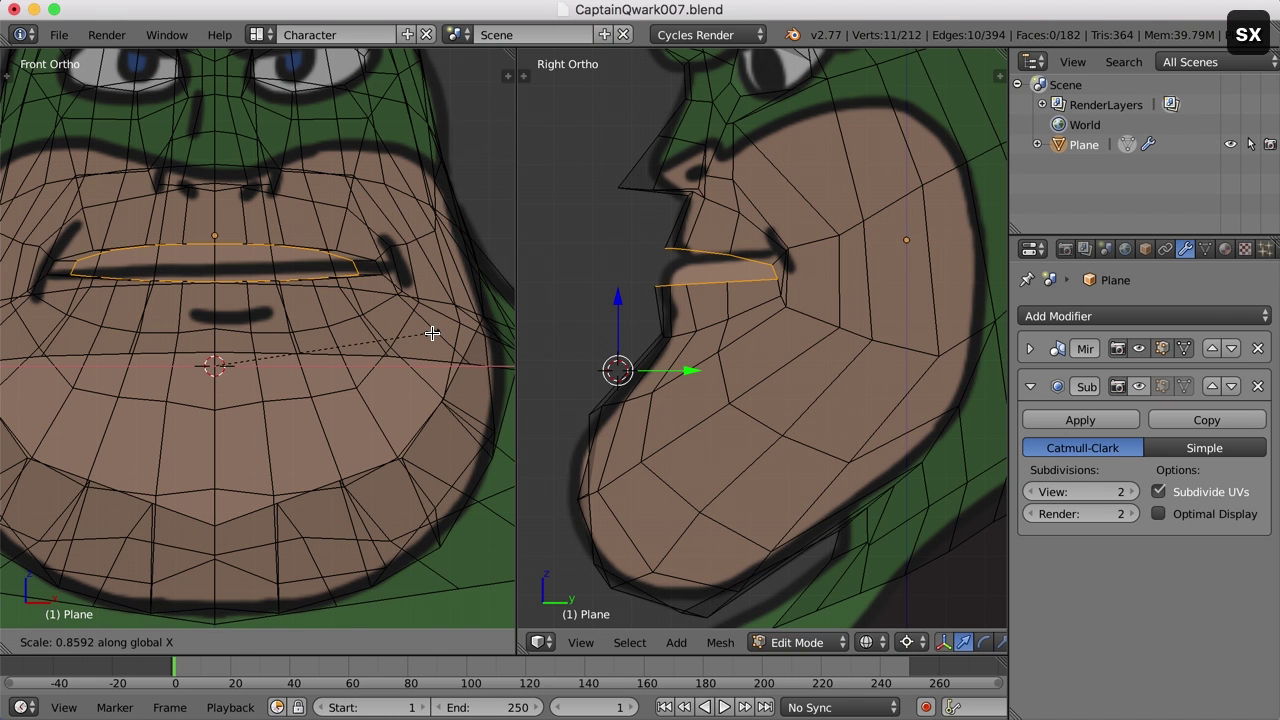
click(434, 331)
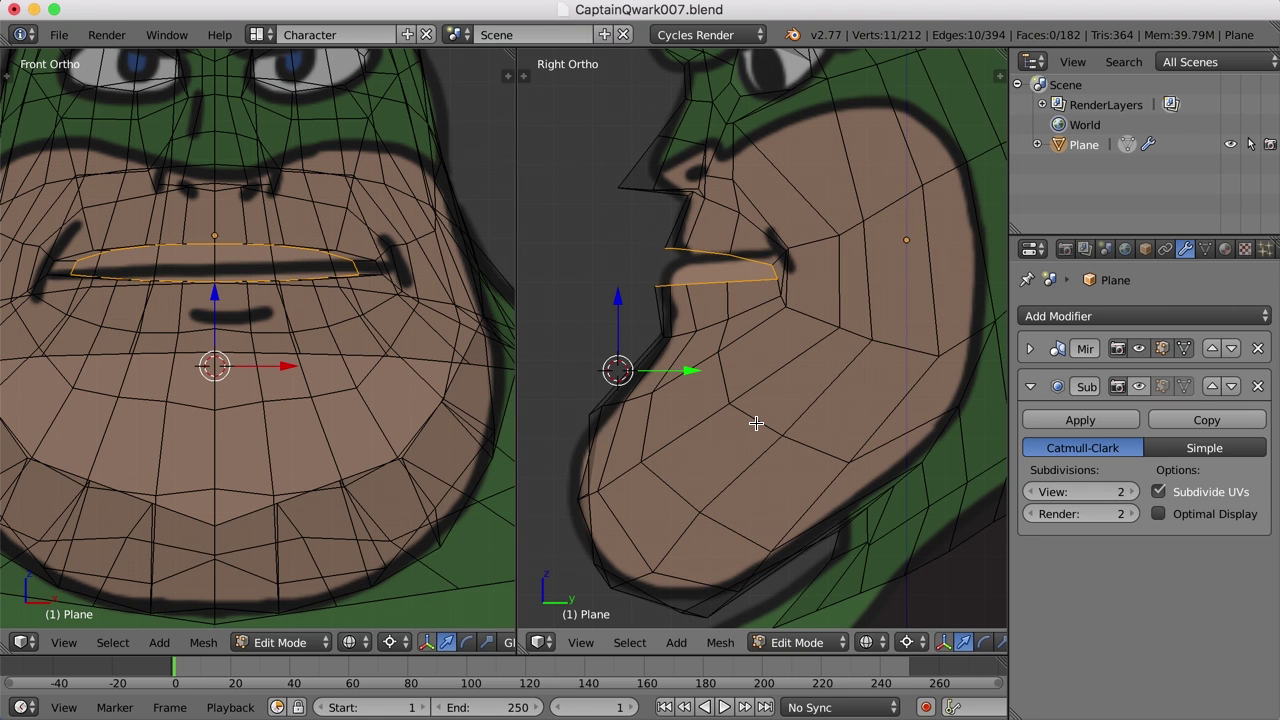
Step: With the median point as pivot, flatten the lip edges vertically along Z
key(ctrl+comma)
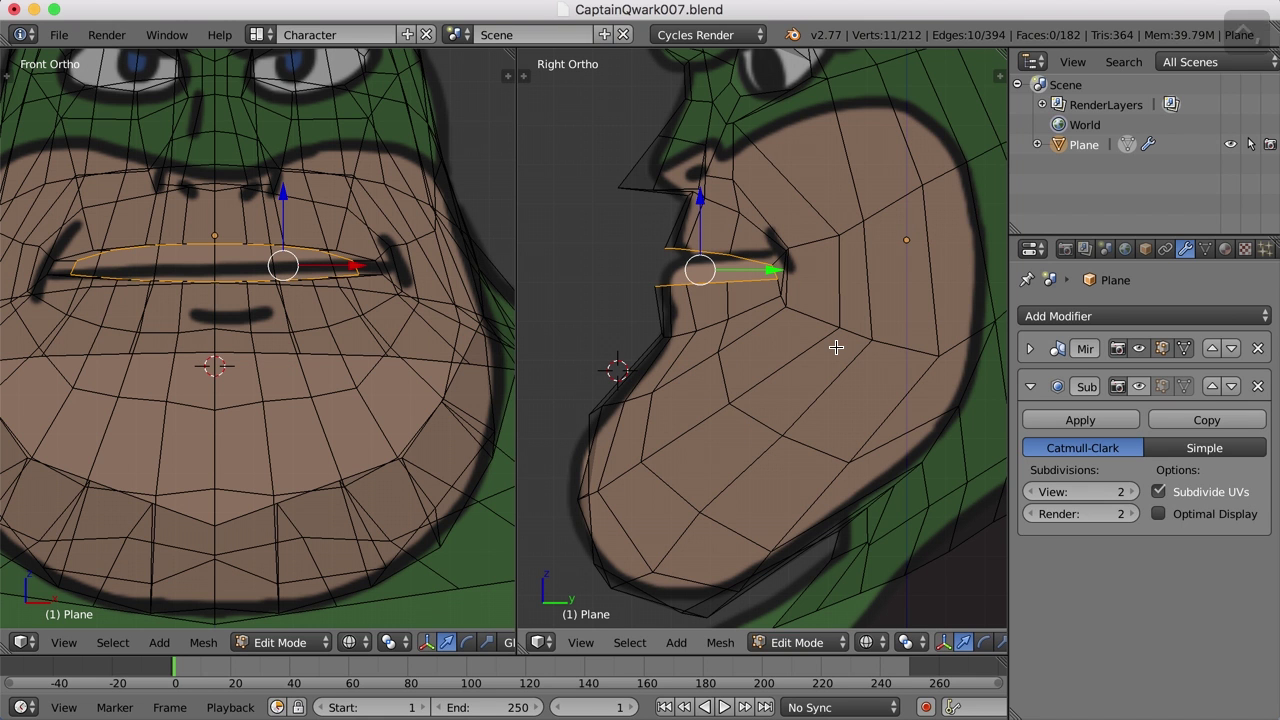
key(s)
key(z)
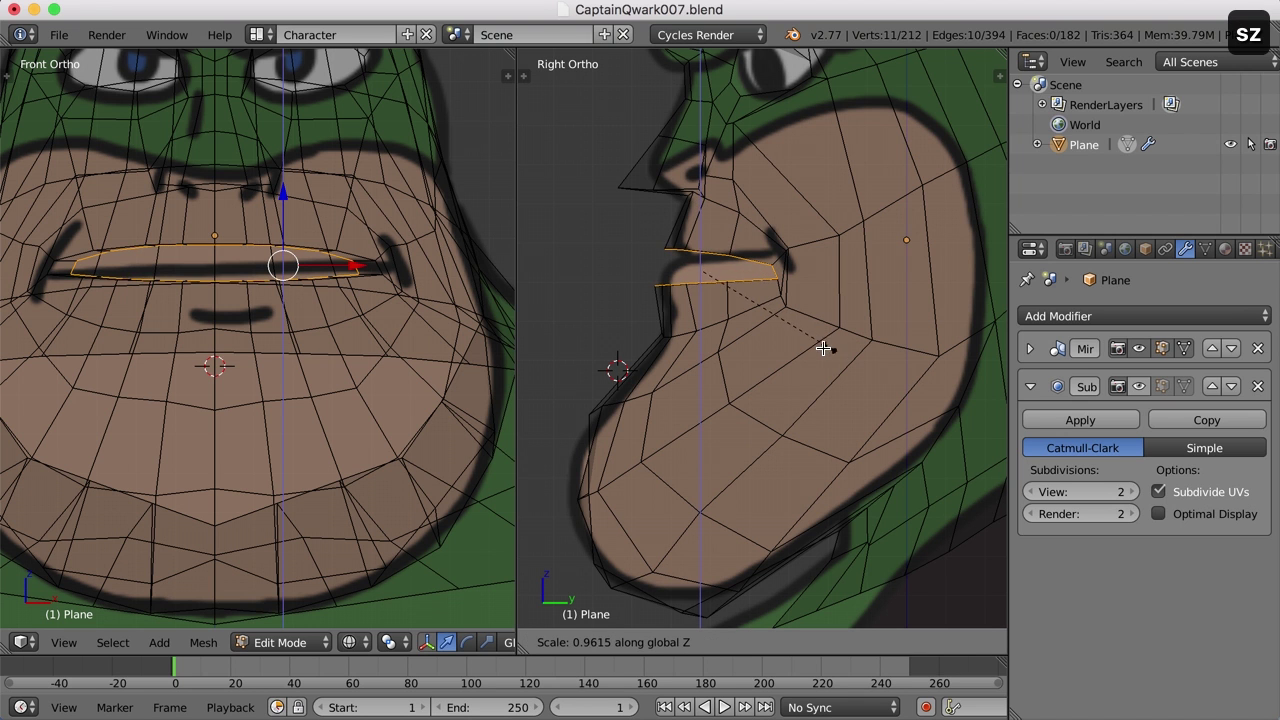
click(760, 317)
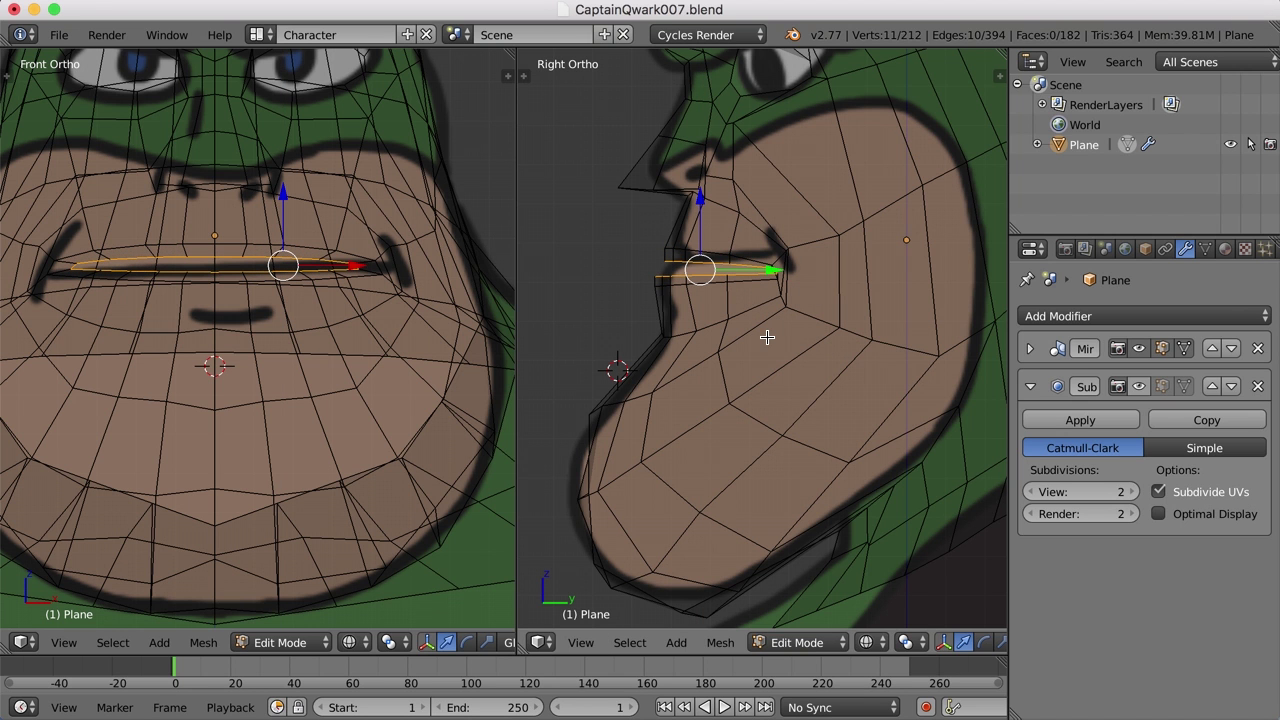
Step: Extrude a new lip ring, shrink it to 0.8462, and push it back into the mouth
key(e)
click(767, 337)
key(s)
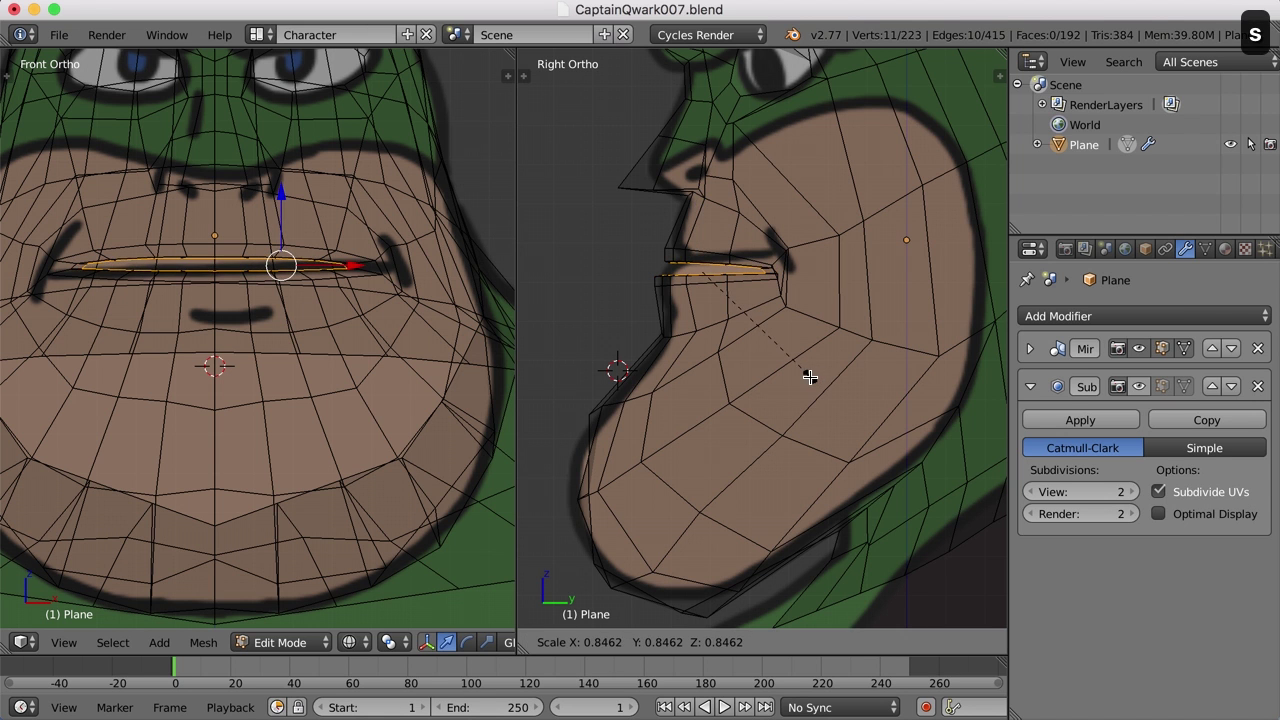
click(810, 377)
drag(772, 269, 784, 270)
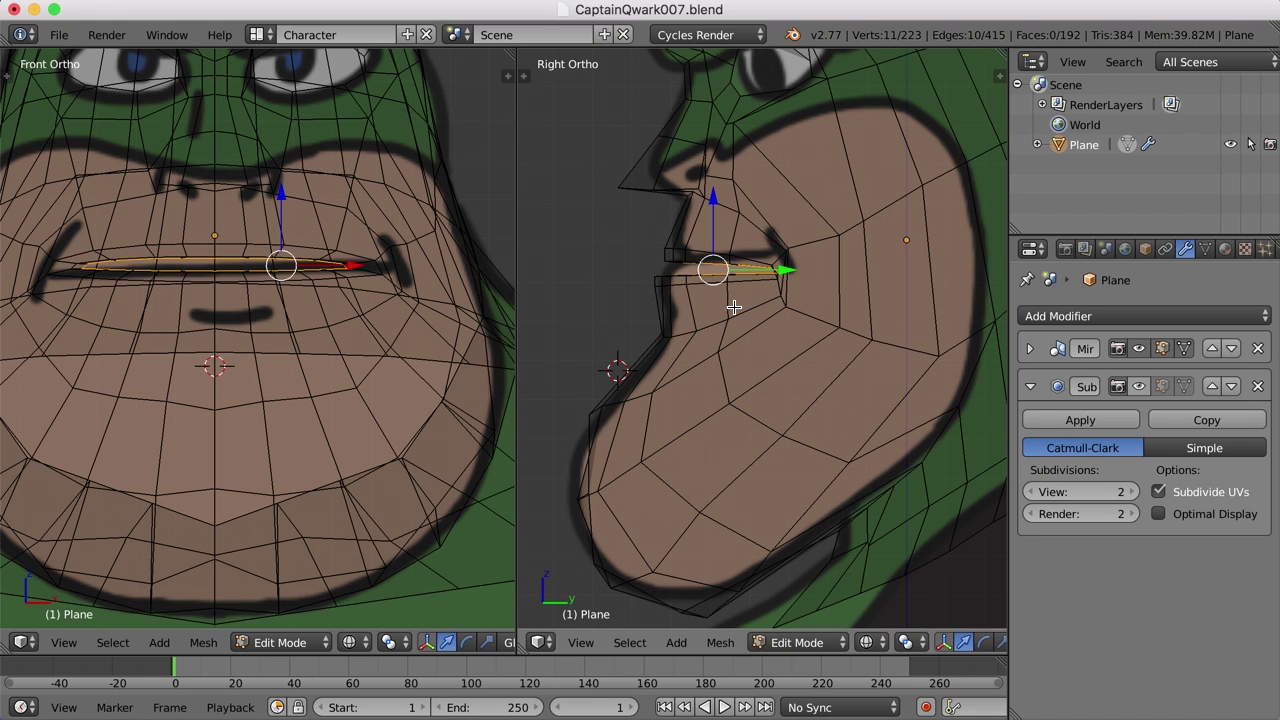
Step: Flatten the inner lip ring along Z and frame the lips in the side view
key(s)
key(z)
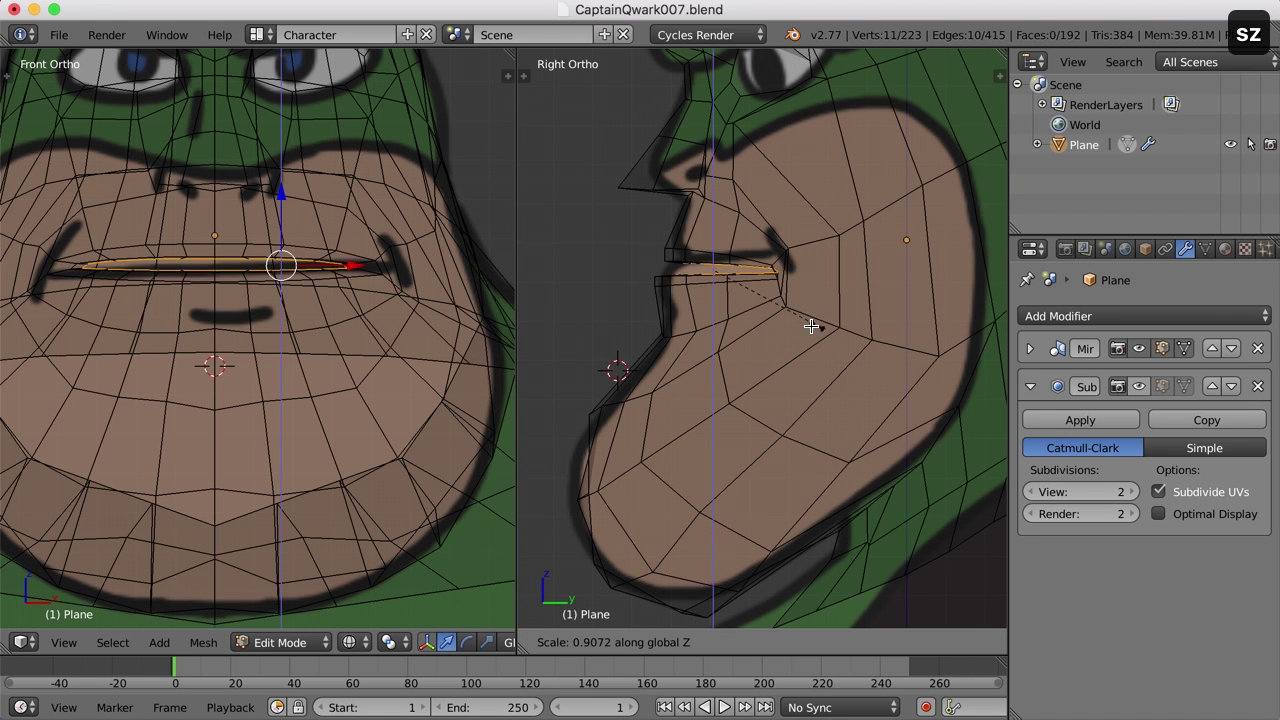
click(749, 294)
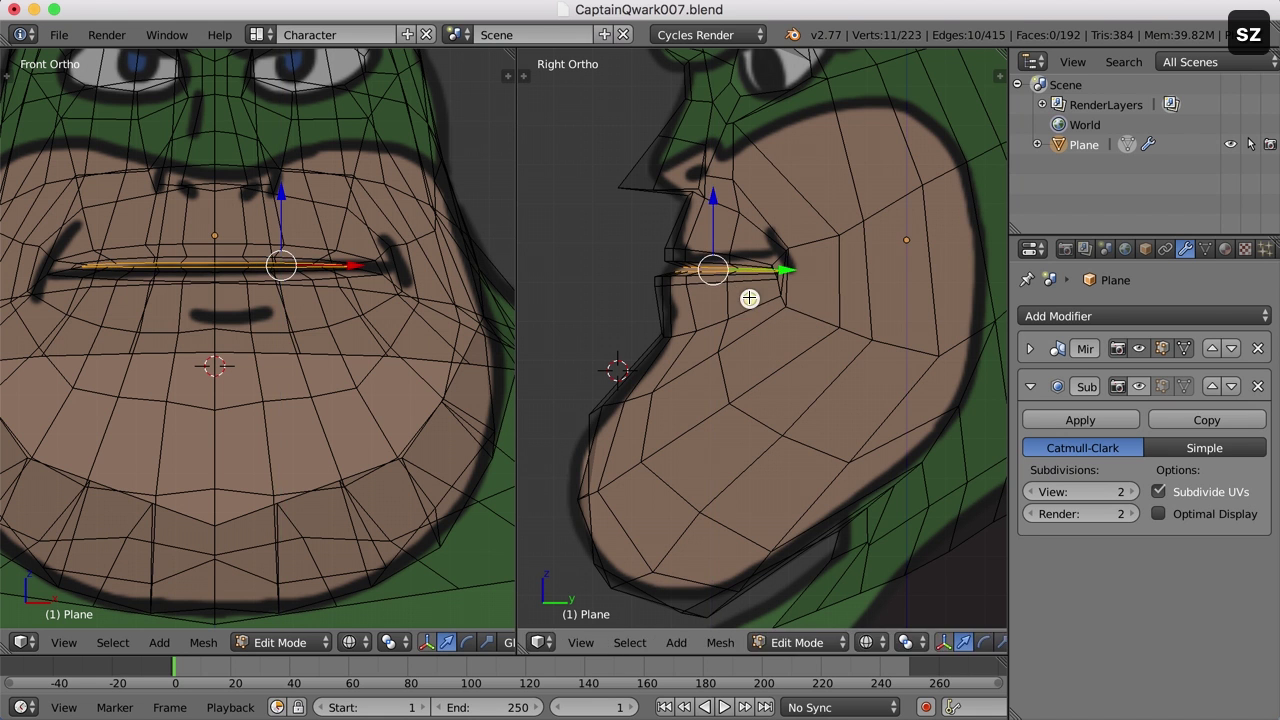
scroll(749, 294, up, 3)
shift+middle_drag(679, 273, 720, 303)
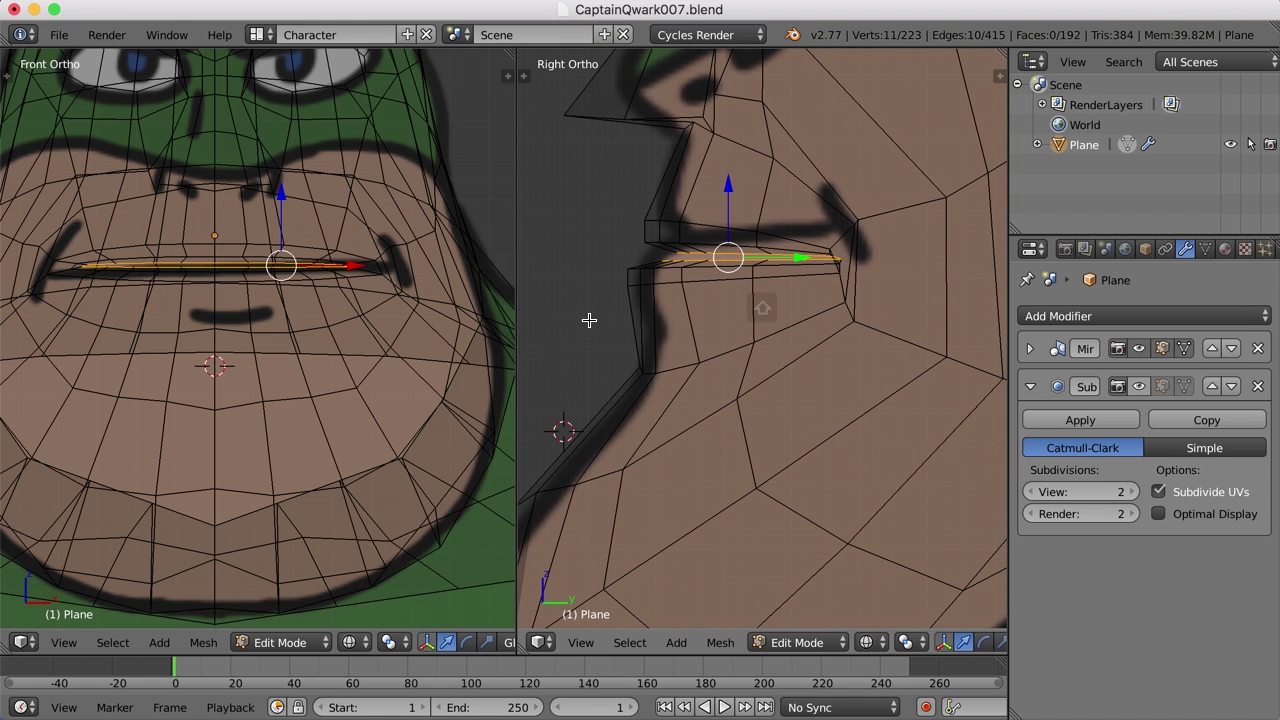
Step: Move three vertices near the lip corner down and back
click(633, 288)
shift+click(678, 287)
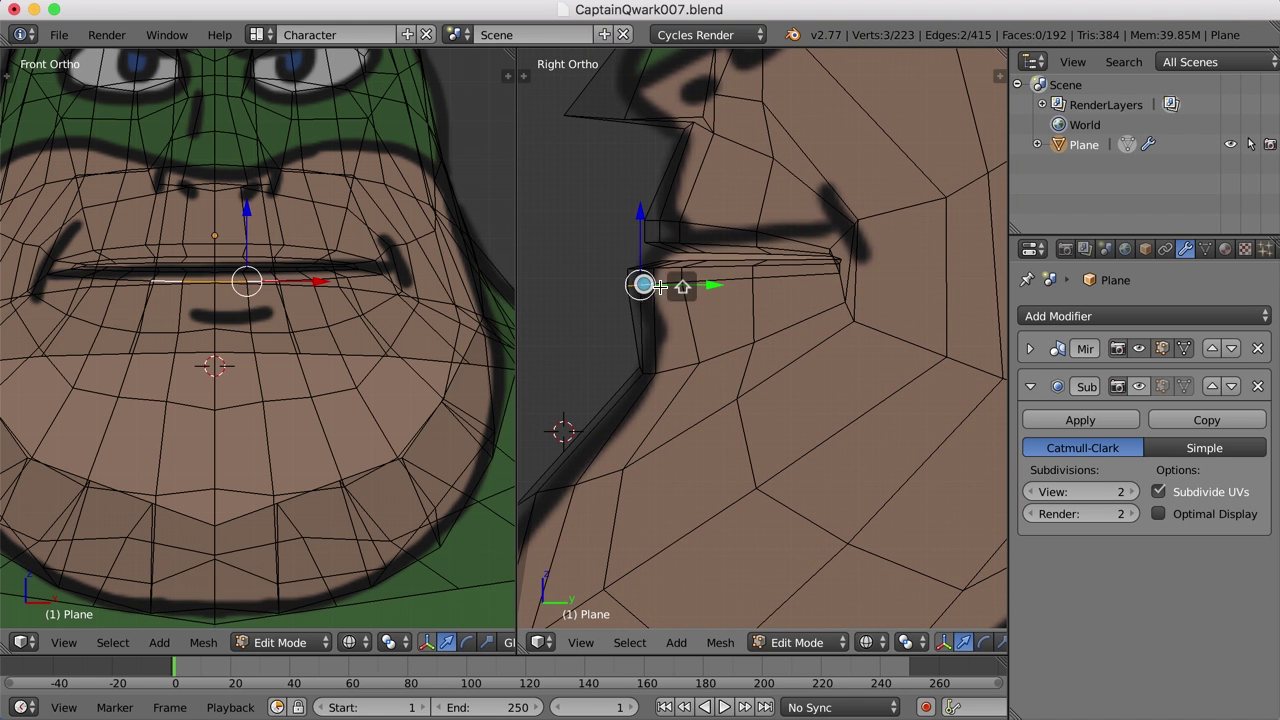
shift+click(700, 288)
key(g)
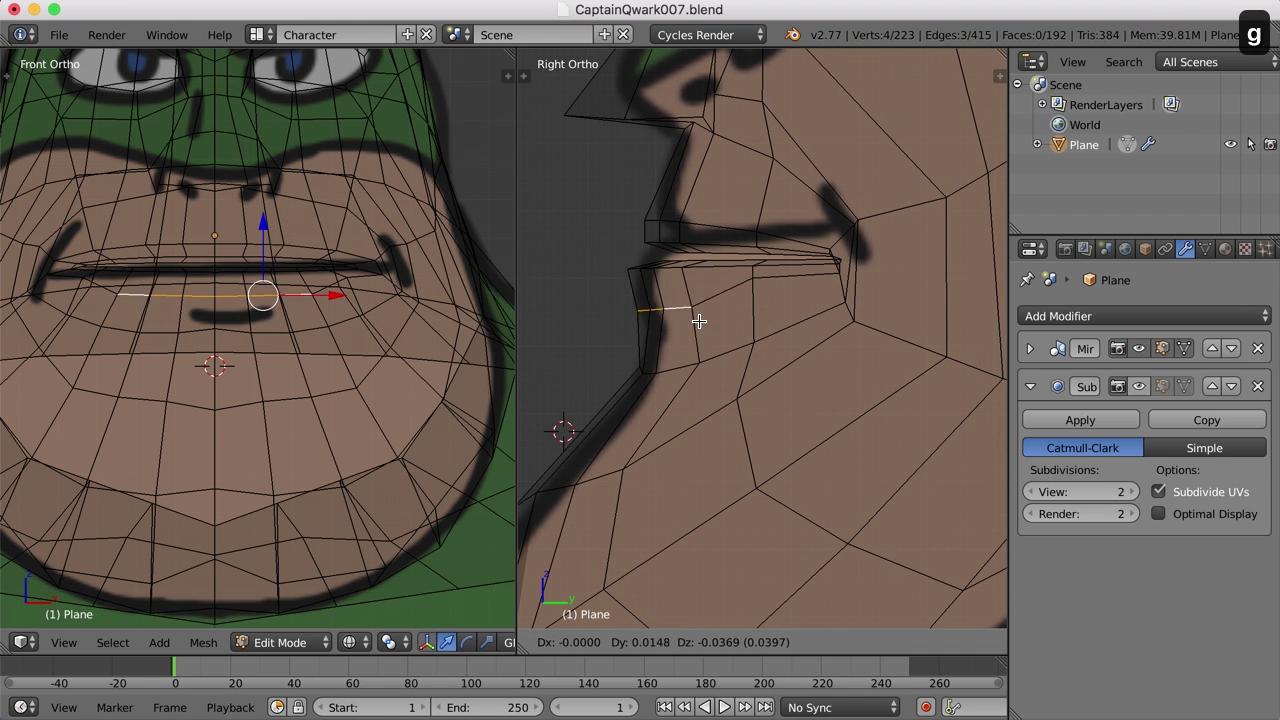
click(699, 315)
Step: Select the lip-corner edges and nudge them 0.020 back along Y
click(638, 266)
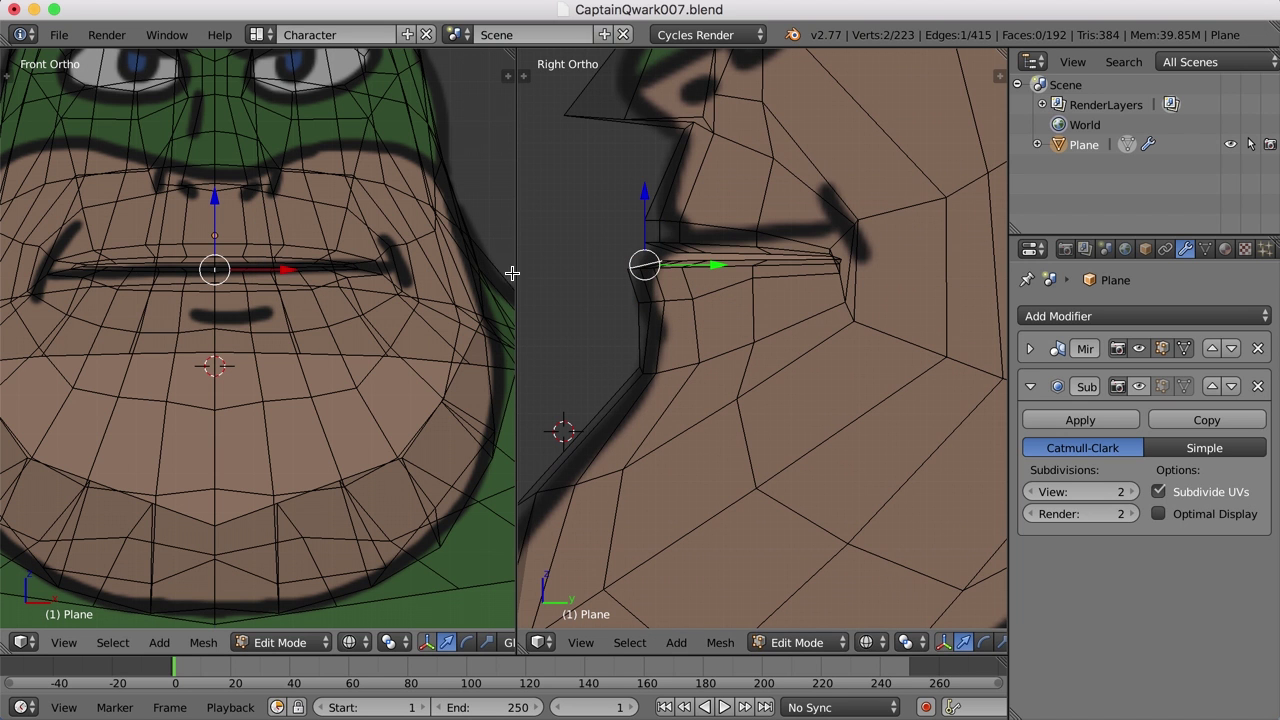
right_click(633, 270)
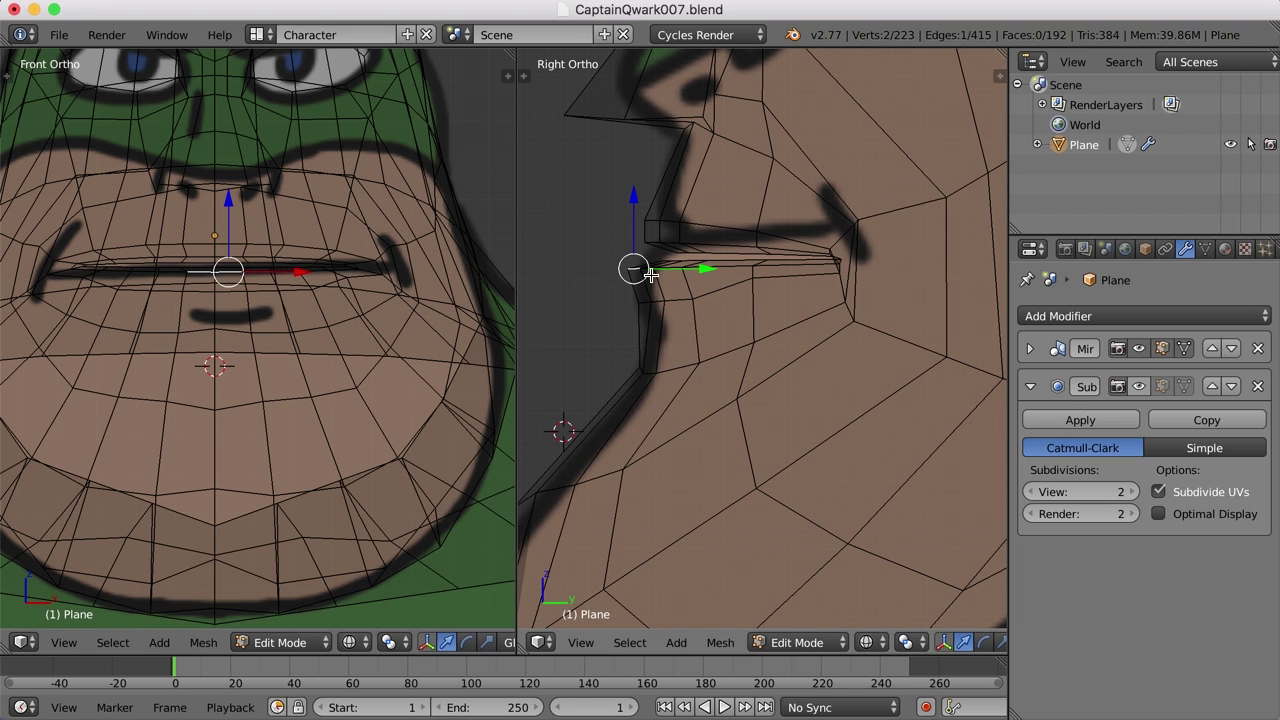
shift+right_click(648, 268)
shift+right_click(669, 270)
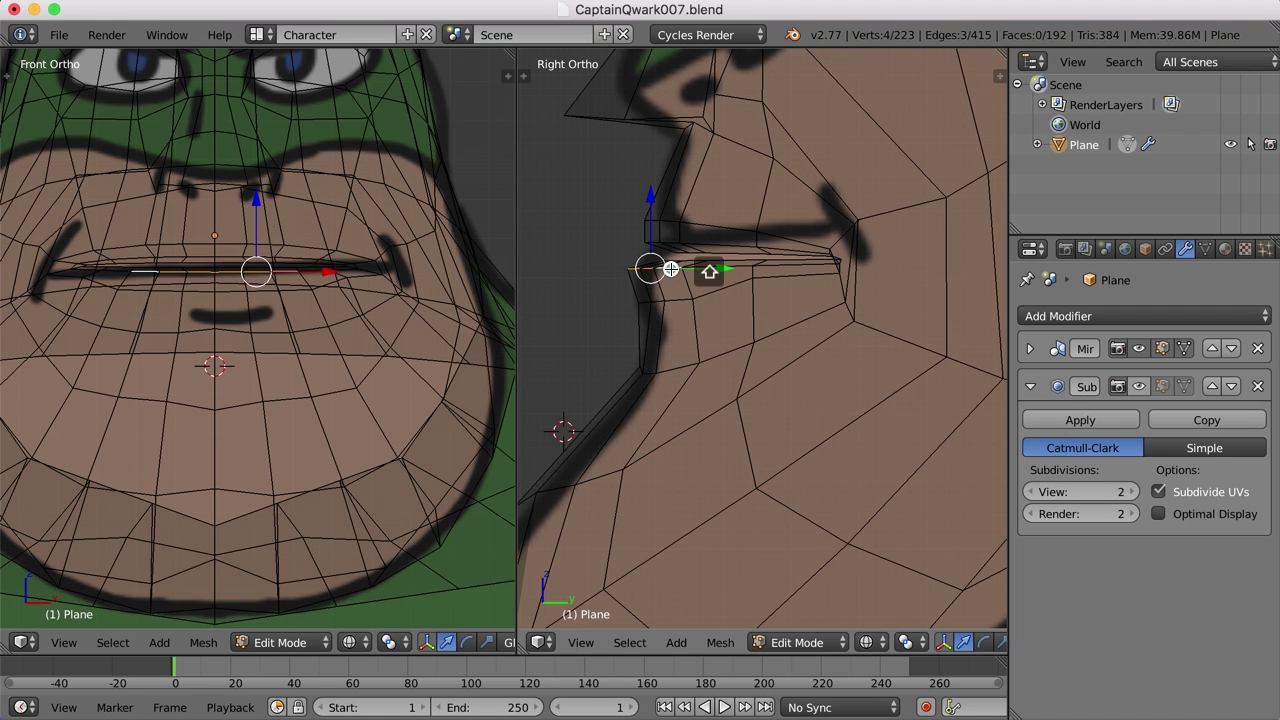
key(g)
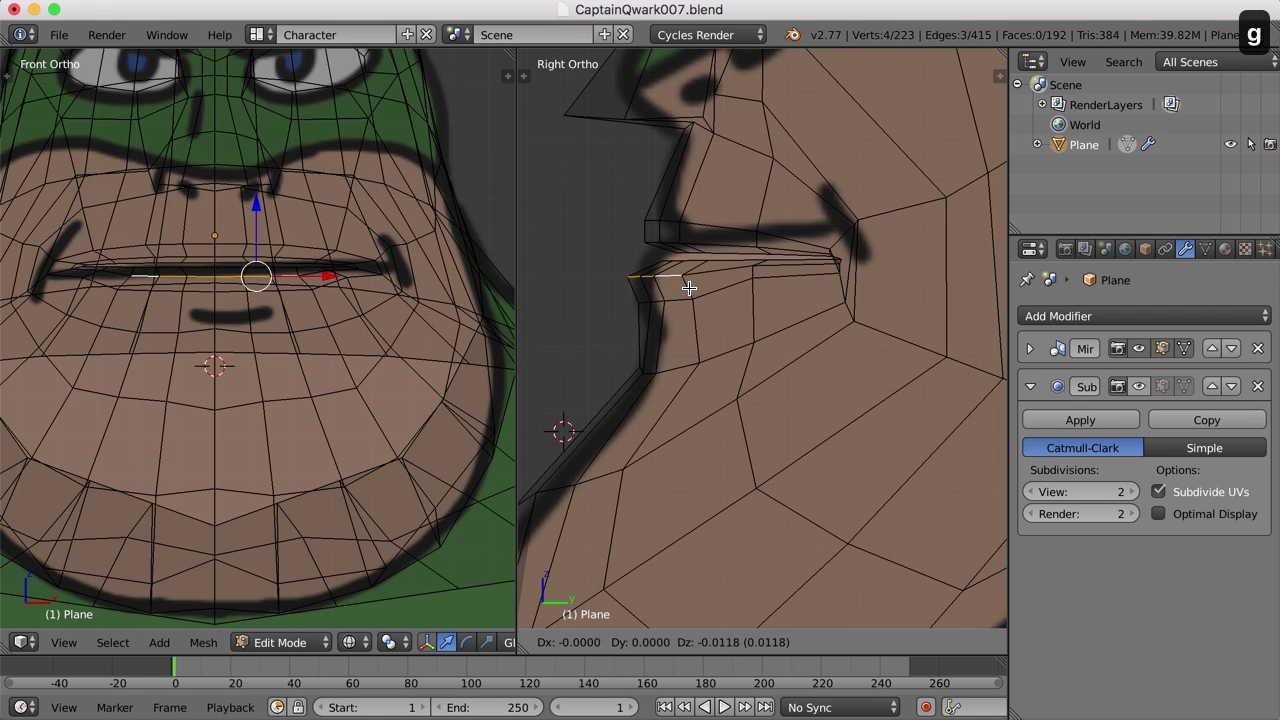
click(689, 288)
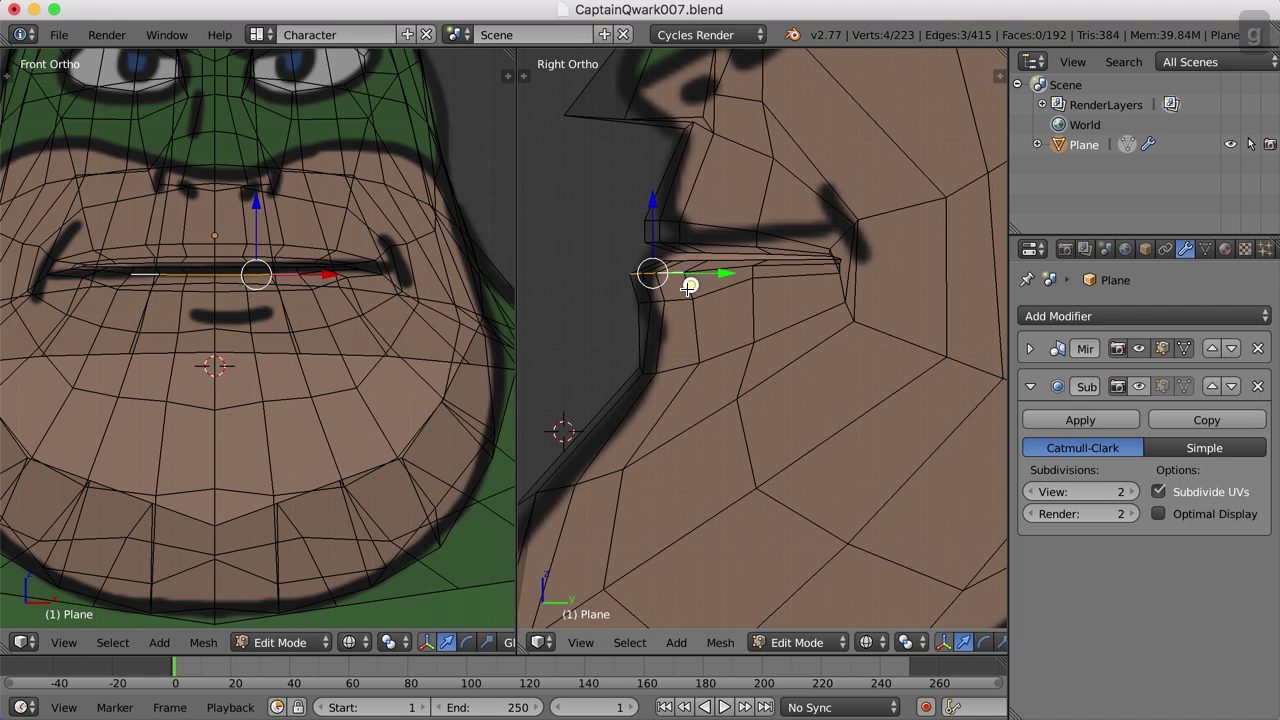
Step: In a wireframe straight side view, select the inner mouth edges
key(z)
middle_drag(651, 271, 715, 314)
right_click(666, 265)
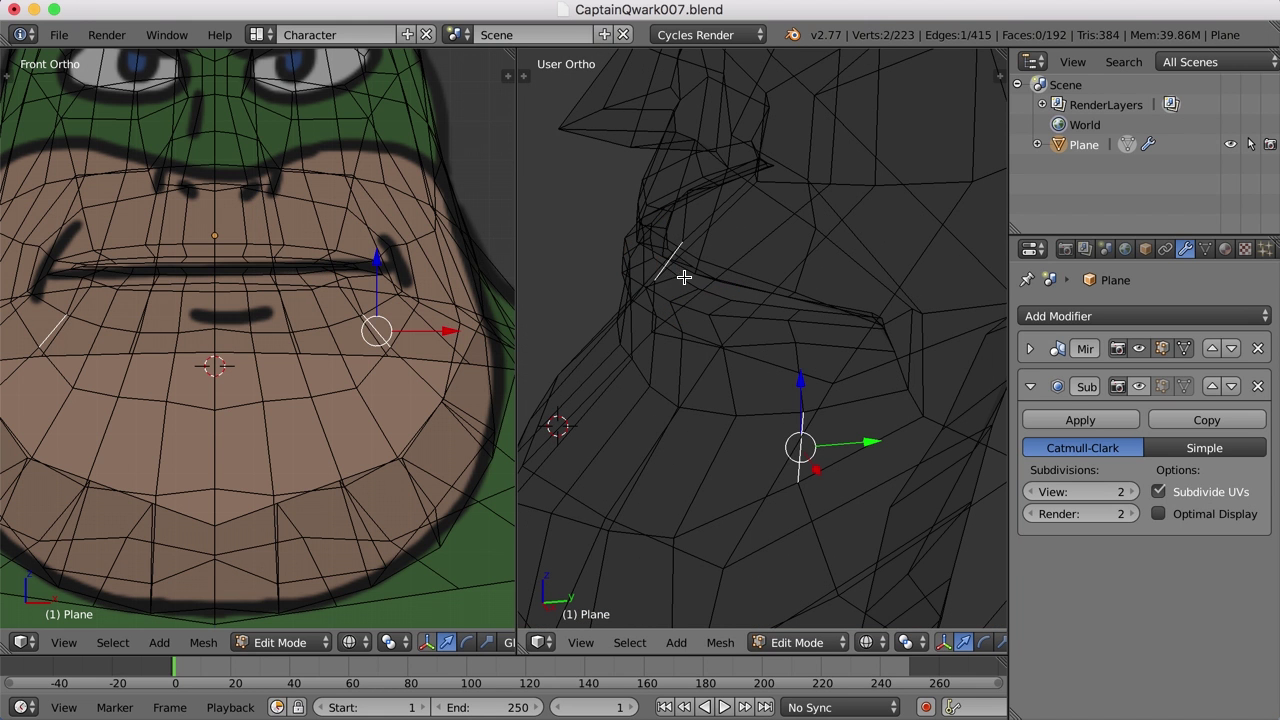
right_click(668, 268)
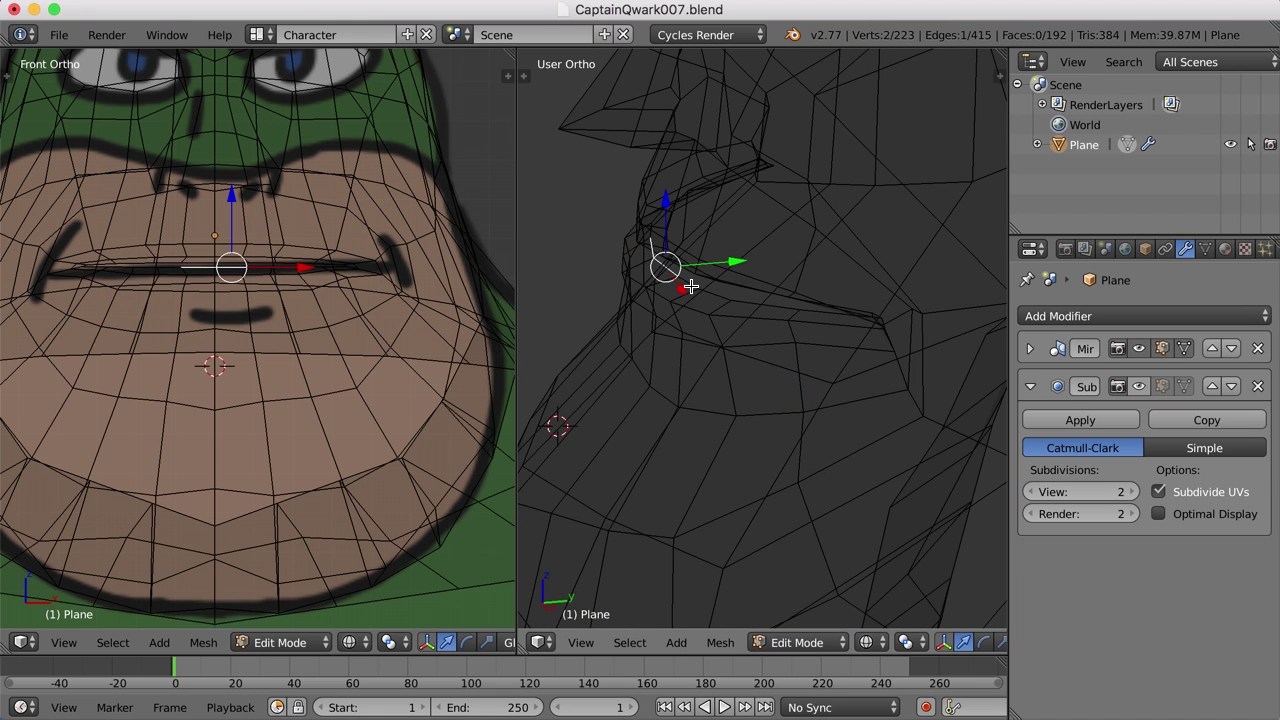
shift+right_click(722, 284)
shift+right_click(735, 295)
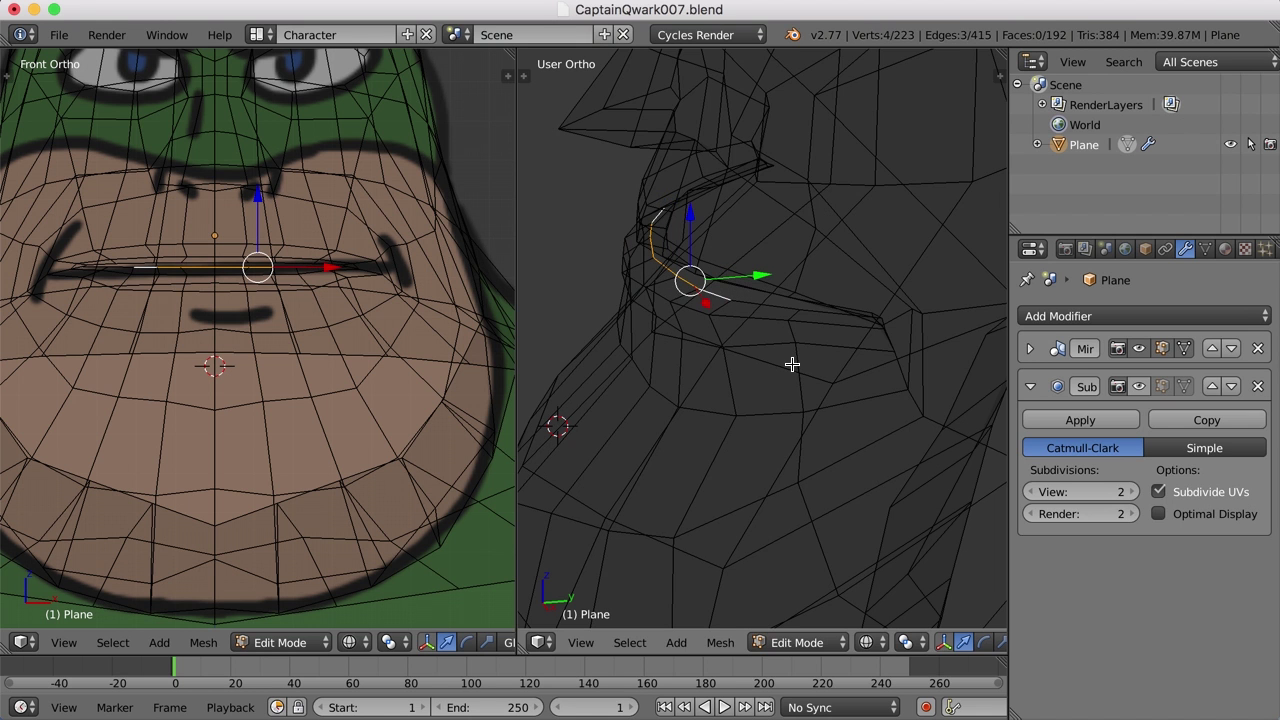
key(KP_3)
Step: Cancel the mouth-edge move, select a single lip vertex, and open the layout list
key(g)
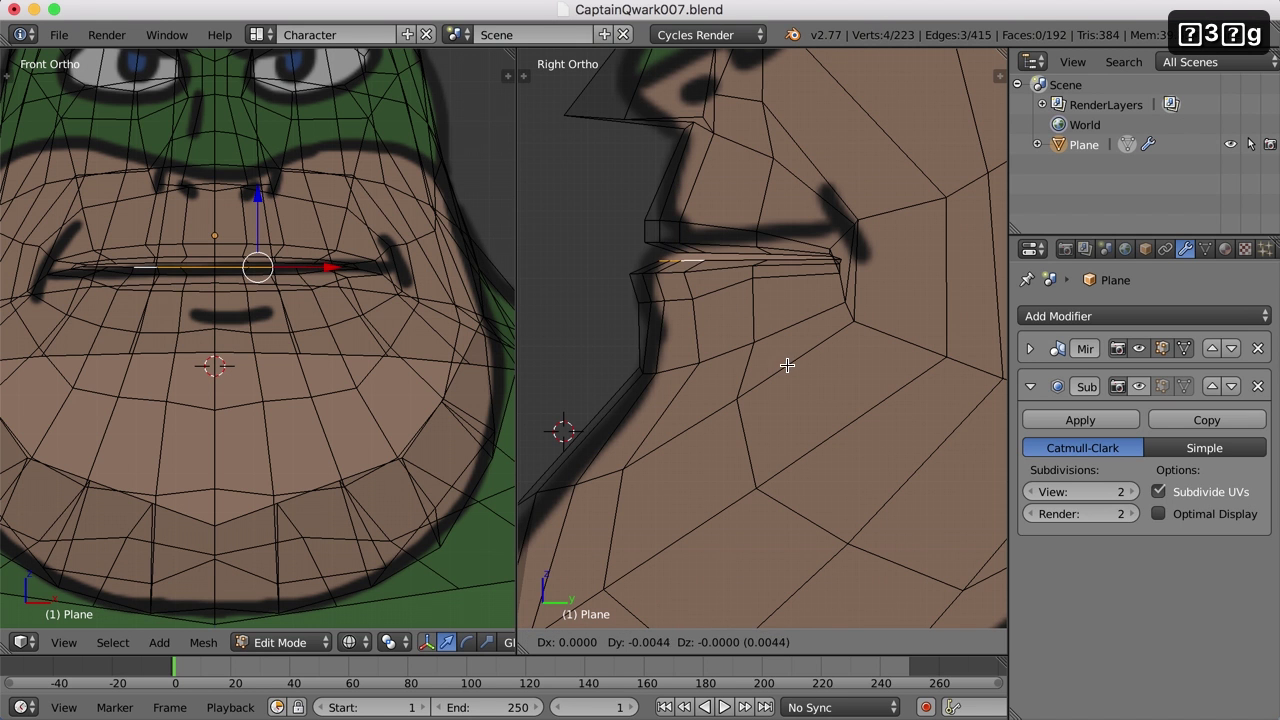
right_click(778, 361)
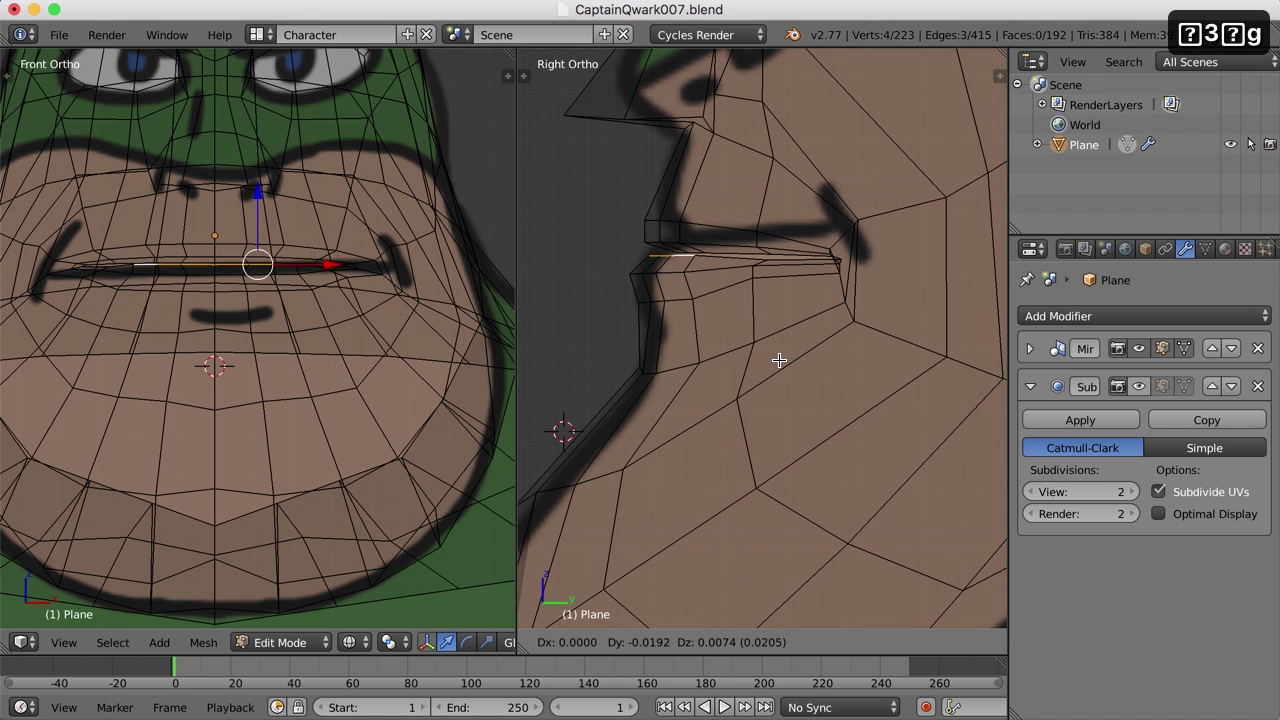
right_click(754, 259)
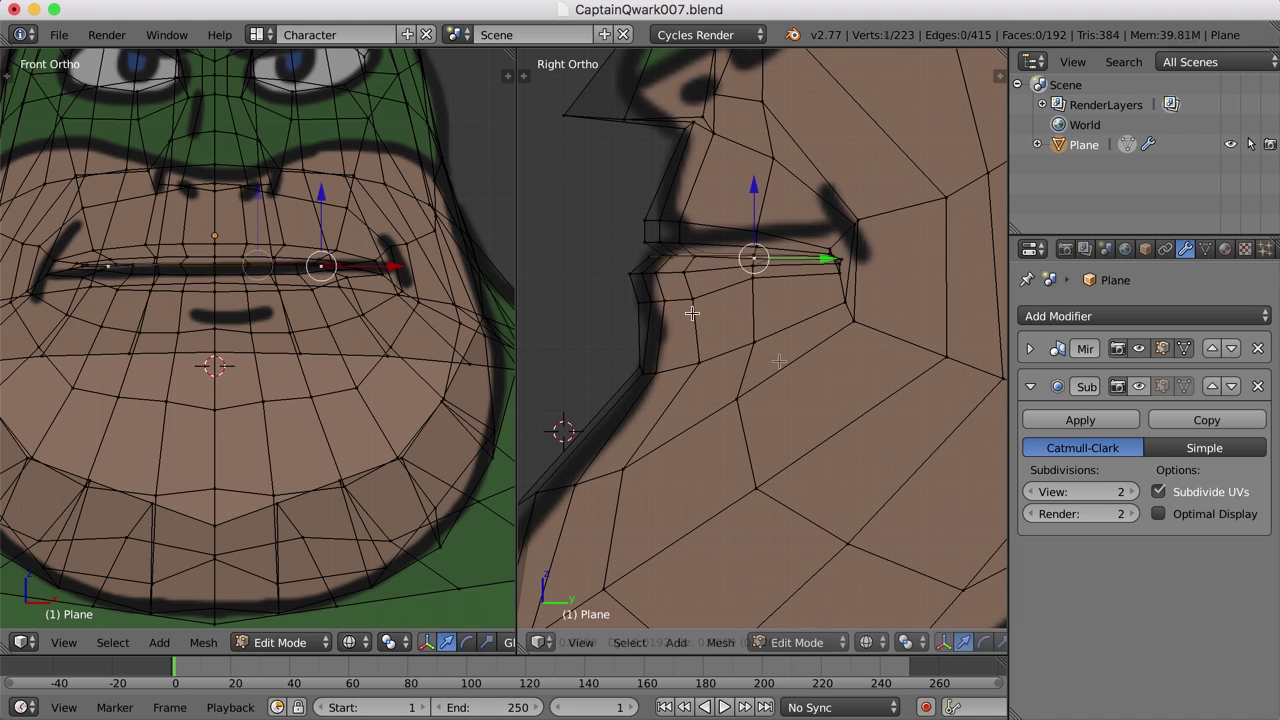
click(258, 34)
Step: Switch to the Default layout and orbit in close to the mouth corner
click(287, 143)
scroll(668, 418, up, 6)
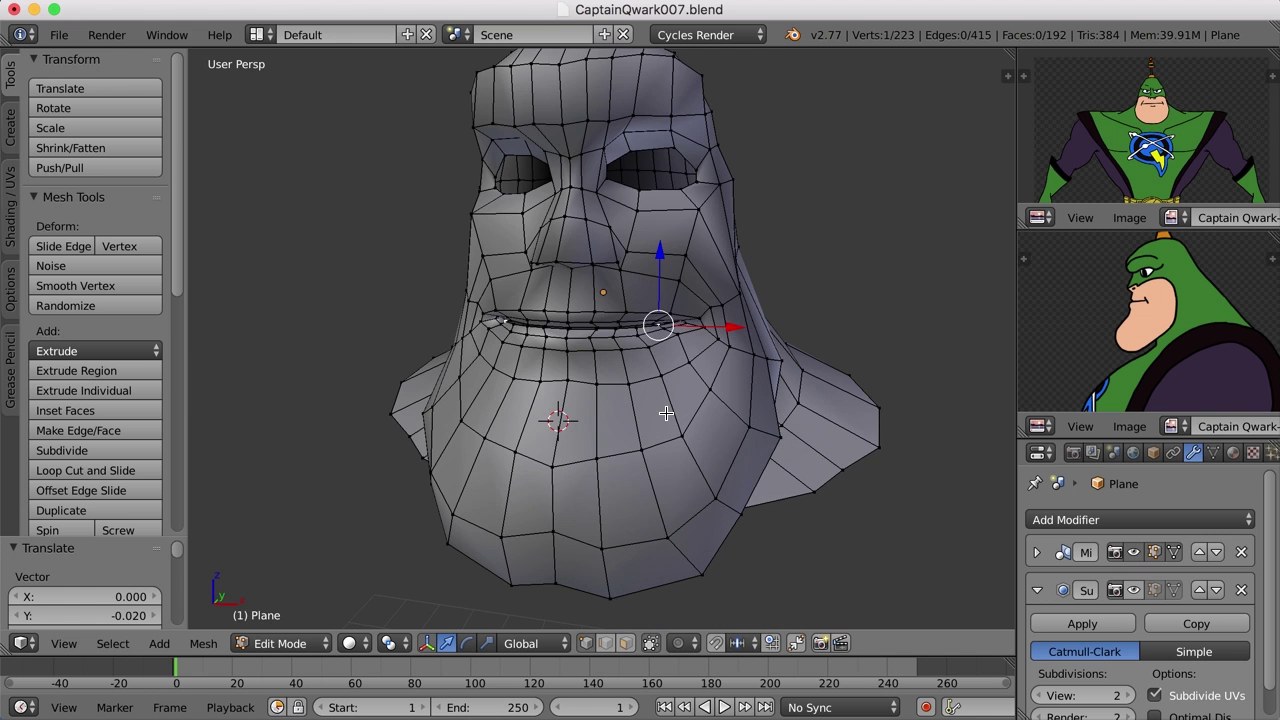
middle_drag(656, 400, 715, 403)
scroll(715, 403, down, 5)
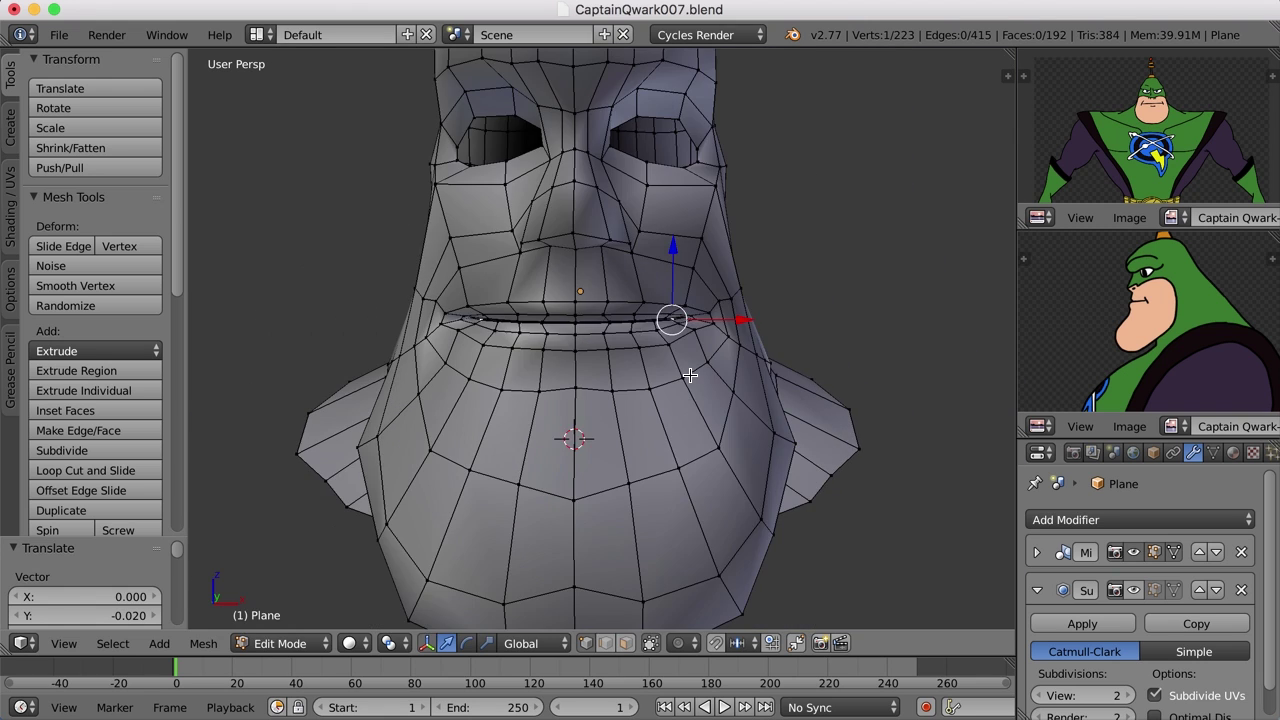
scroll(688, 366, up, 5)
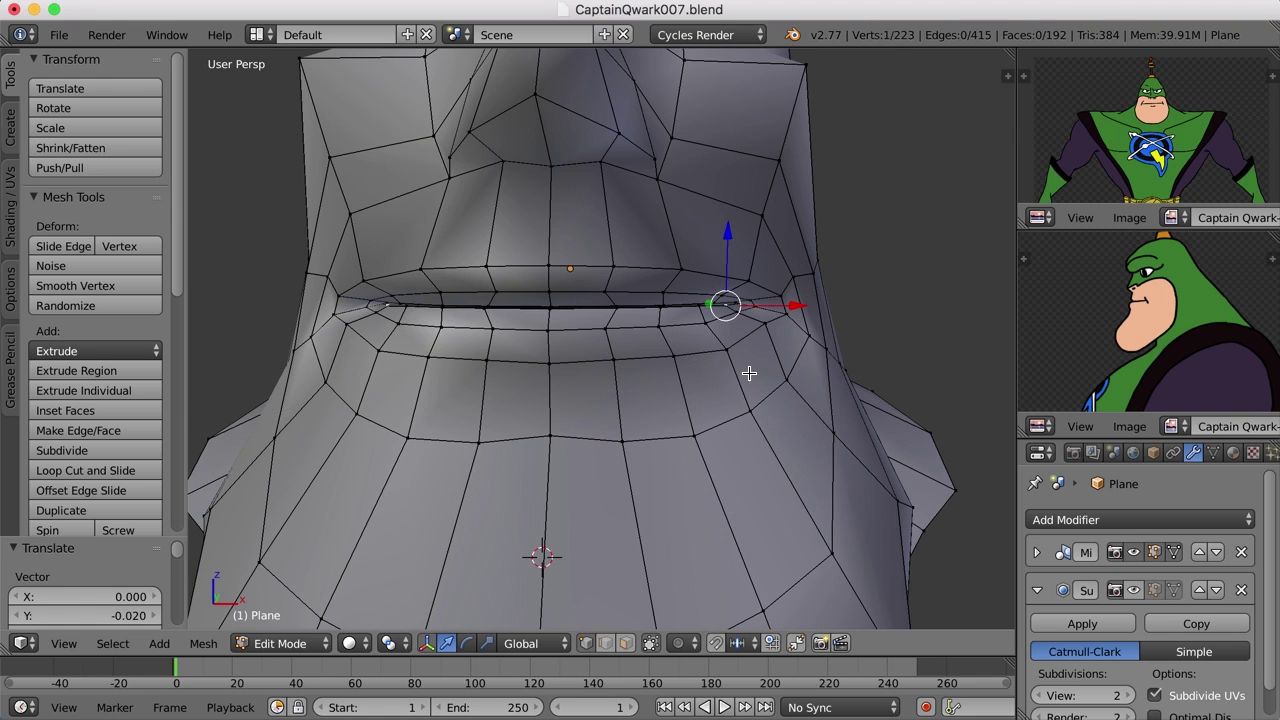
middle_drag(749, 373, 479, 330)
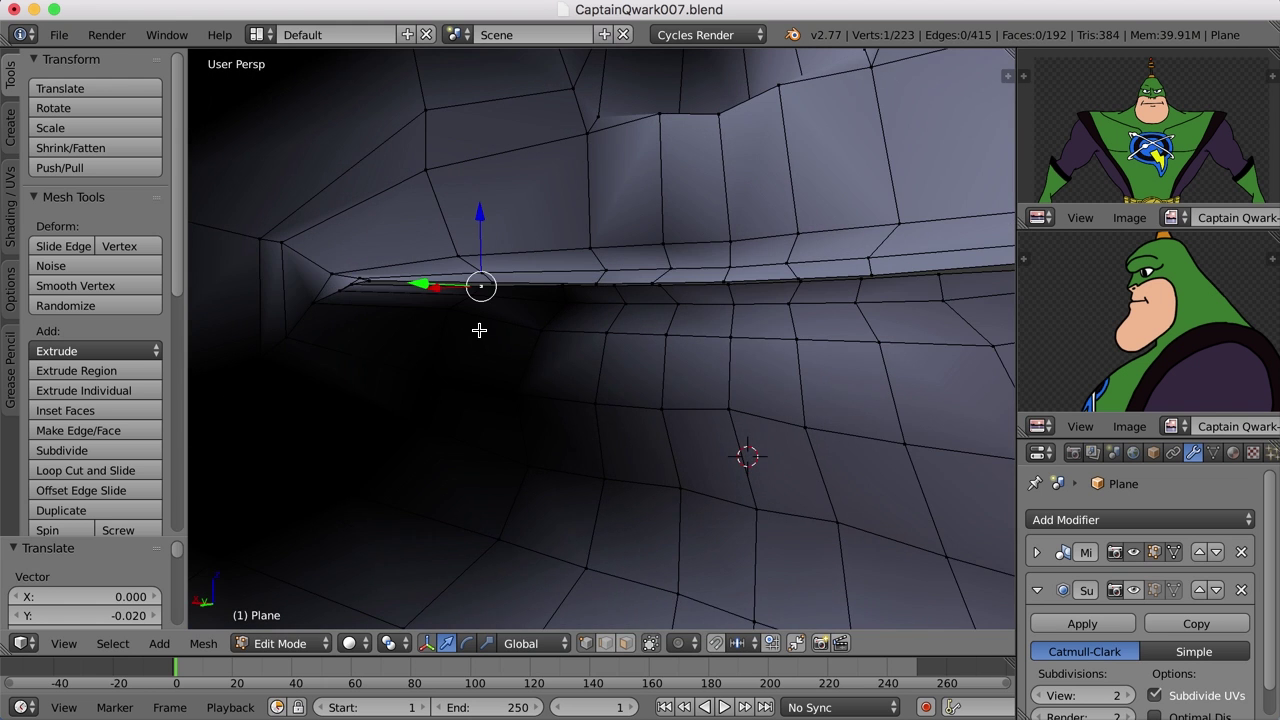
middle_drag(400, 337, 654, 280)
Step: Reposition the mouth-corner vertex 0.015 along X and 0.003 along Y, then zoom out
key(g)
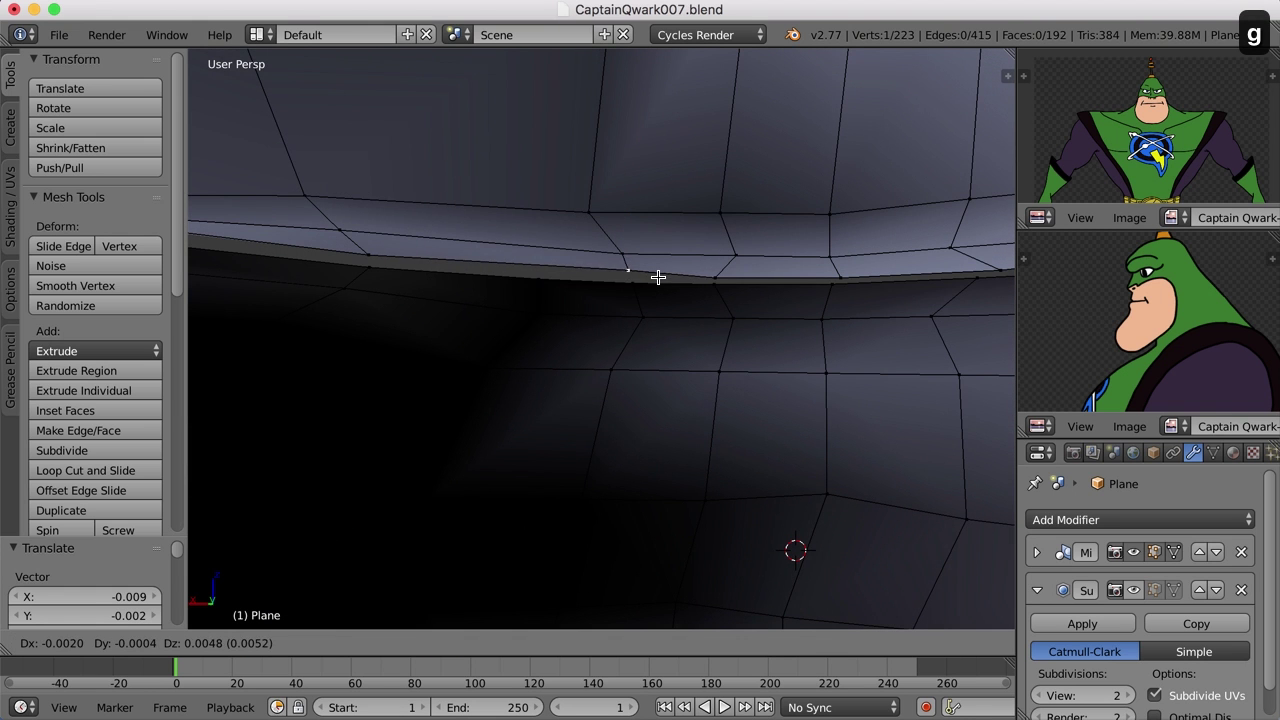
click(654, 280)
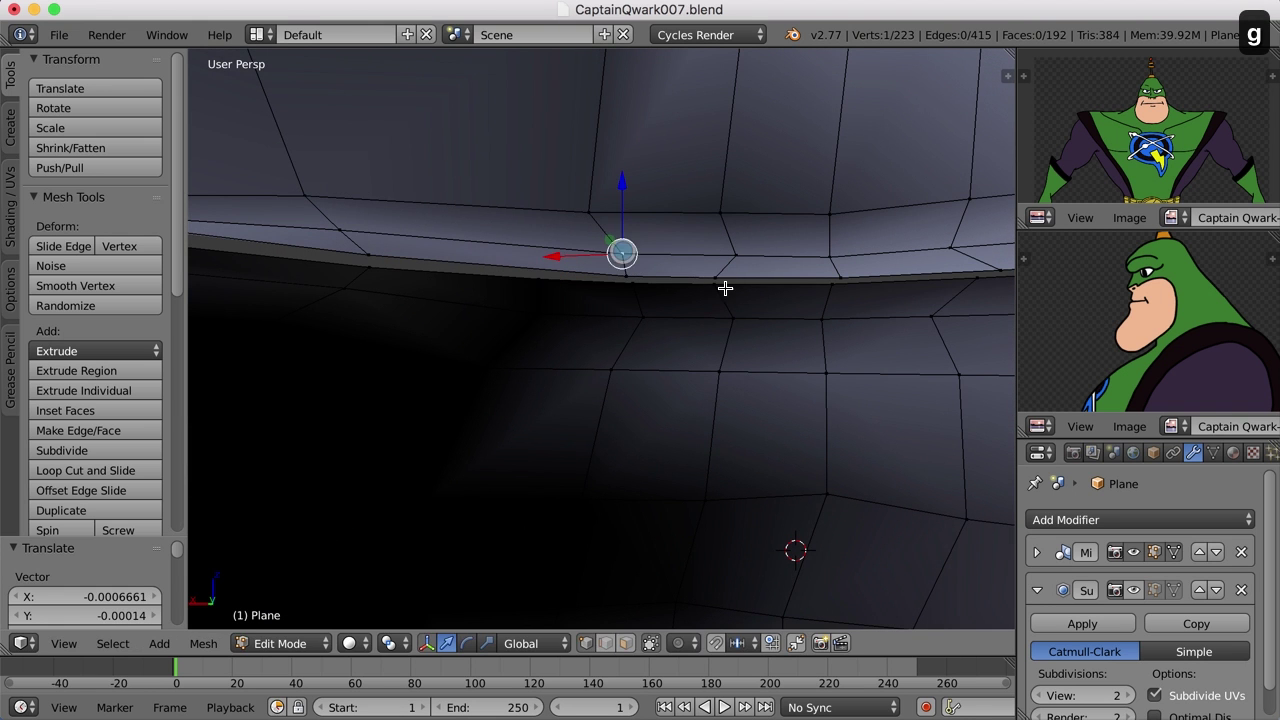
key(g)
click(703, 280)
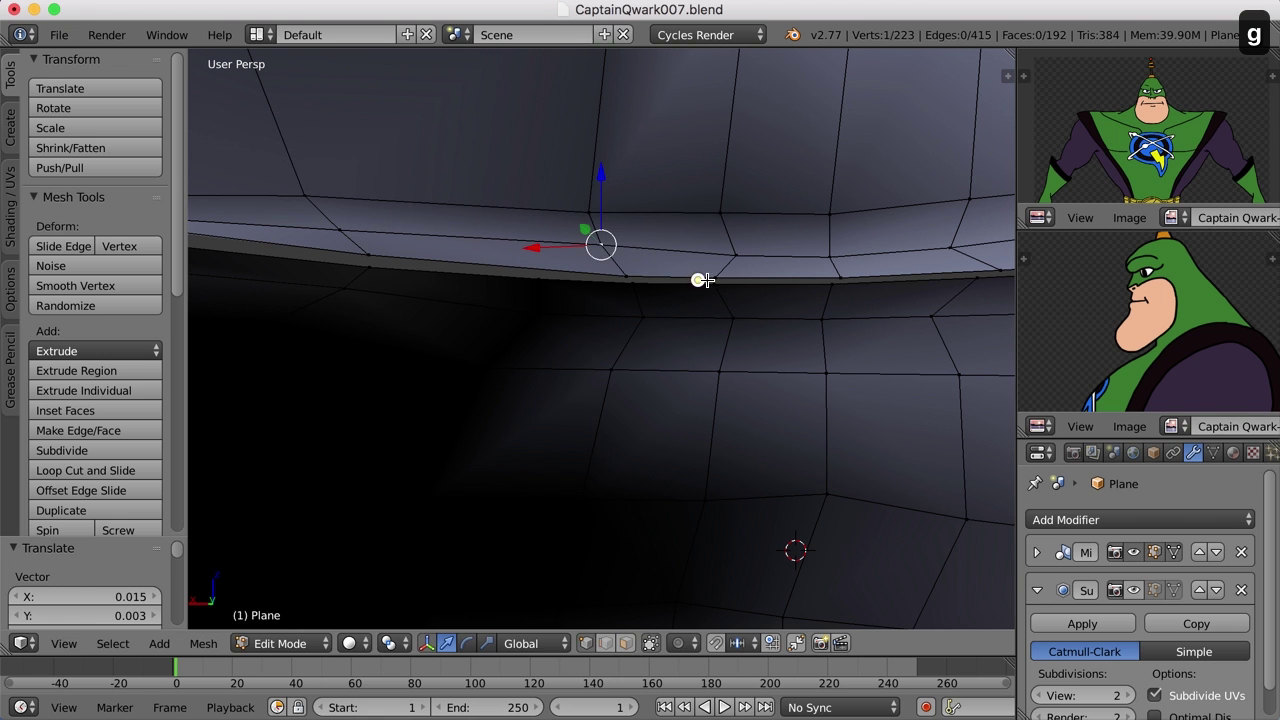
key(g)
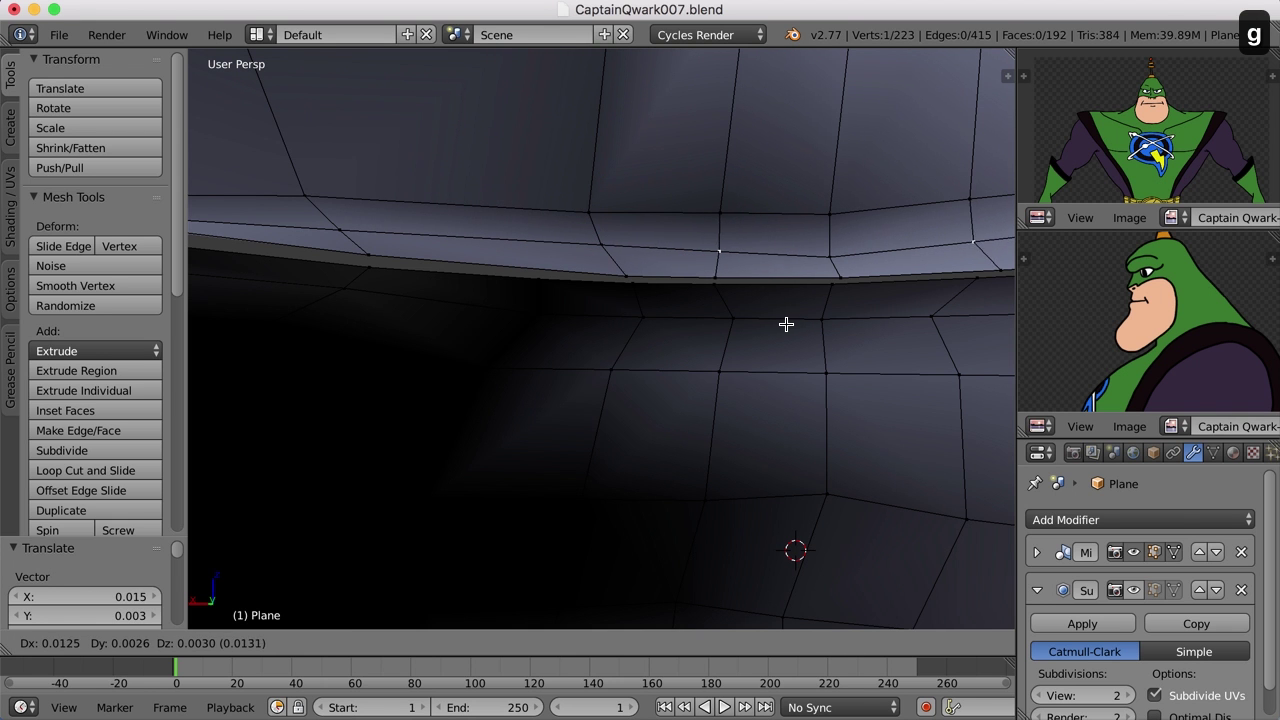
click(784, 324)
middle_drag(849, 280, 669, 357)
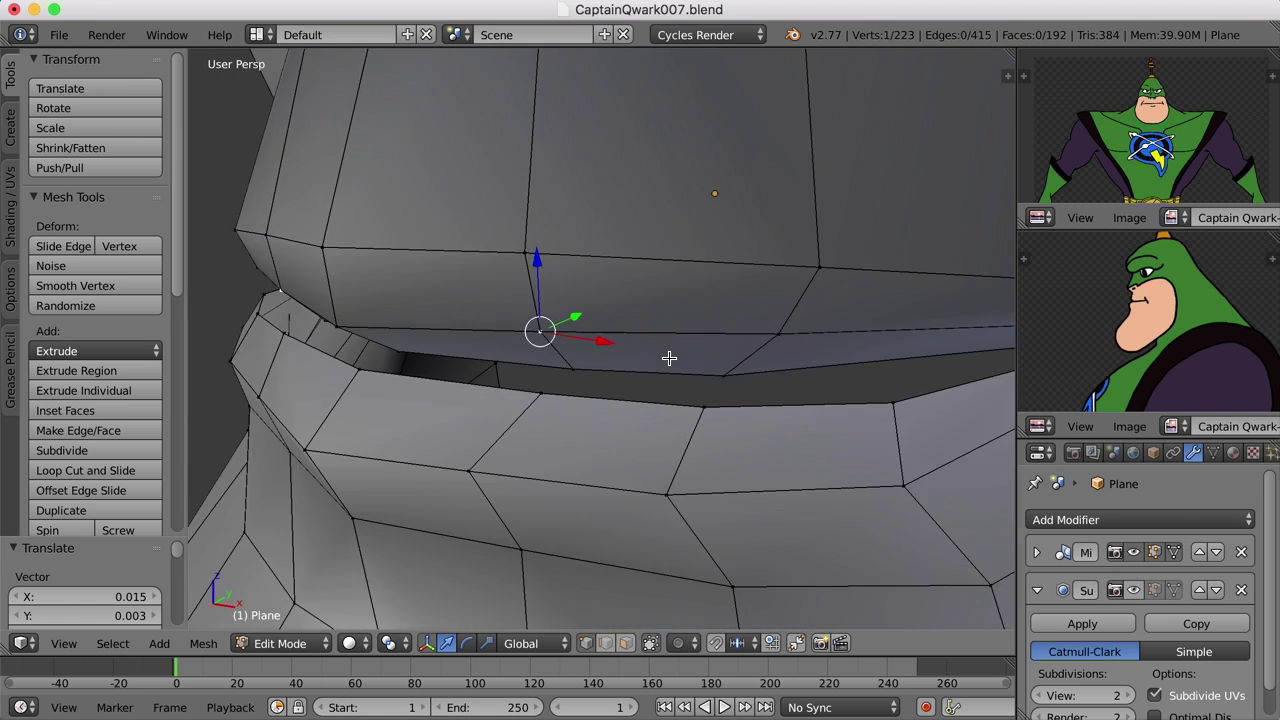
scroll(680, 366, down, 3)
scroll(698, 362, down, 3)
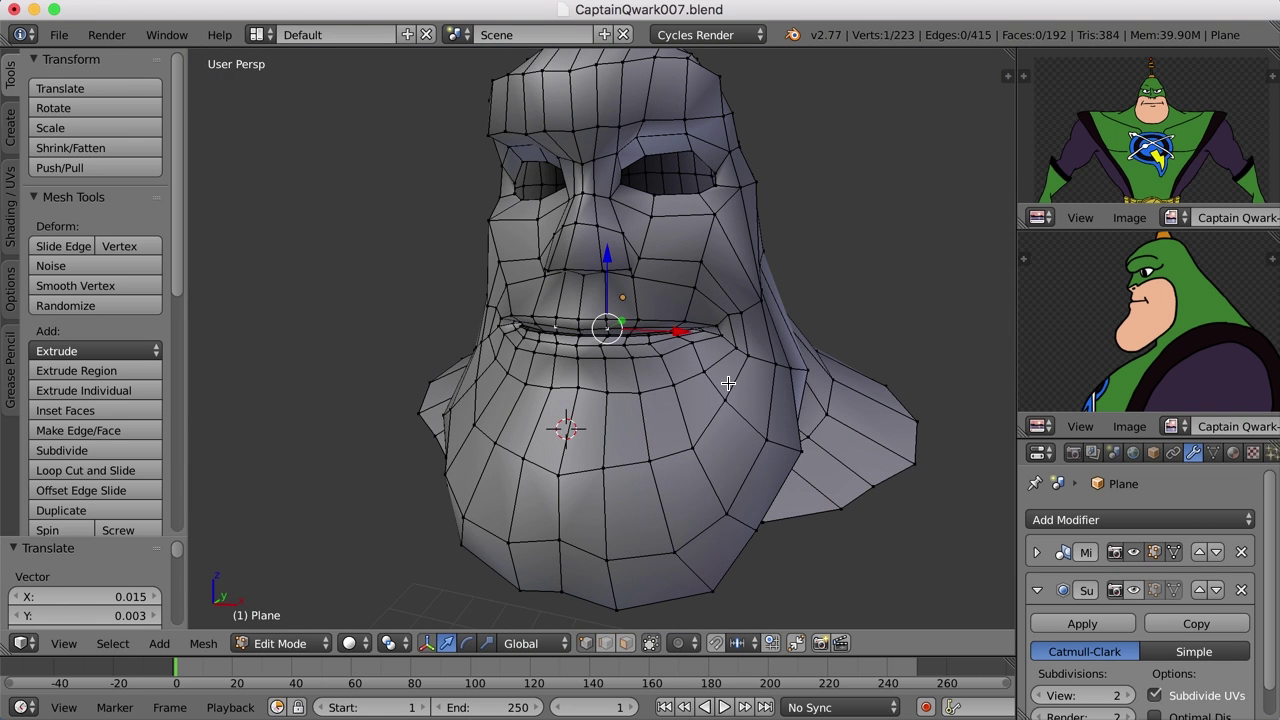
Step: Deselect all, restore the subdivision display, and preview the smoothed head before resuming editing
key(a)
scroll(757, 406, up, 2)
click(1133, 590)
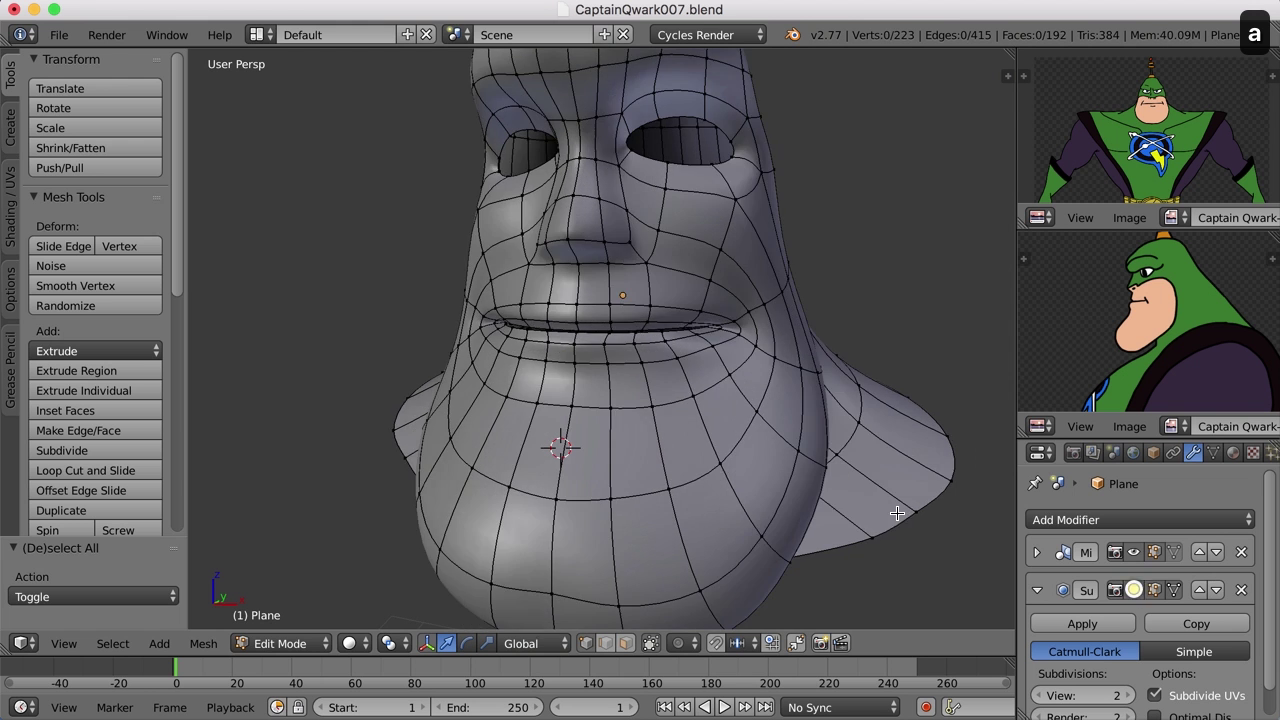
middle_drag(897, 513, 633, 433)
key(Tab)
scroll(633, 433, up, 5)
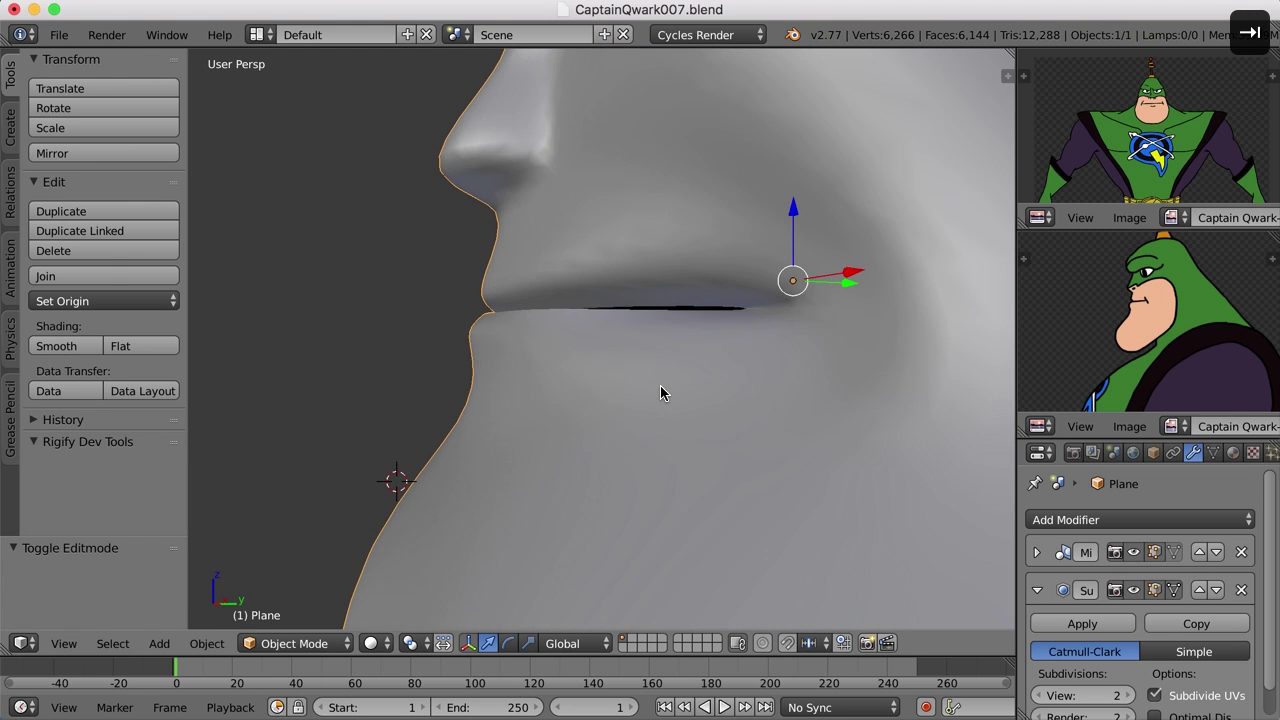
key(Tab)
Step: Lower a lower-lip vertex vertically along Z
middle_drag(617, 371, 591, 373)
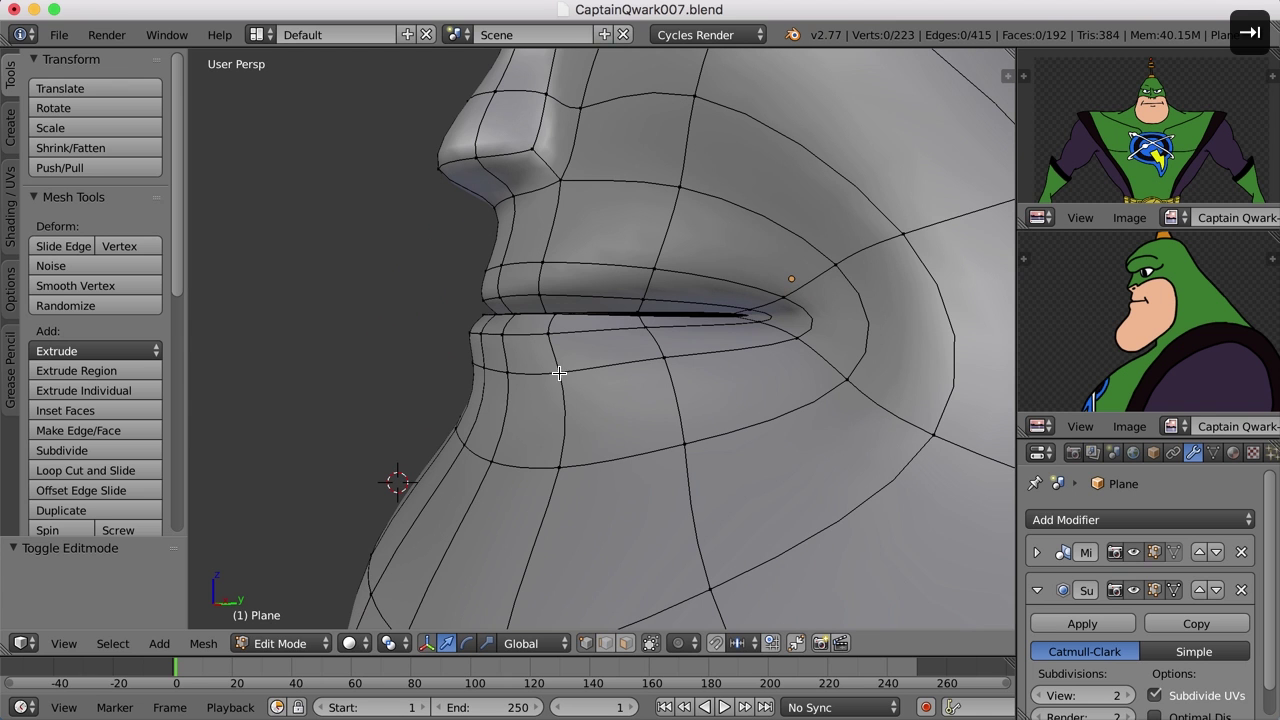
right_click(559, 373)
key(g)
click(702, 366)
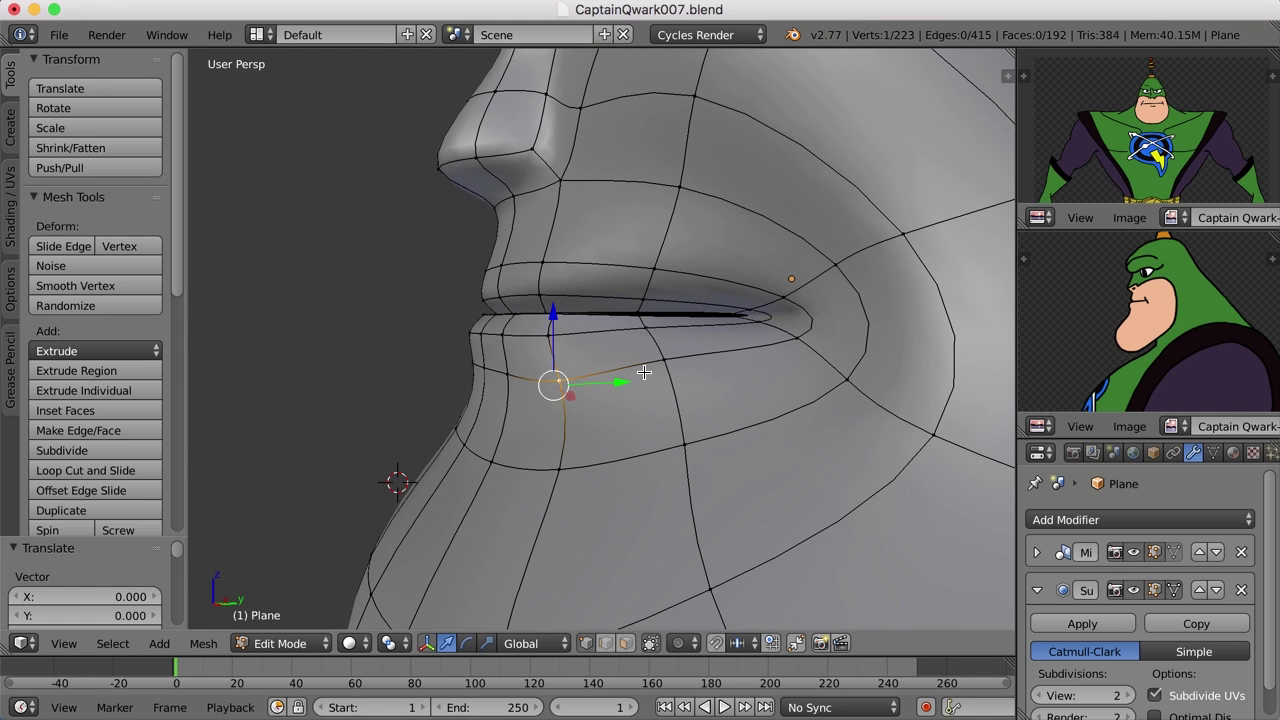
right_click(663, 370)
key(g)
key(z)
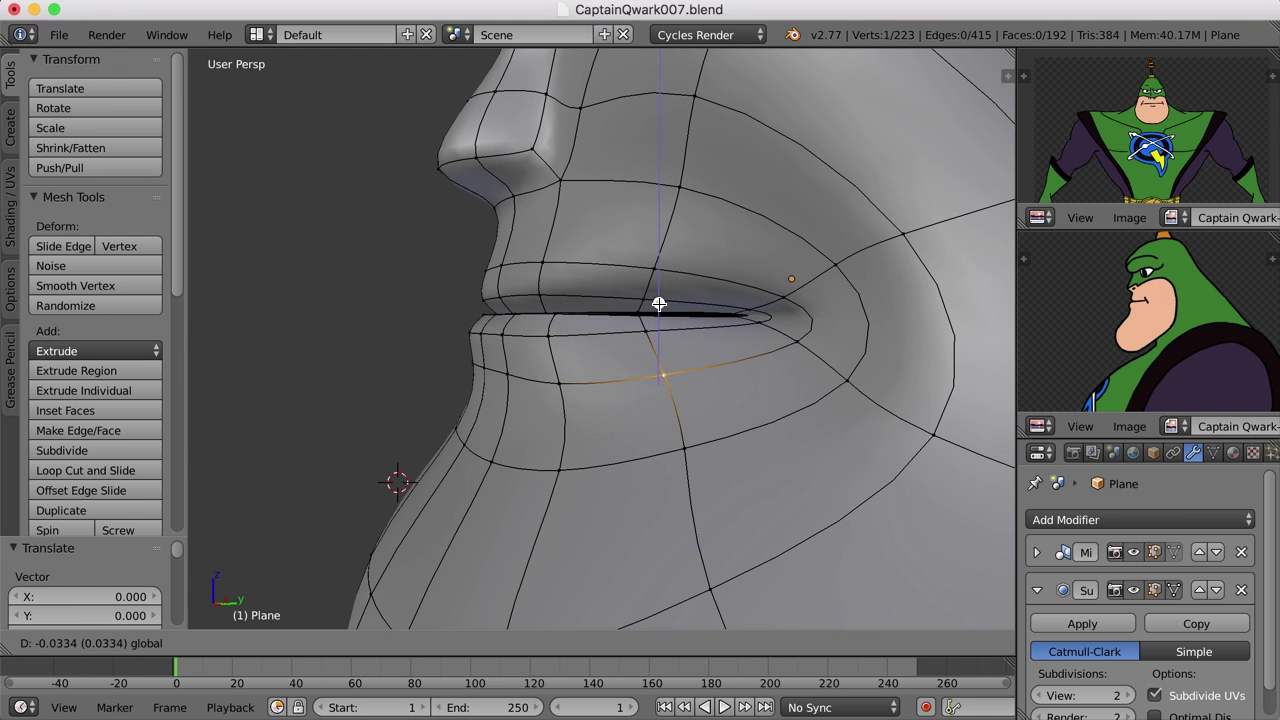
click(659, 304)
Step: From a front view, shift an upper lip vertex sideways 0.019 along X
middle_drag(489, 363, 633, 375)
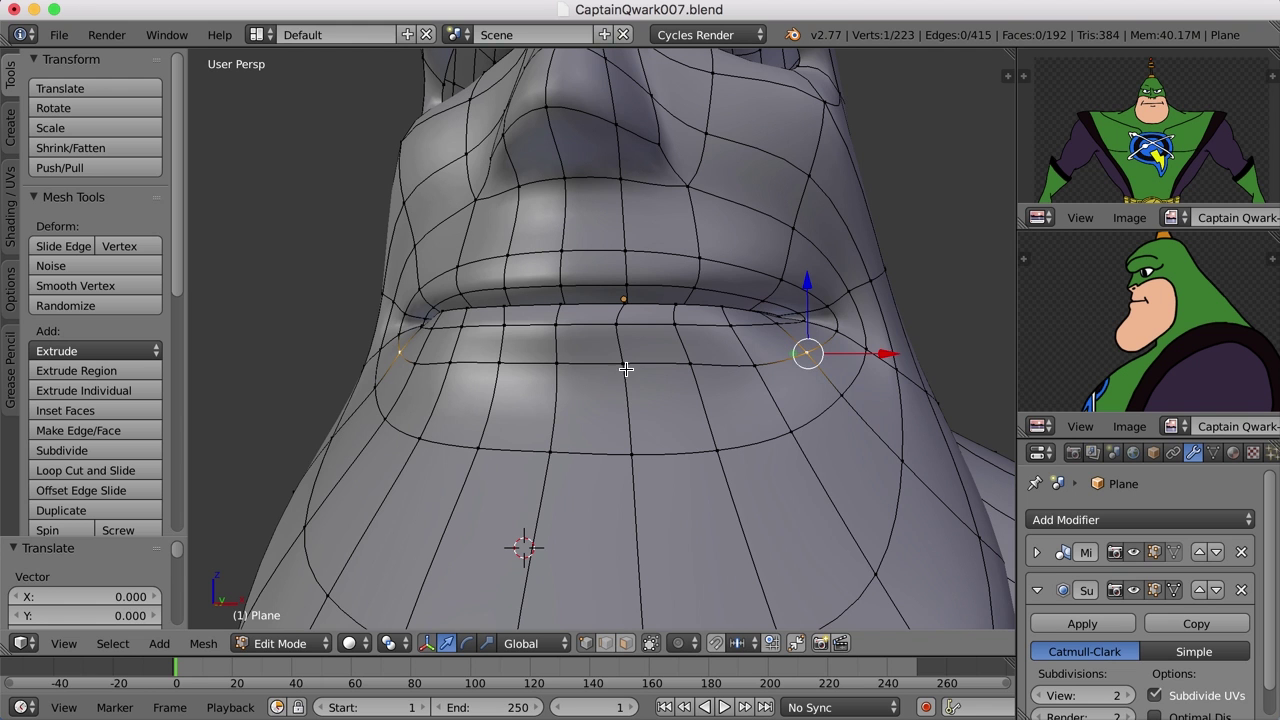
right_click(626, 365)
right_click(620, 326)
key(g)
key(x)
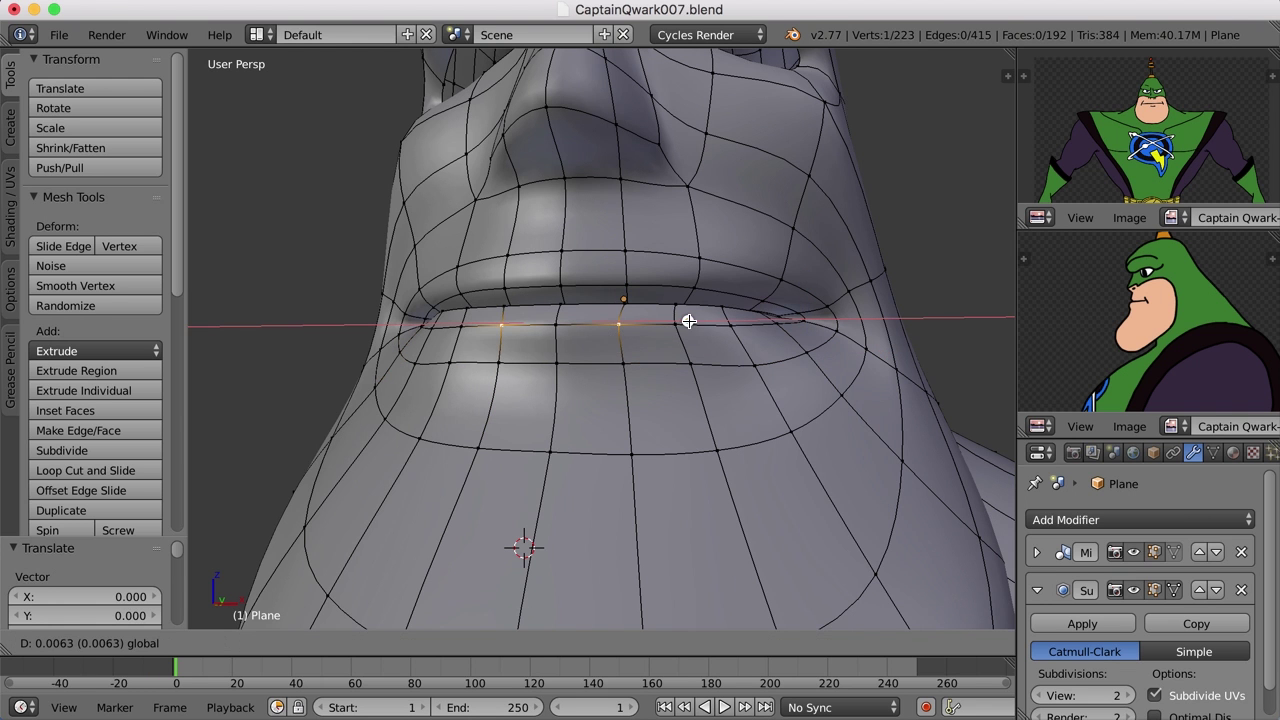
click(696, 321)
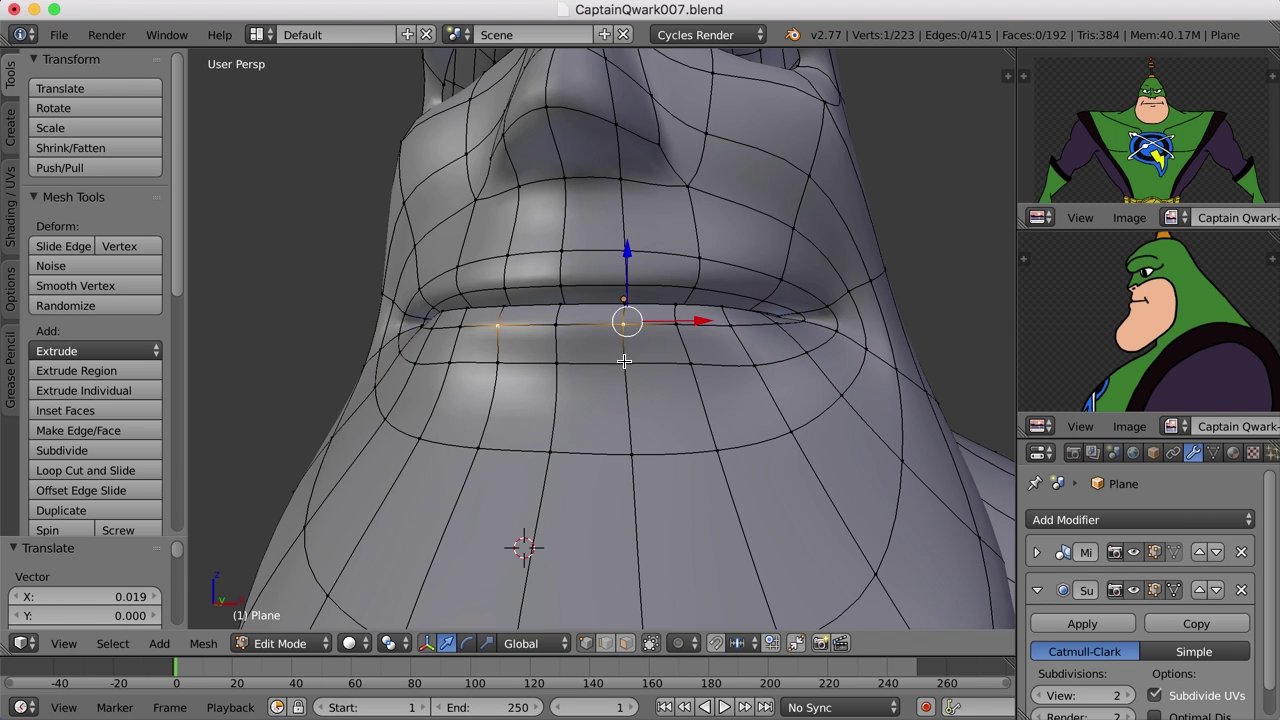
Step: Preview the smoothed head in Object Mode, then return to Edit Mode facing the front
scroll(777, 474, down, 6)
key(Tab)
middle_drag(766, 474, 735, 480)
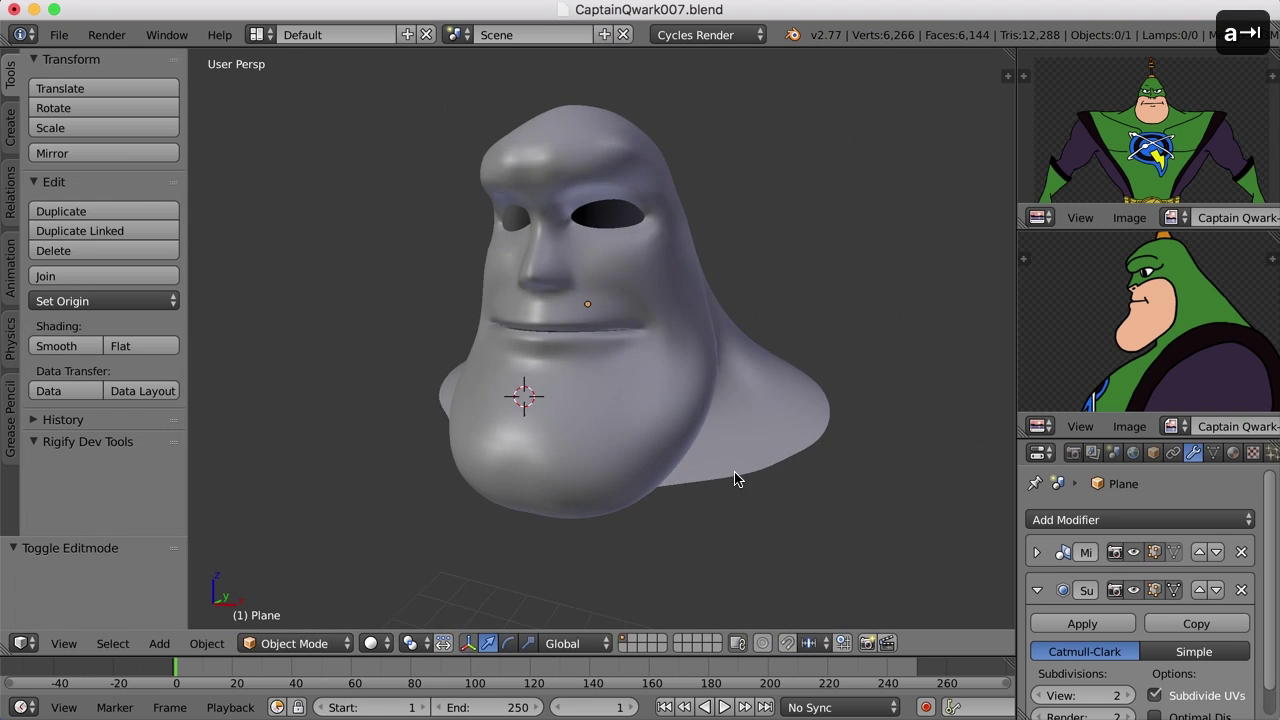
scroll(735, 480, up, 1)
scroll(712, 470, up, 4)
scroll(712, 470, down, 4)
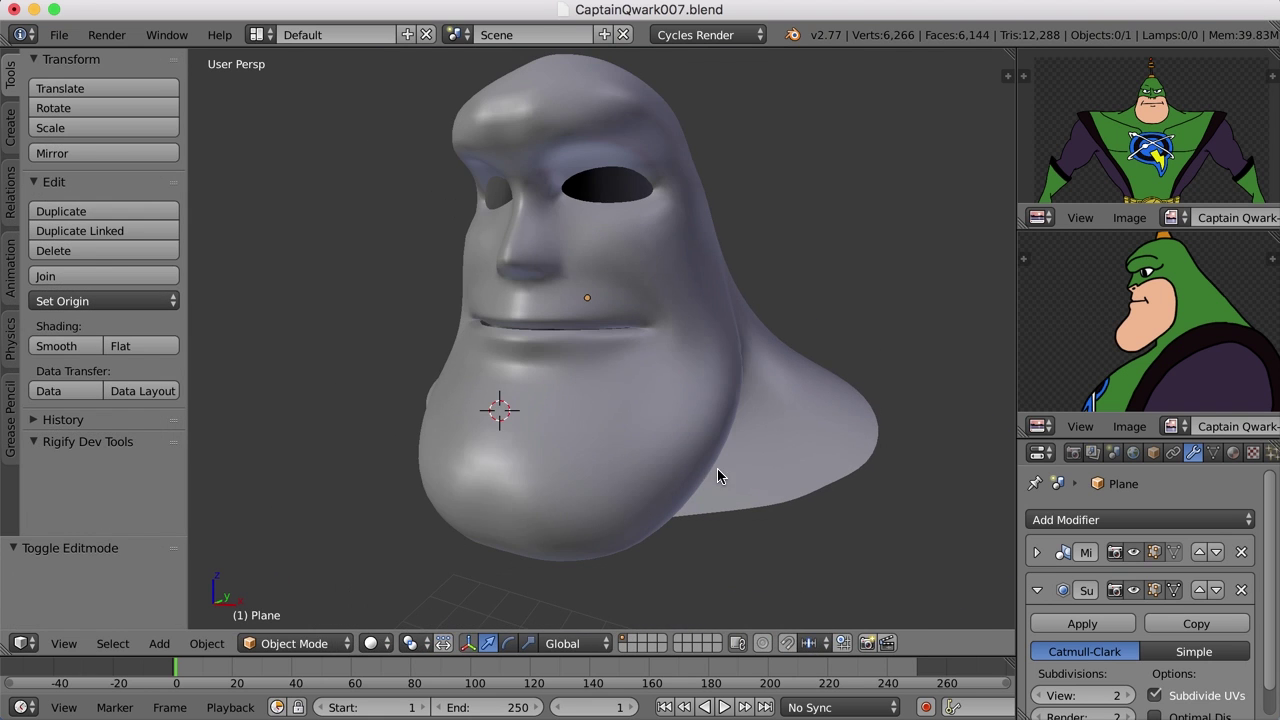
key(Tab)
middle_drag(709, 451, 760, 446)
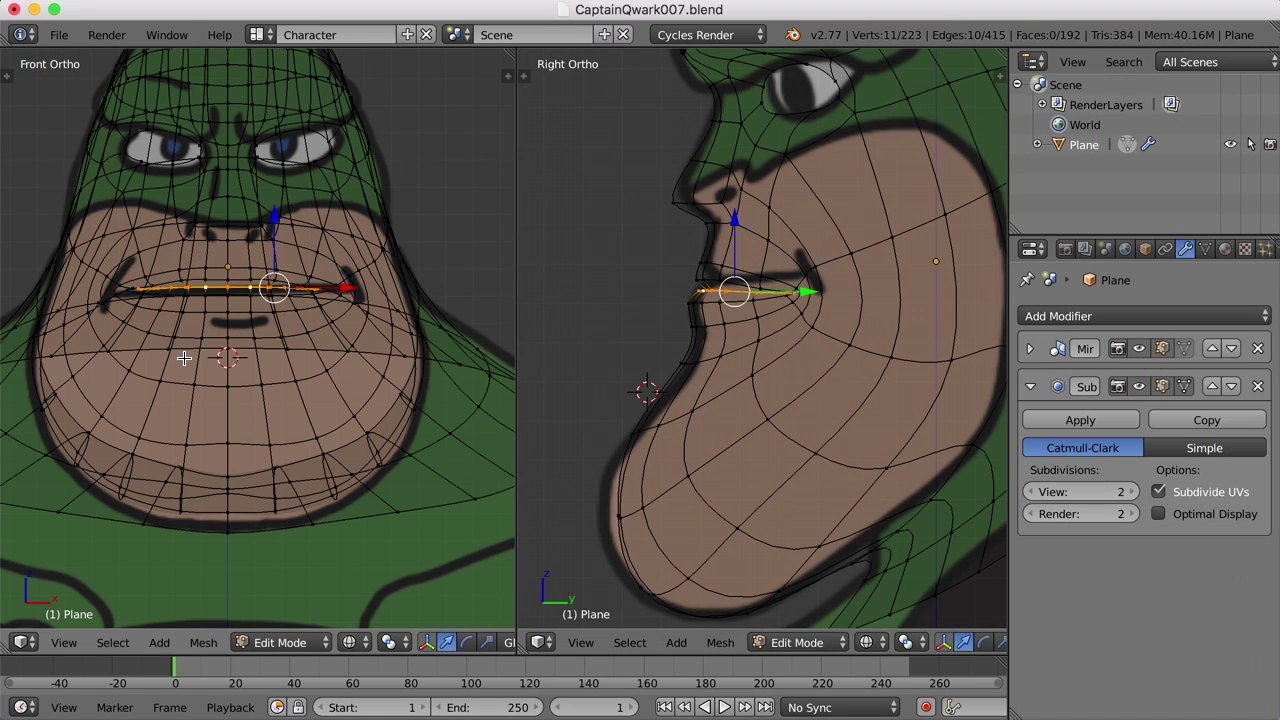
Step: Extrude the mouth edge loop in place and push it slightly inward along Y
shift+scroll(777, 386, right, 5)
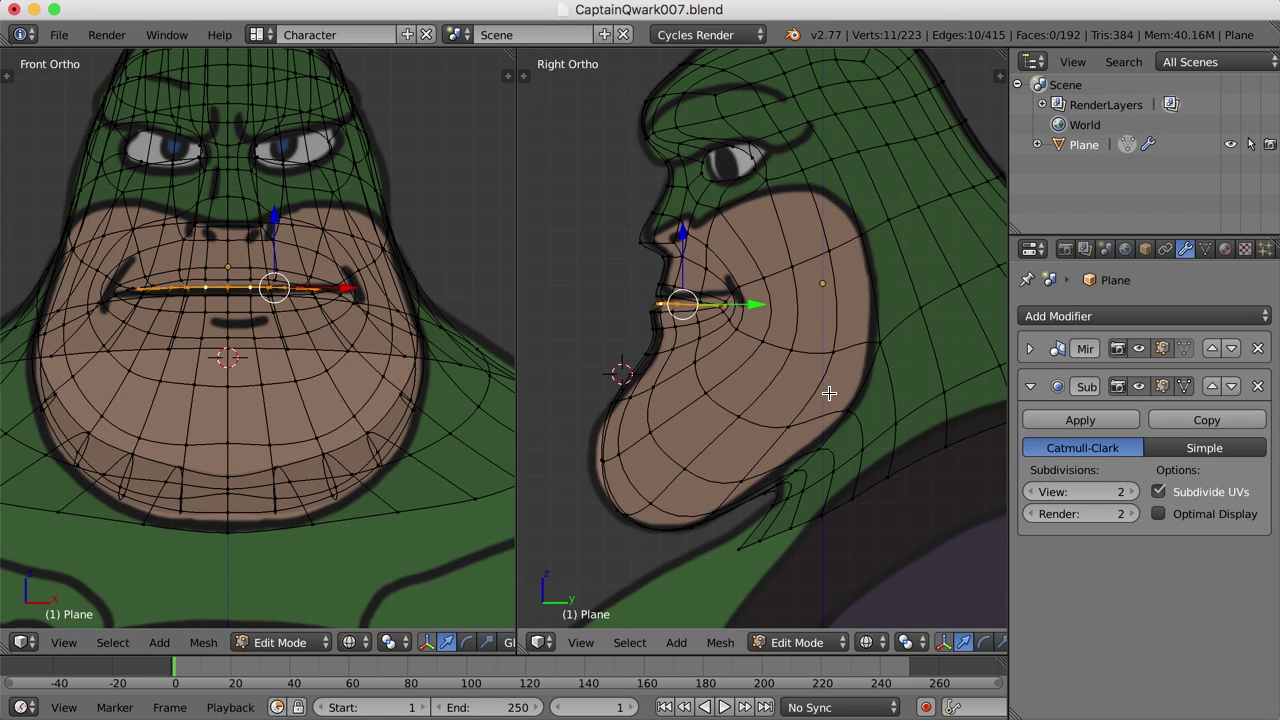
scroll(829, 393, right, 3)
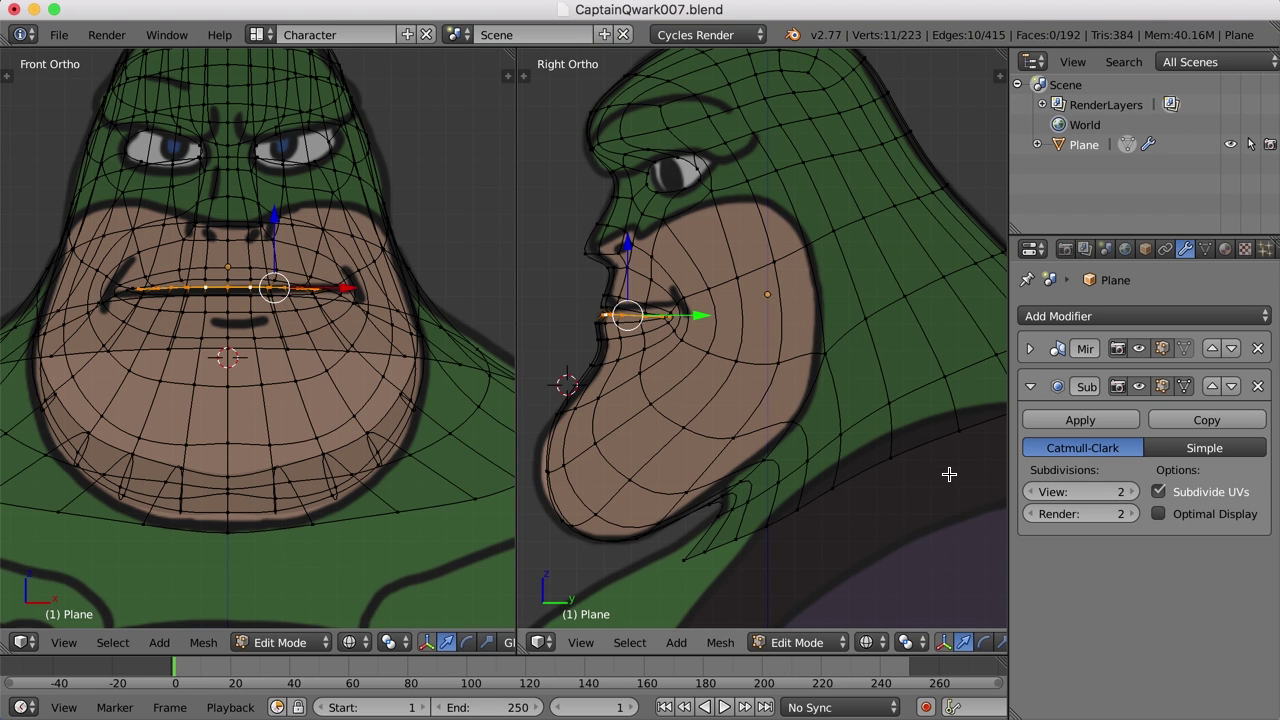
scroll(703, 366, up, 2)
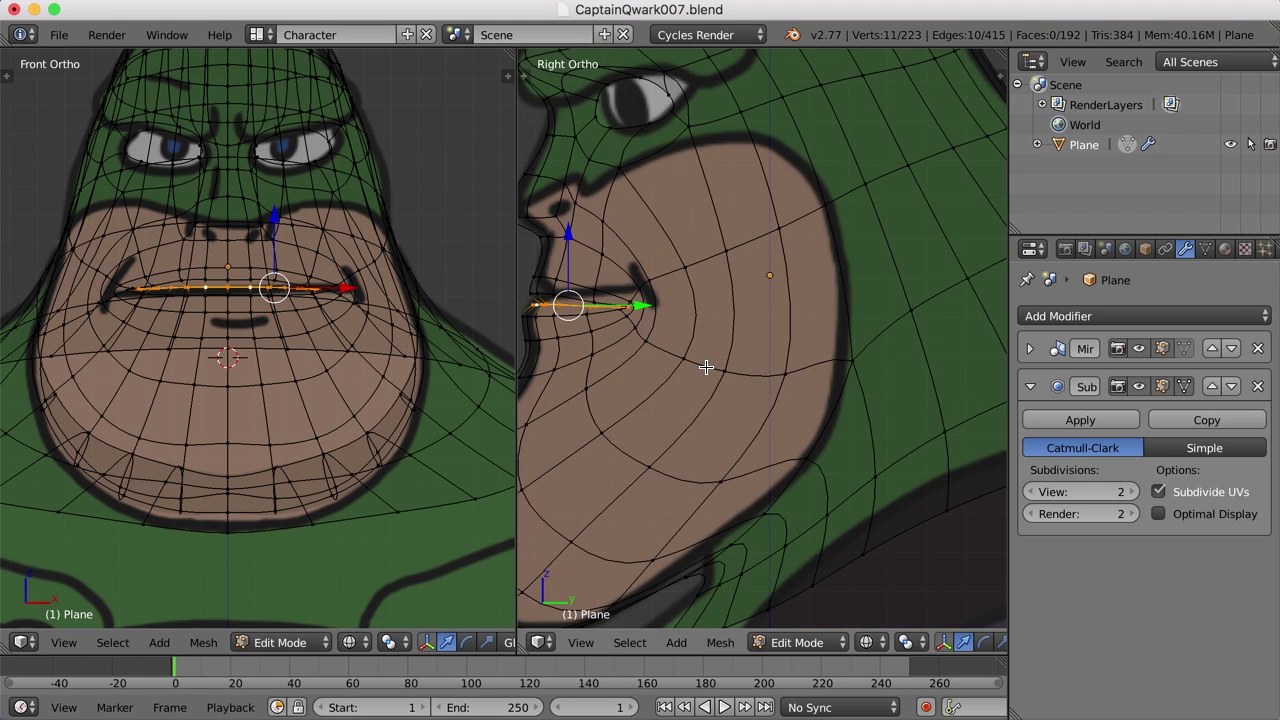
scroll(760, 364, left, 3)
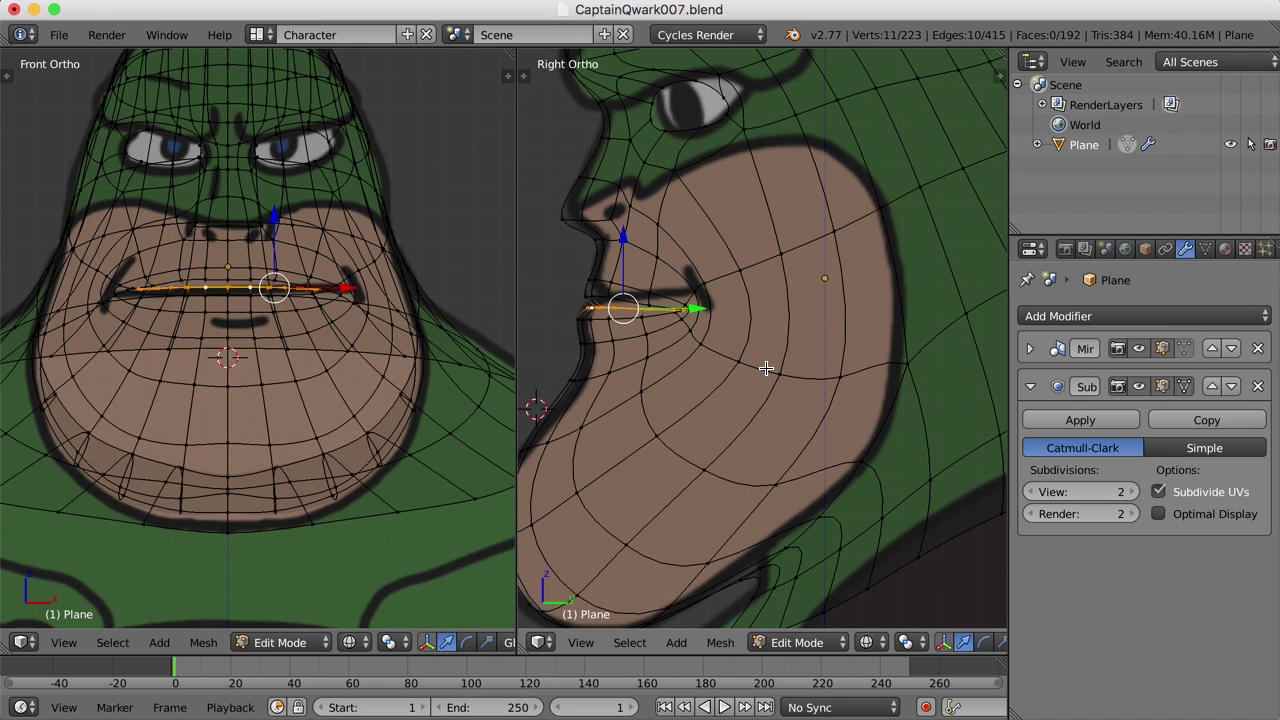
key(e)
right_click(766, 368)
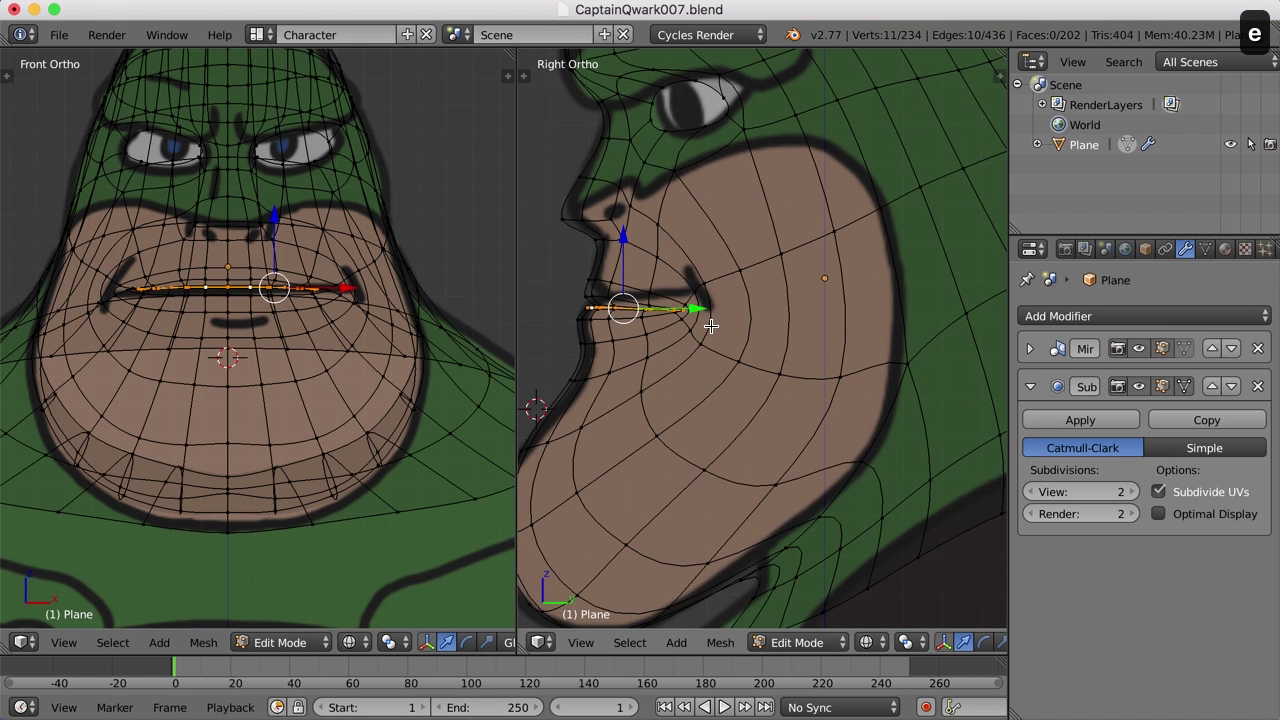
drag(699, 307, 697, 307)
Step: Extrude the loop again and push it deeper into the head
scroll(708, 372, up, 1)
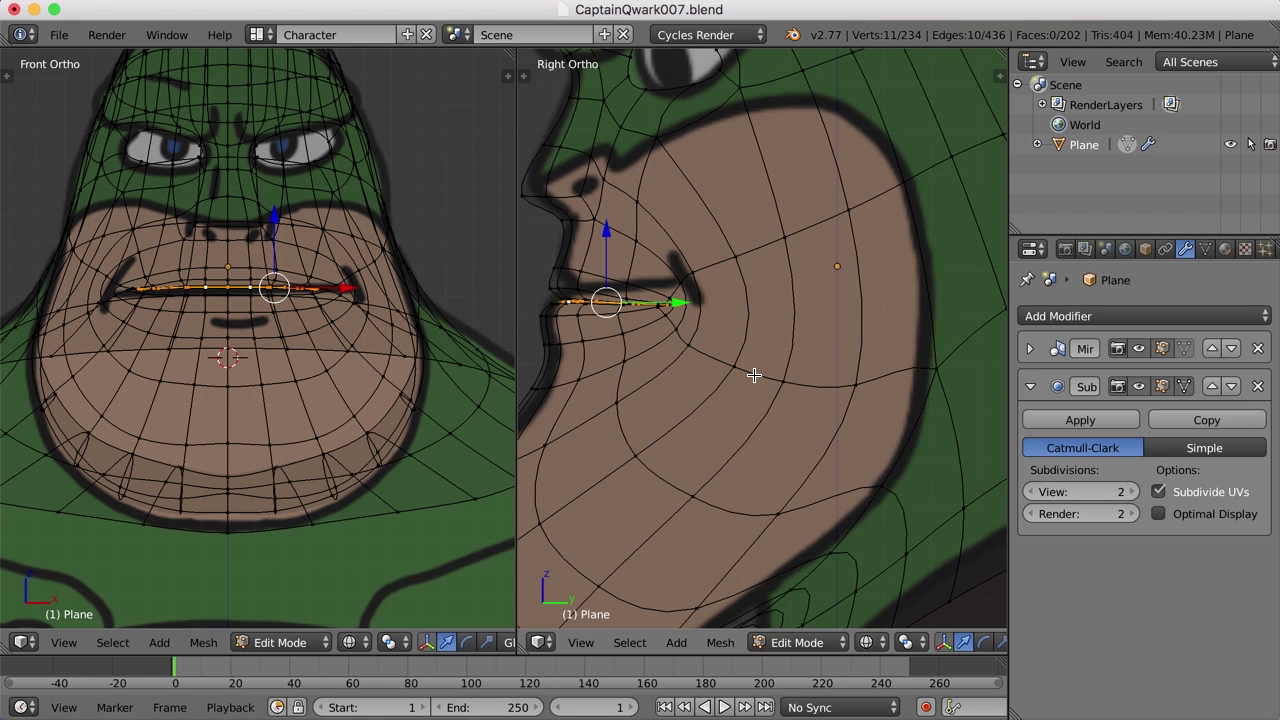
key(e)
right_click(754, 375)
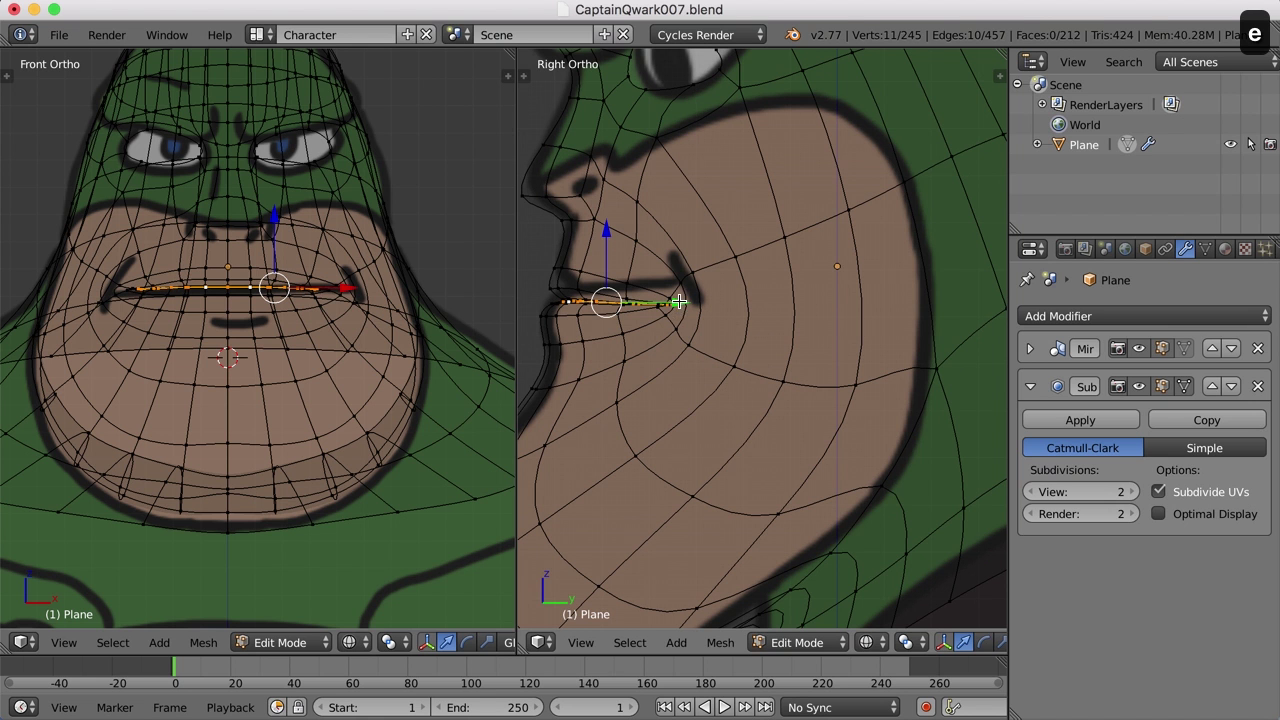
drag(679, 301, 690, 300)
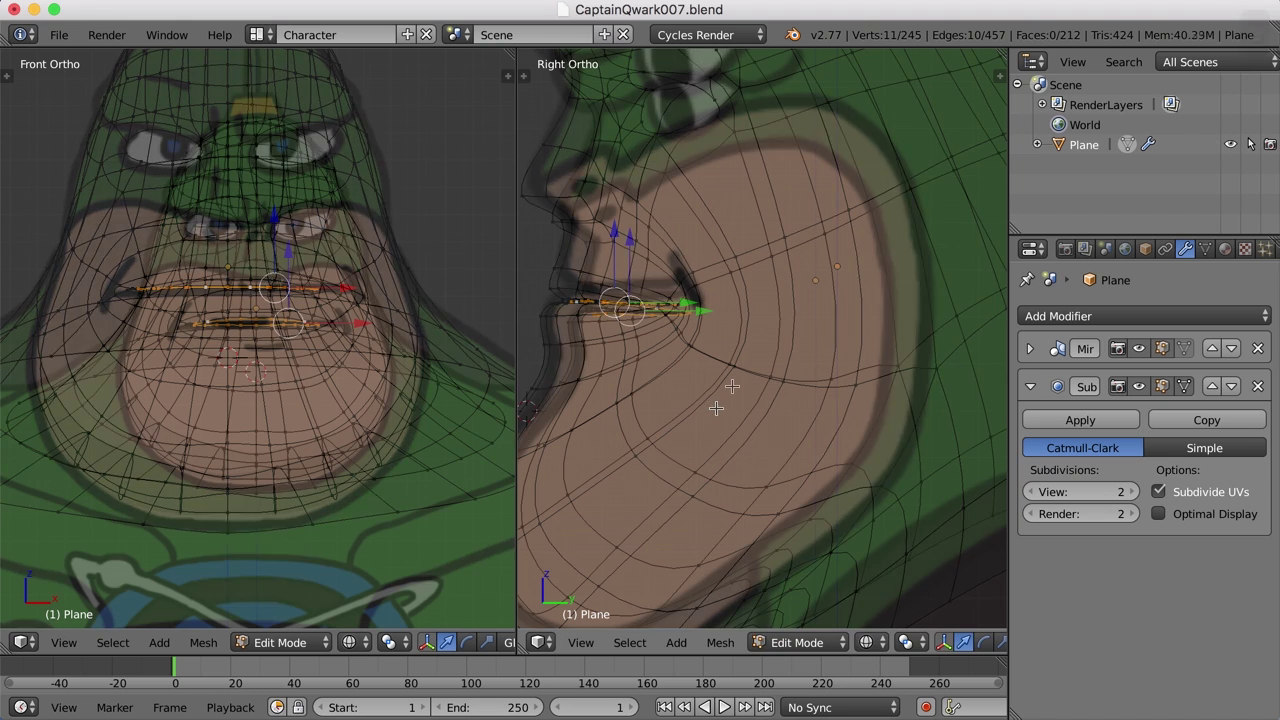
Step: Stretch the inner mouth loop taller along Z, flatten it along Y, and shift it along Y
key(s)
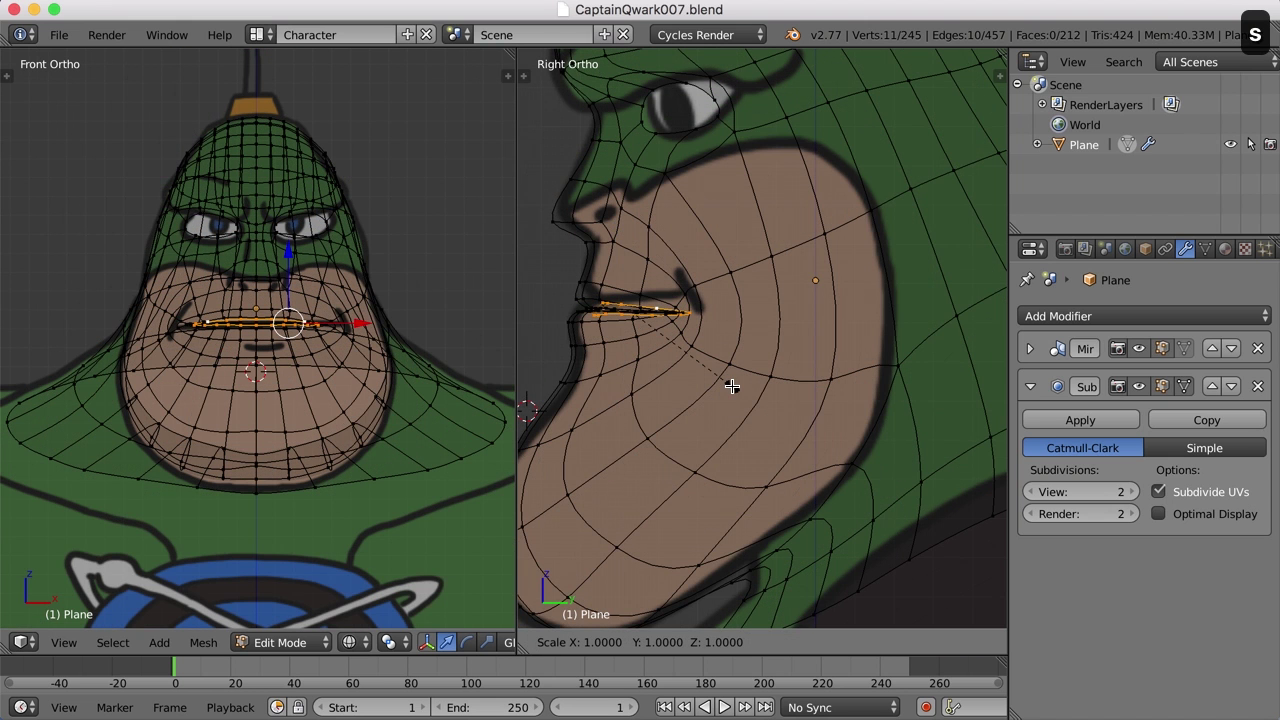
key(z)
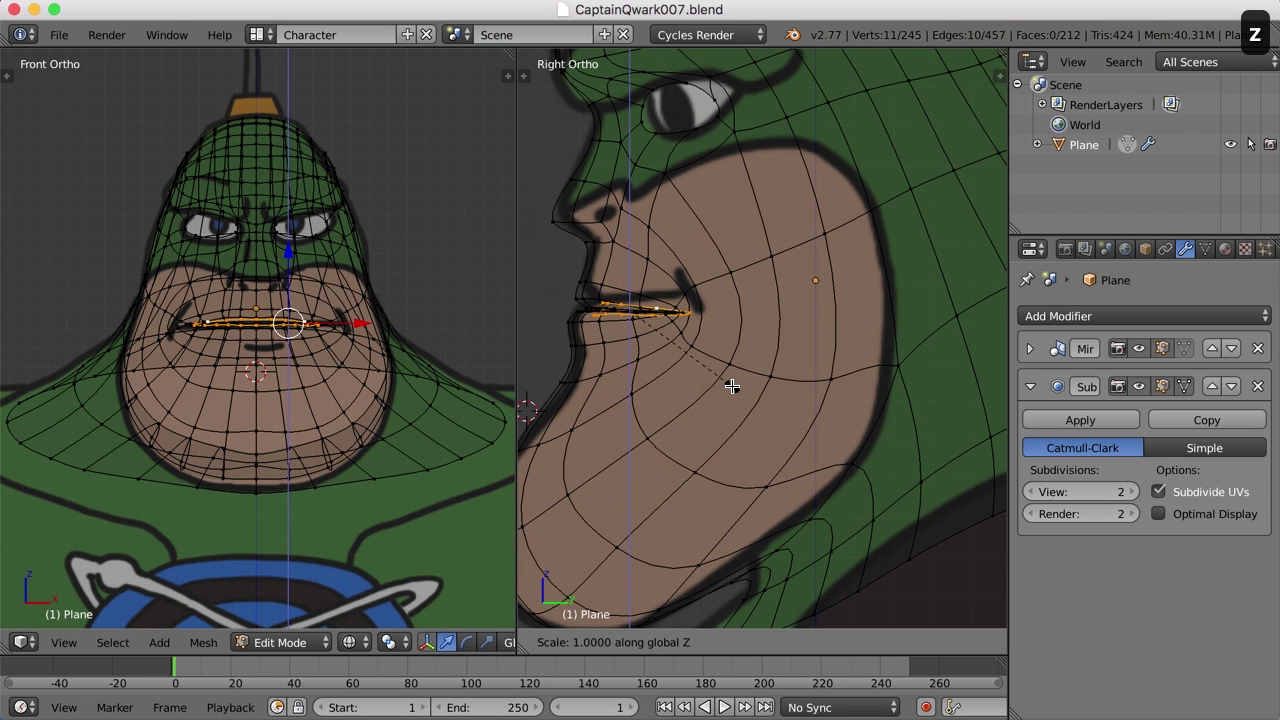
click(884, 569)
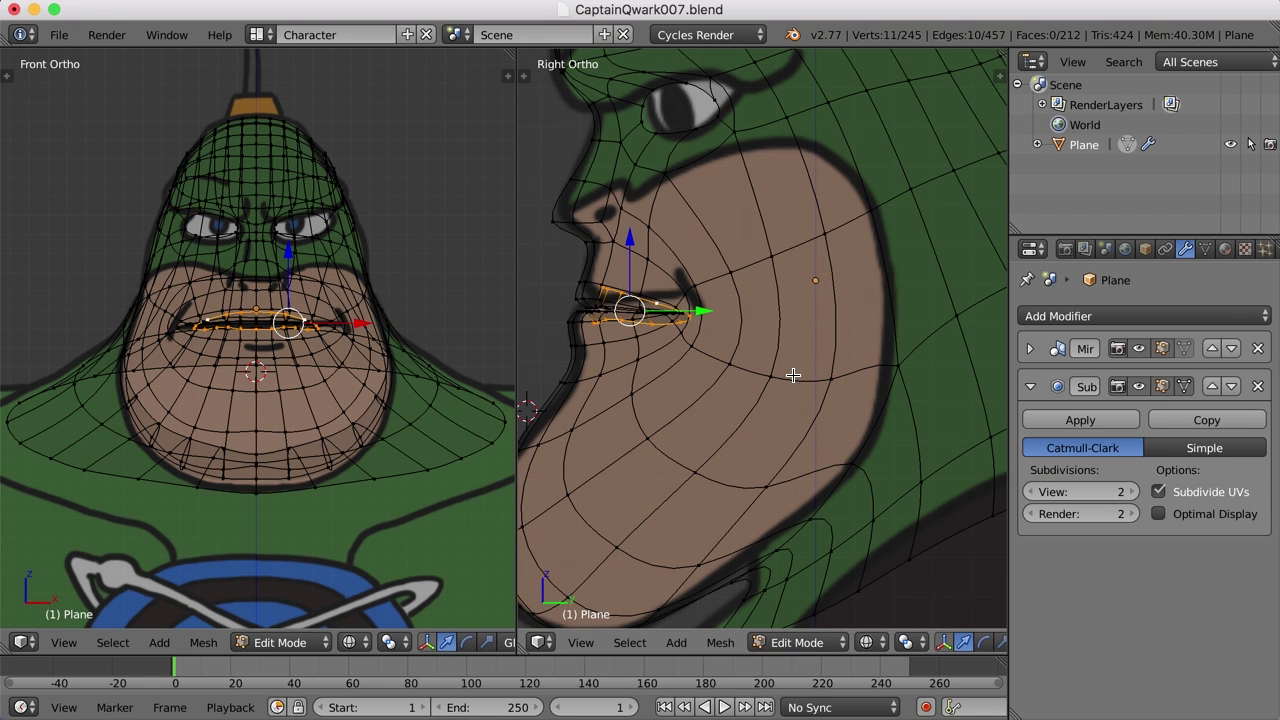
key(s)
key(y)
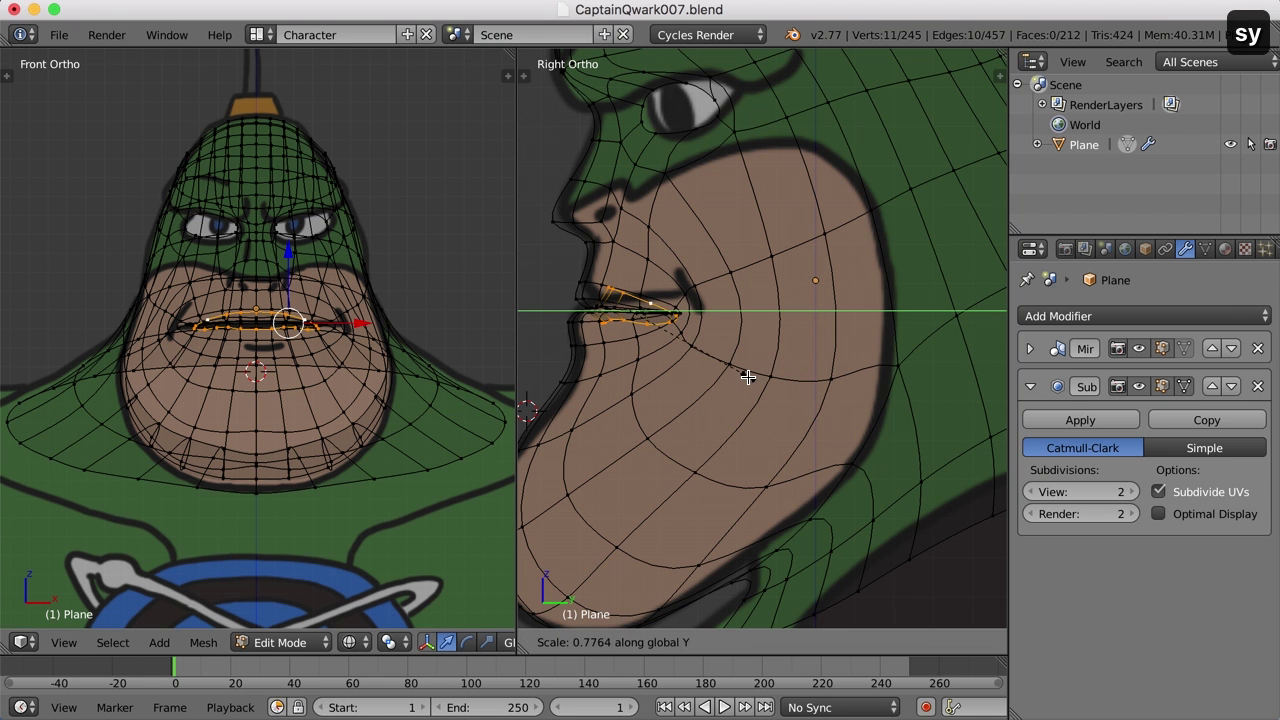
click(748, 376)
key(g)
key(y)
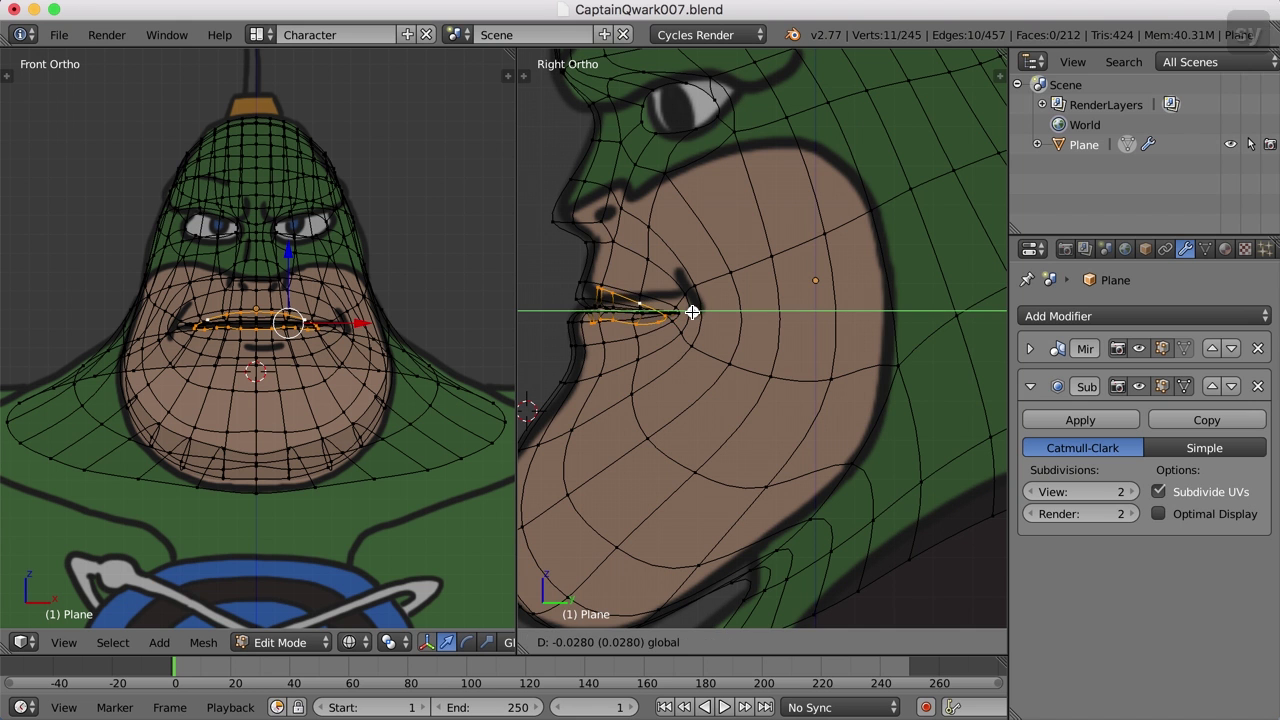
click(691, 314)
Step: Lower a single lip vertex slightly in the front view
scroll(605, 338, up, 2)
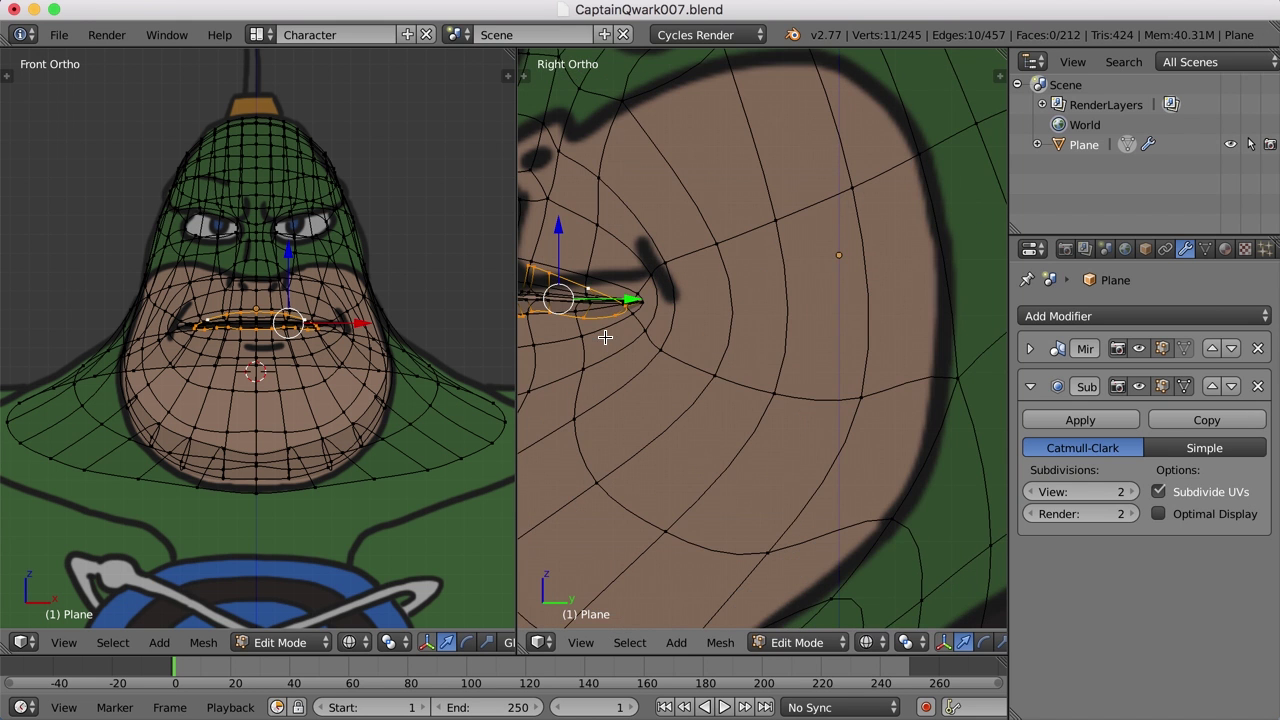
shift+middle_drag(601, 340, 737, 337)
scroll(737, 337, down, 2)
scroll(749, 346, up, 2)
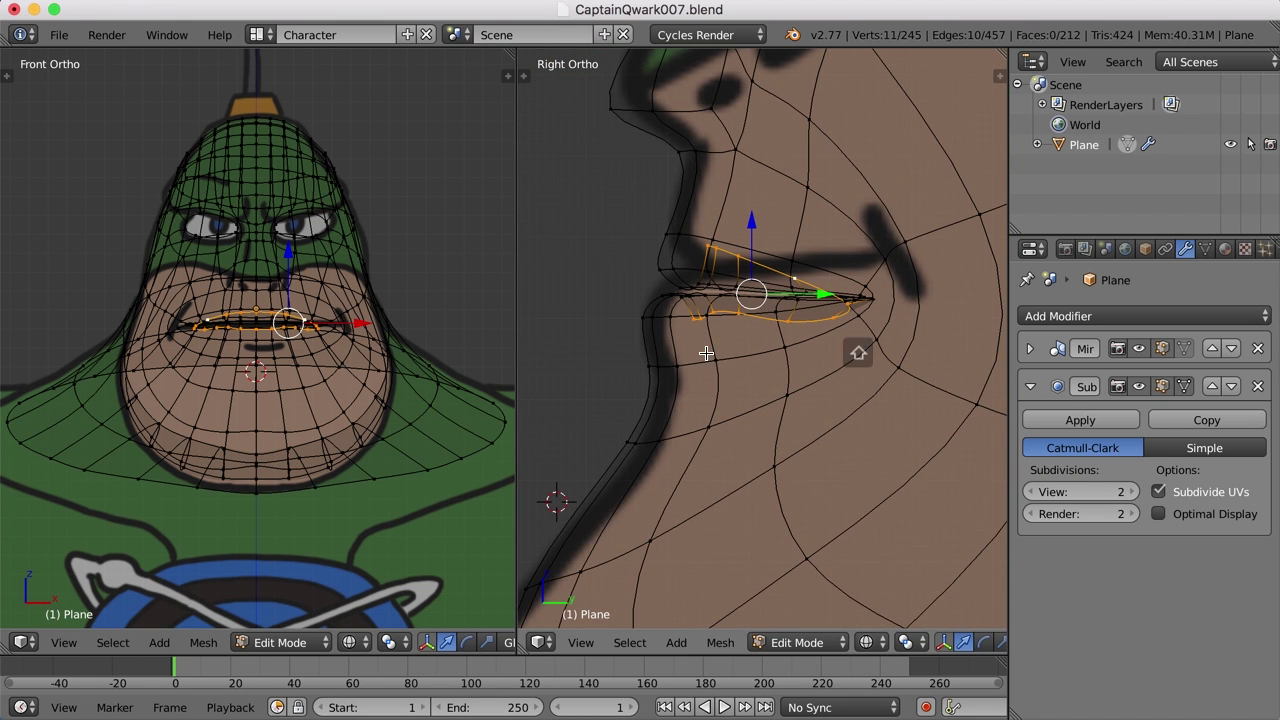
scroll(306, 364, up, 4)
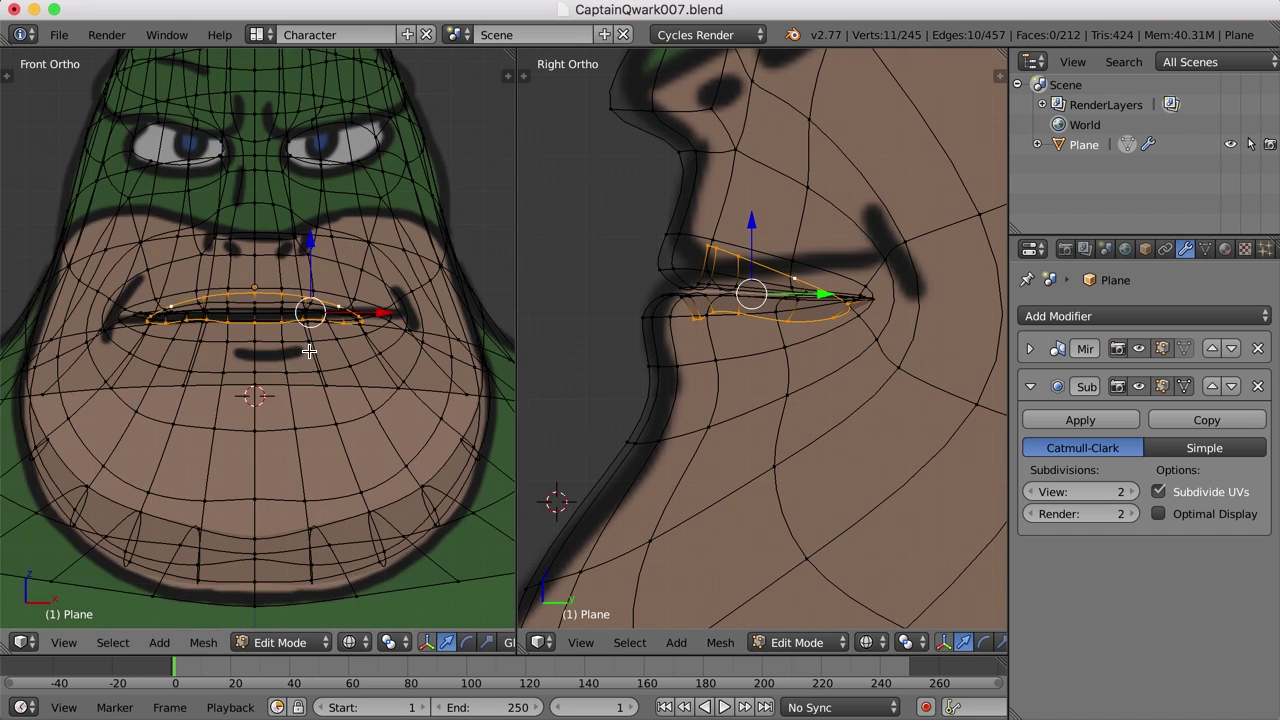
shift+middle_drag(356, 332, 287, 348)
scroll(295, 338, up, 2)
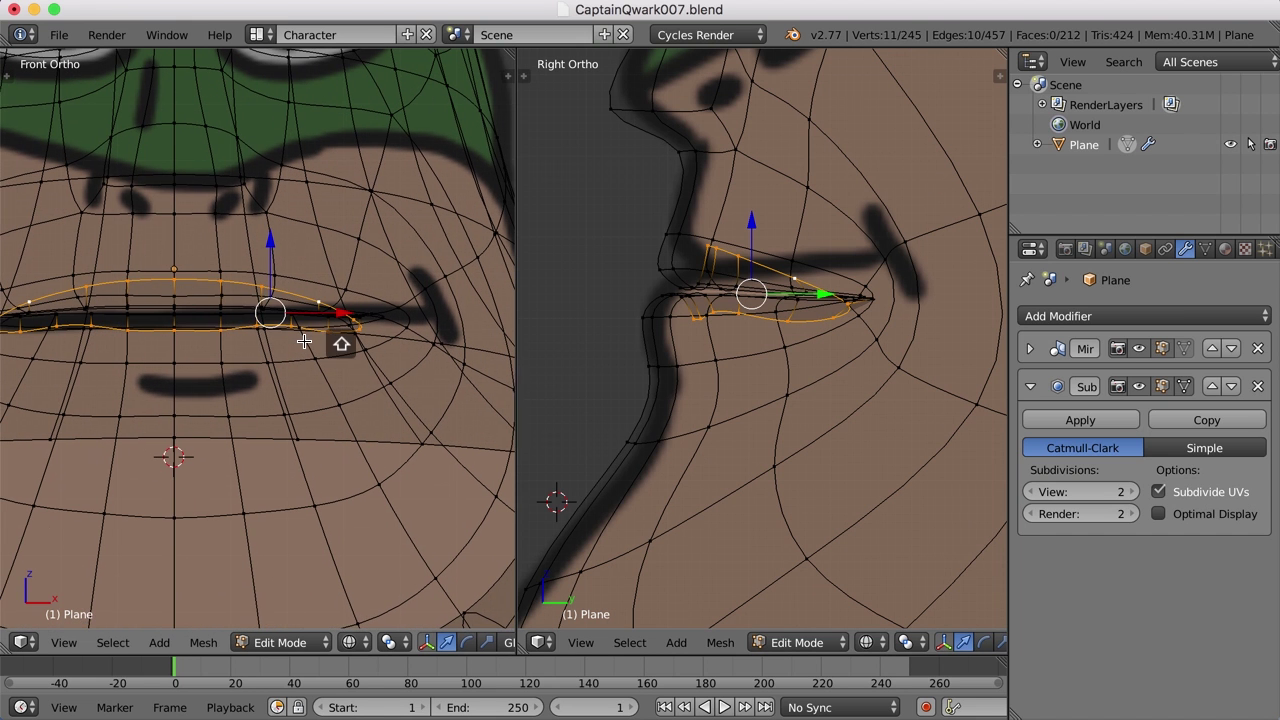
right_click(261, 324)
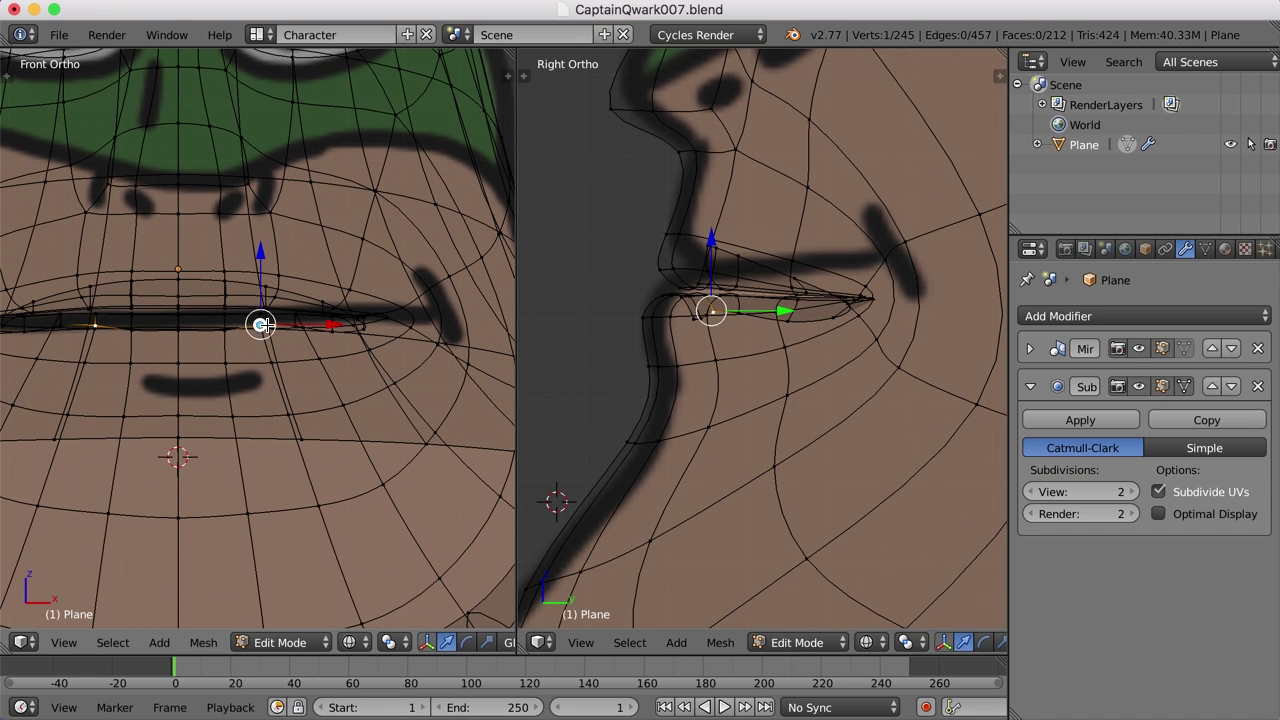
key(g)
click(375, 404)
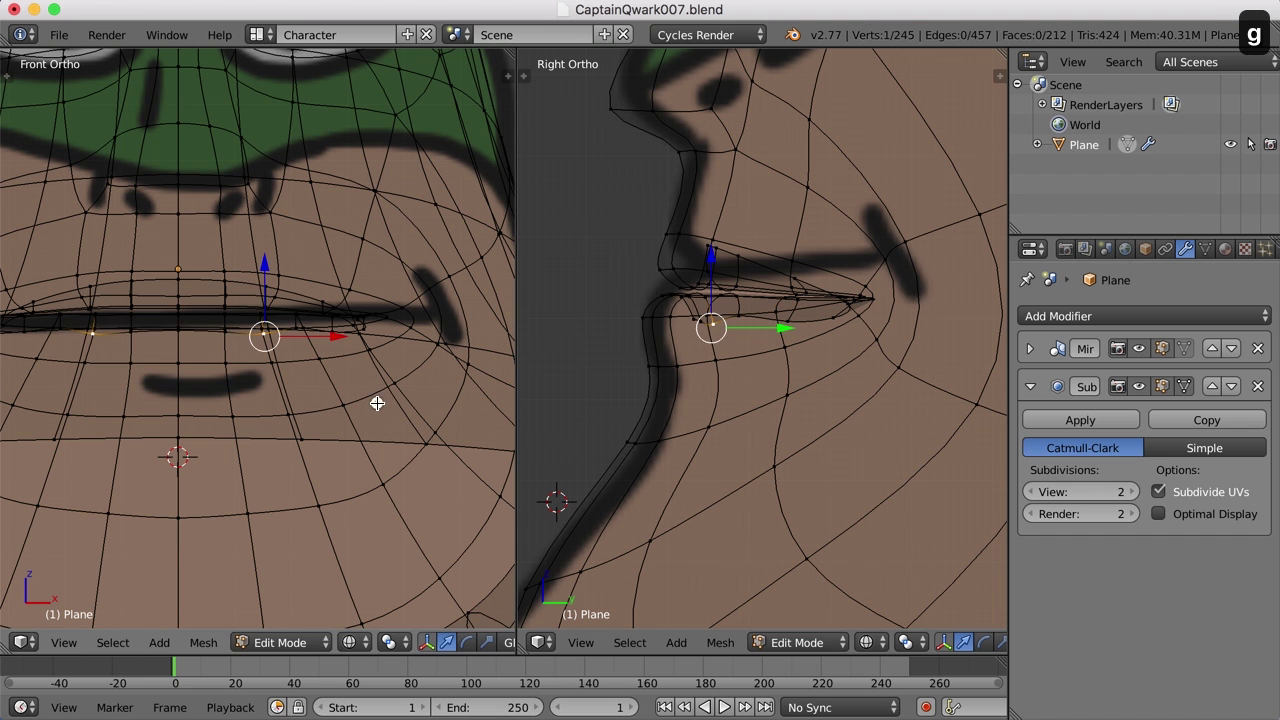
drag(265, 268, 268, 278)
Step: Reselect the whole lip edge loop and frame the lips in the side view
alt+right_click(238, 340)
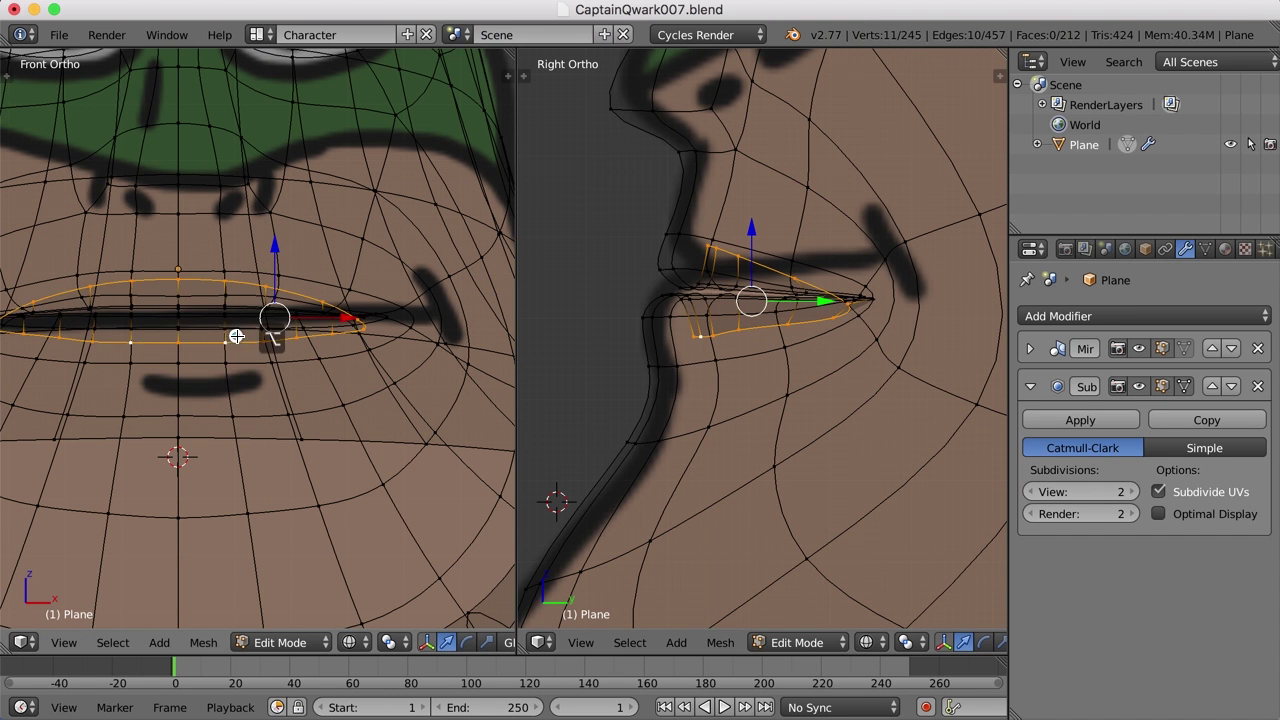
scroll(298, 363, down, 2)
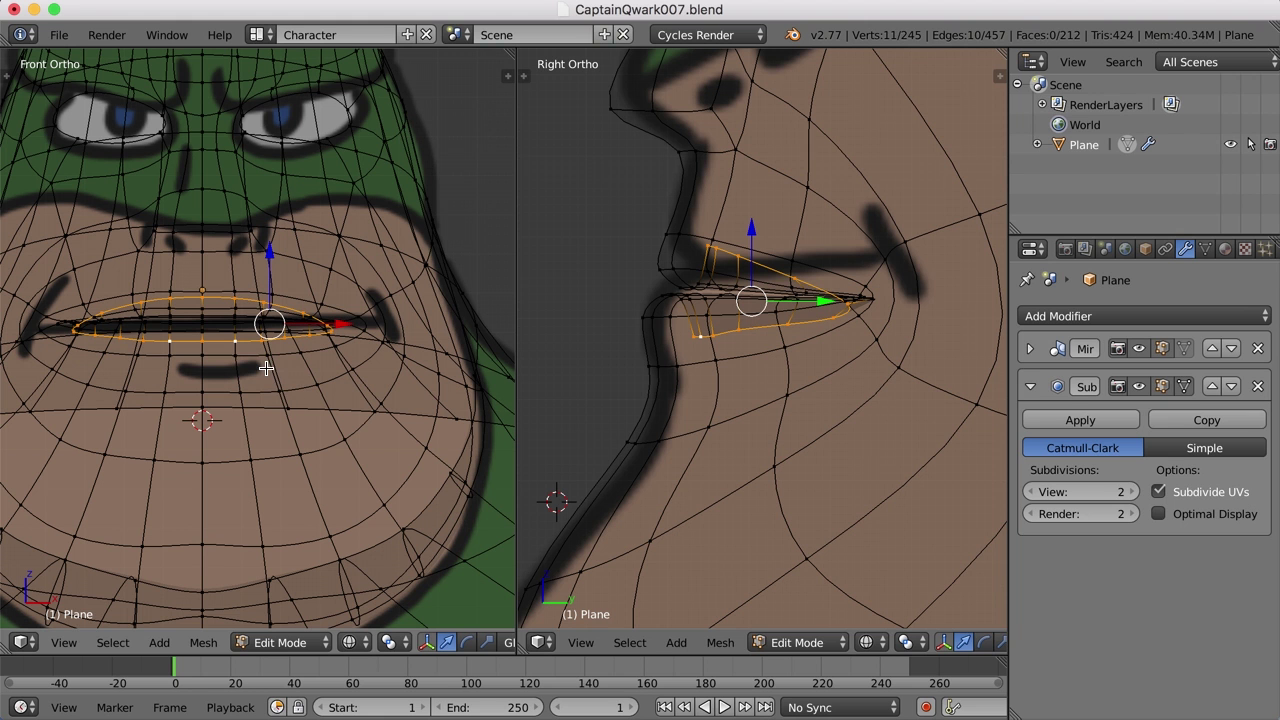
scroll(780, 405, down, 1)
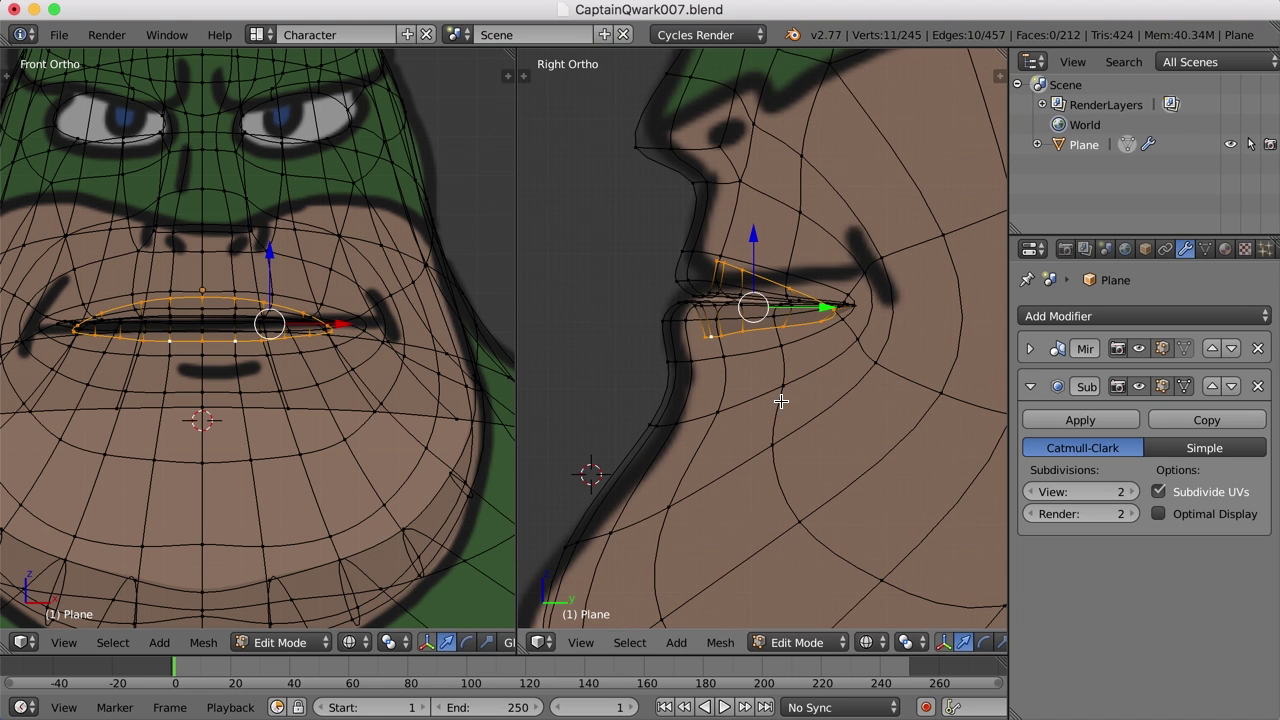
scroll(775, 387, down, 1)
shift+middle_drag(909, 391, 843, 380)
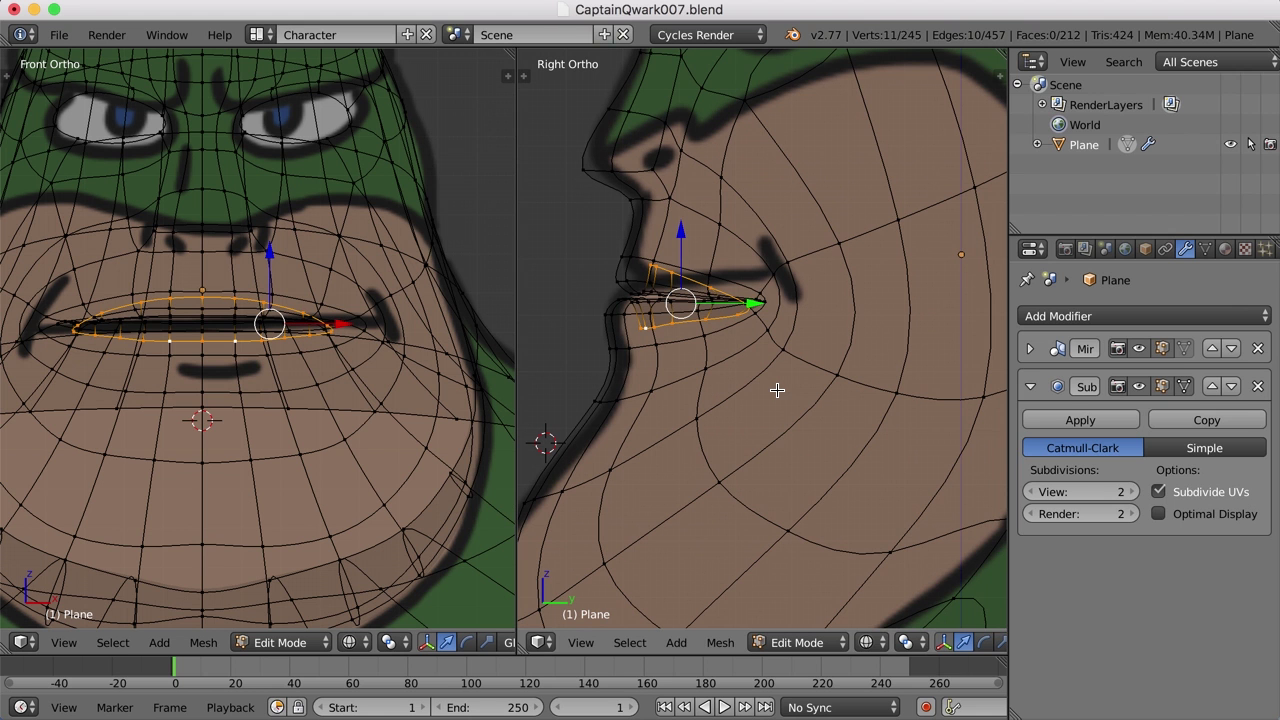
Step: Extrude the lip loop once more, enlarge it and slide it front-to-back
key(e)
right_click(777, 388)
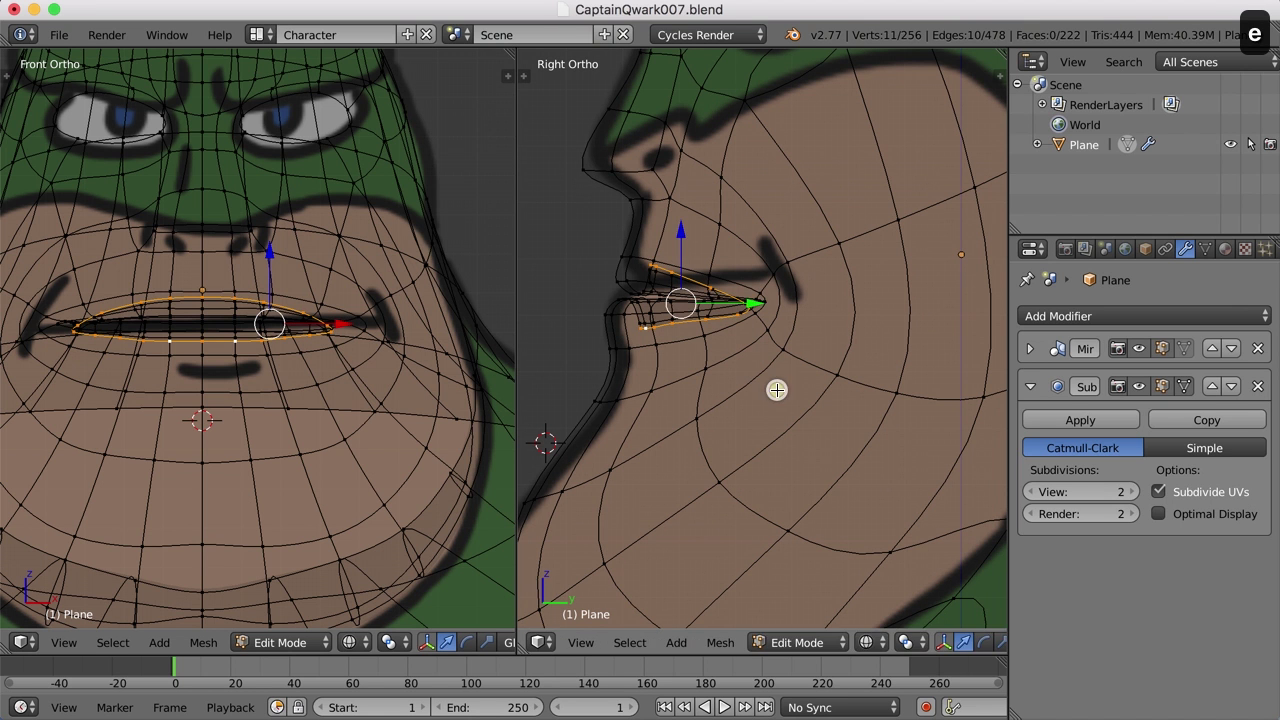
key(s)
click(823, 437)
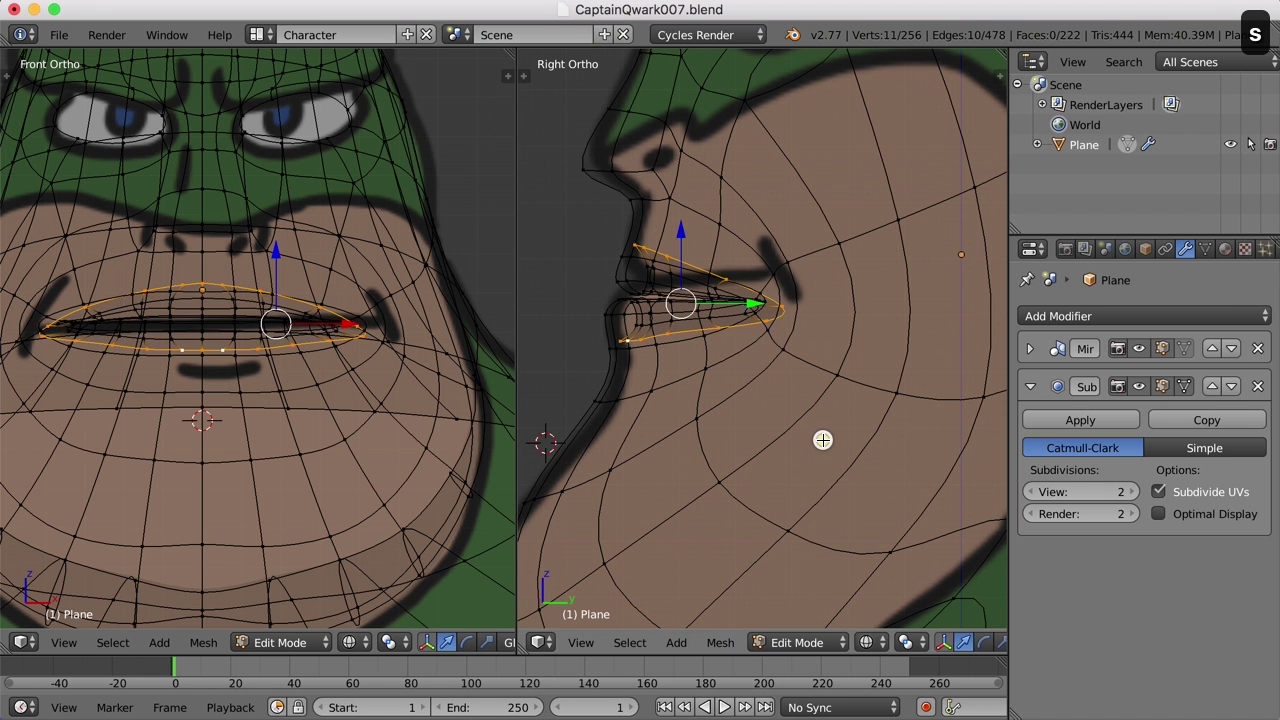
drag(755, 307, 793, 318)
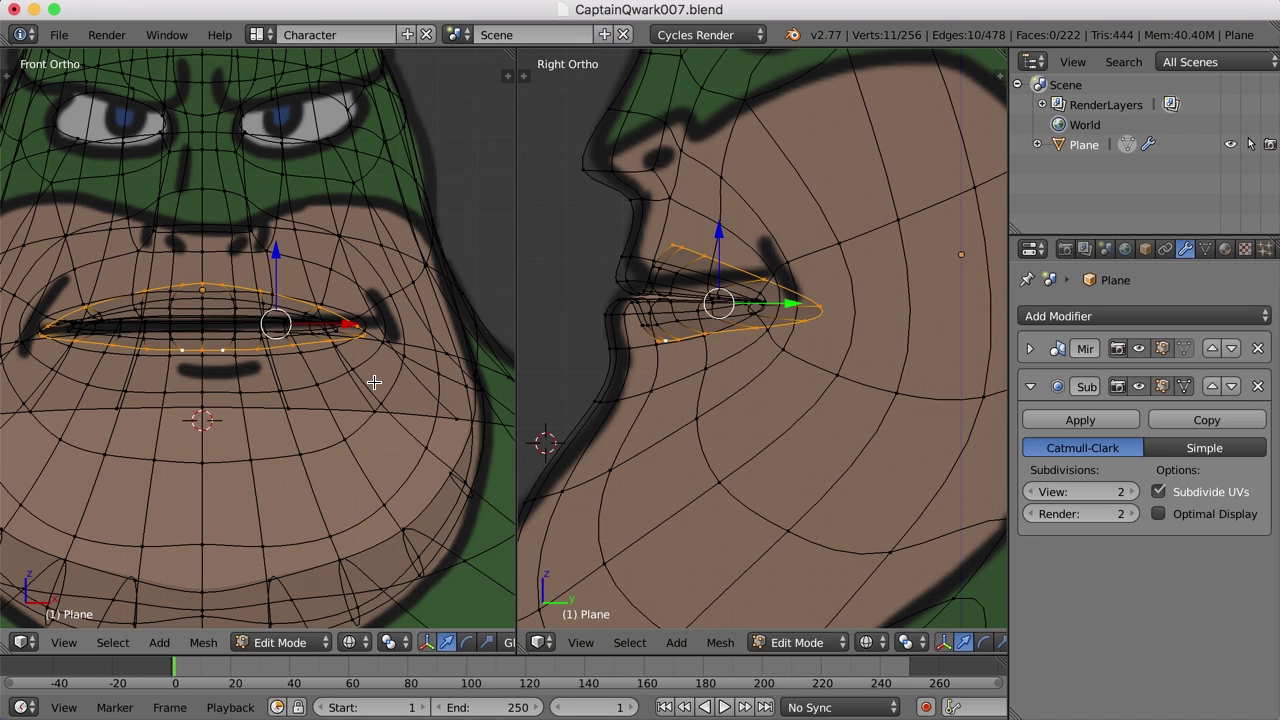
Step: Narrow the lip loop sideways to 0.8823 along X, pivoting around the 3D cursor
key(period)
key(s)
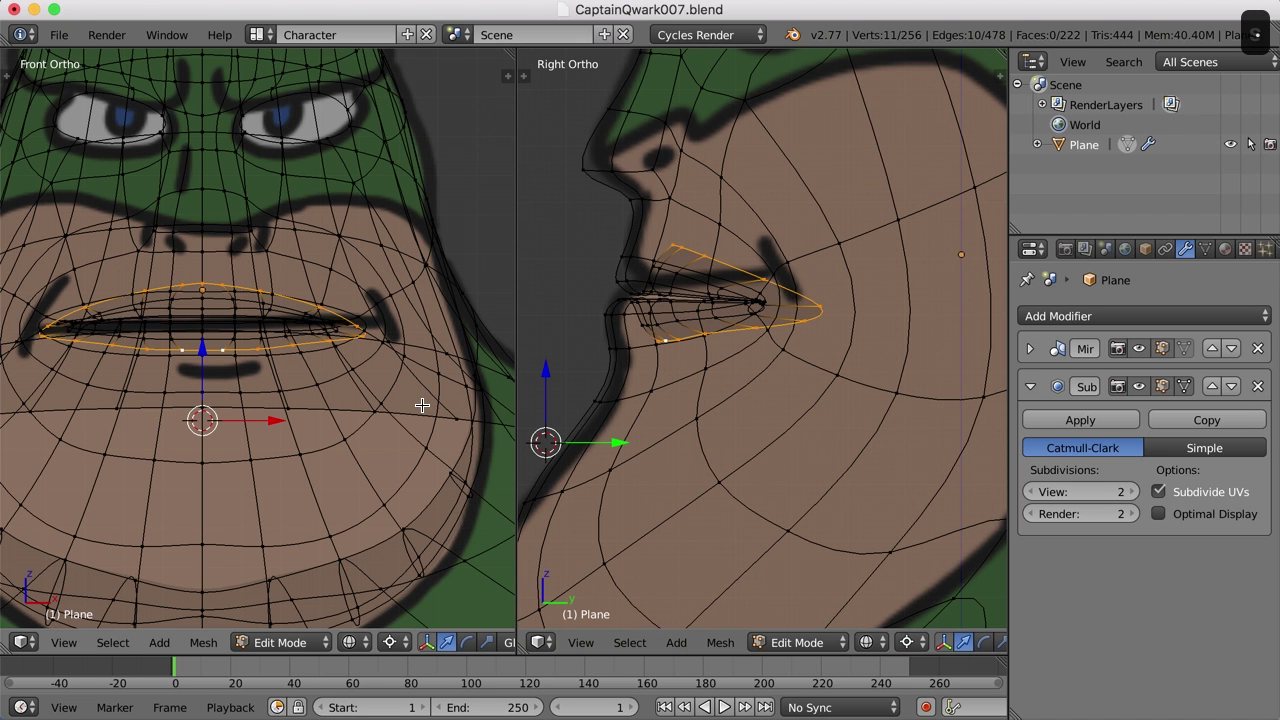
key(x)
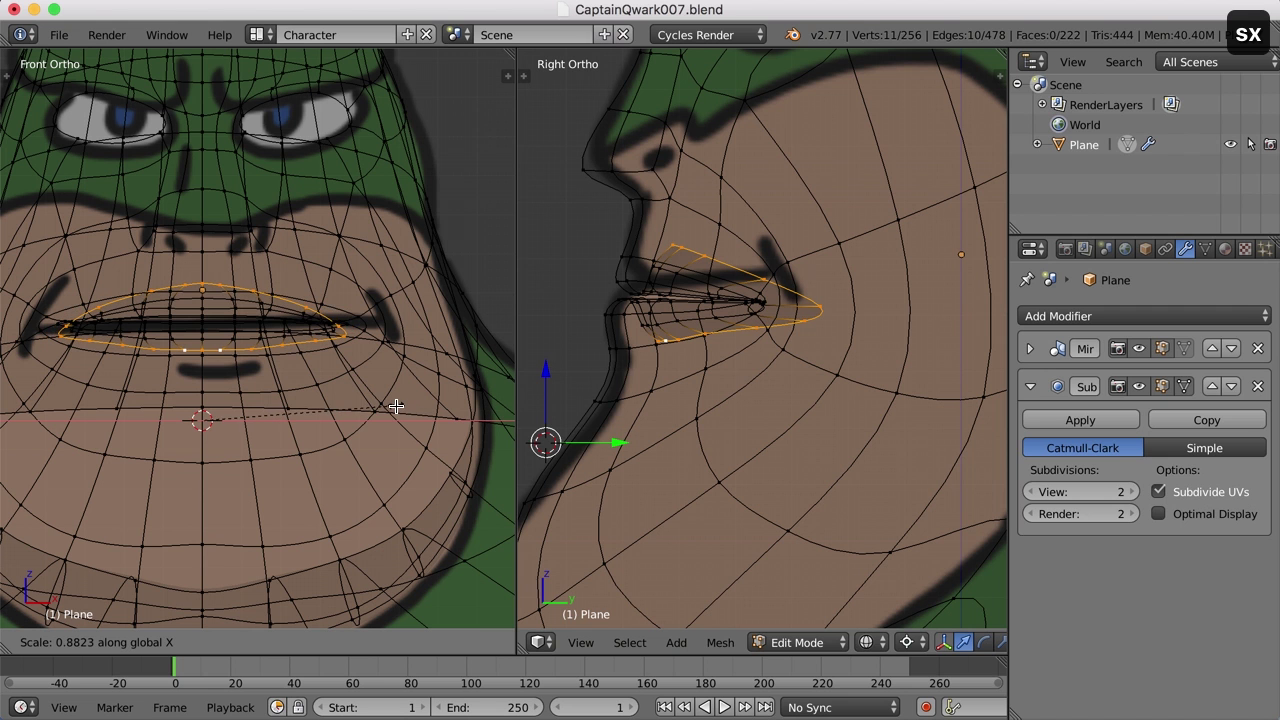
click(395, 406)
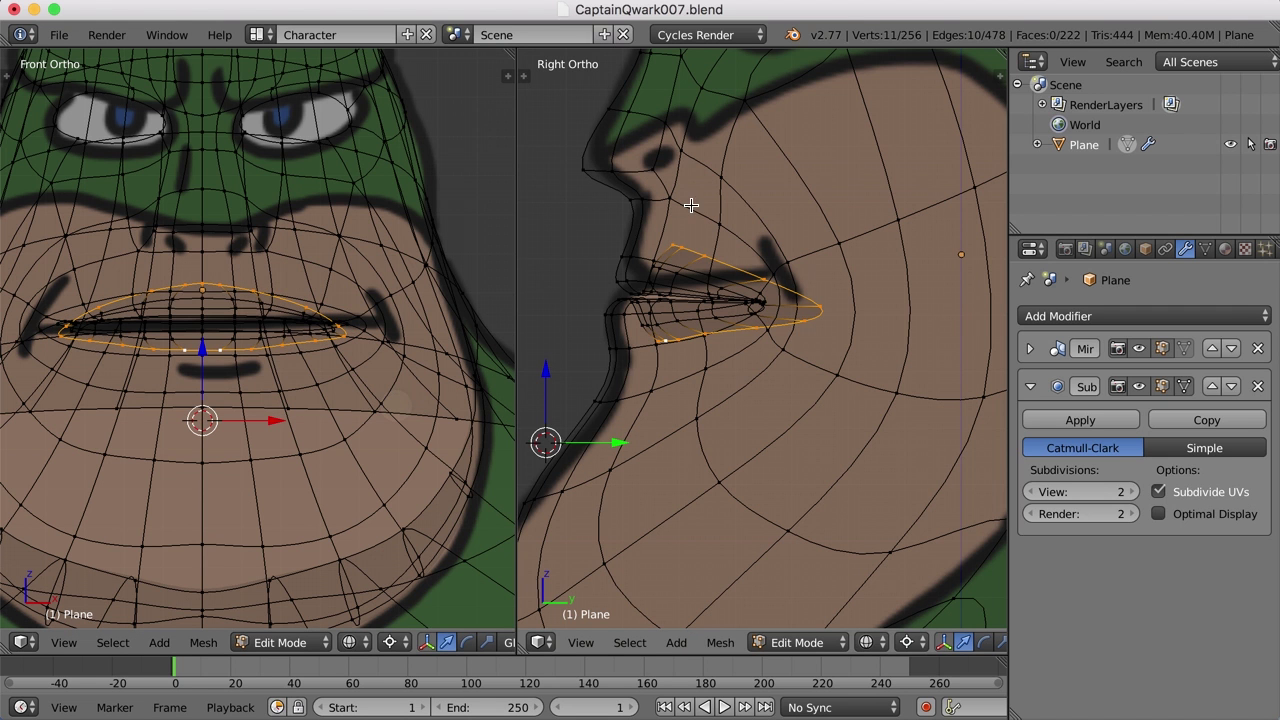
Step: Nudge a lower-lip vertex slightly up and back, then reselect the lip edge loop
right_click(706, 333)
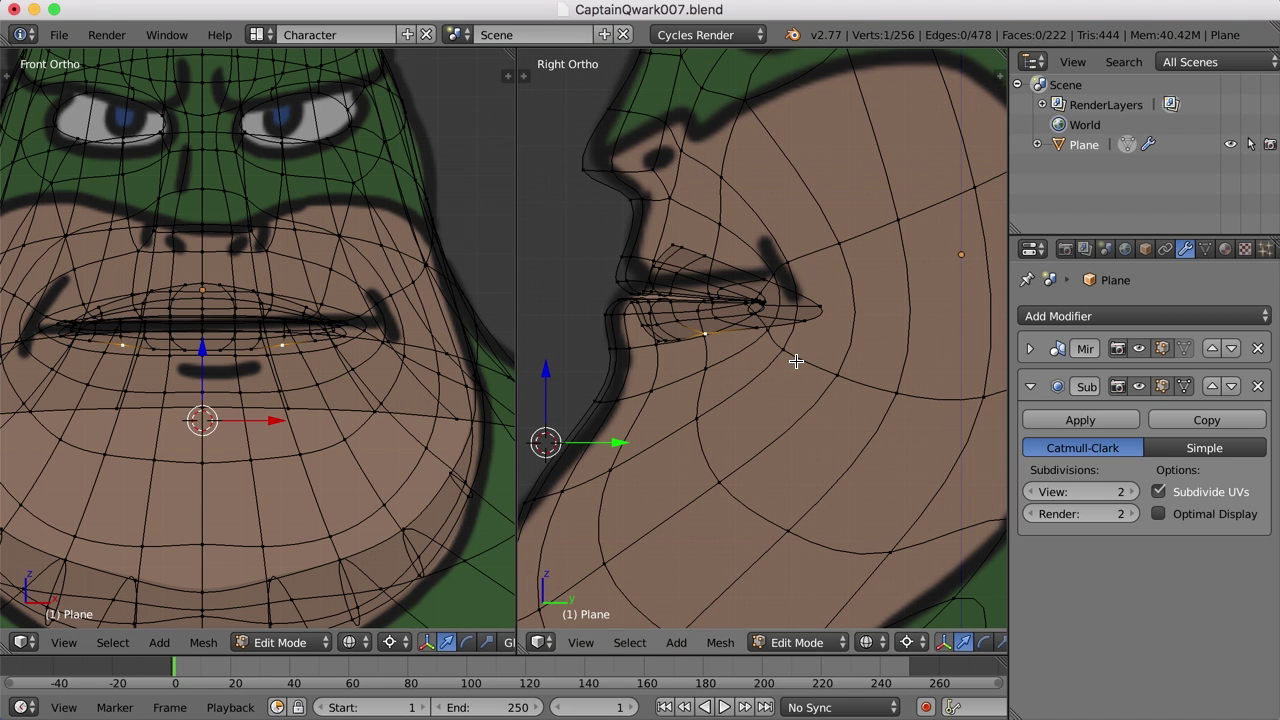
key(g)
click(785, 372)
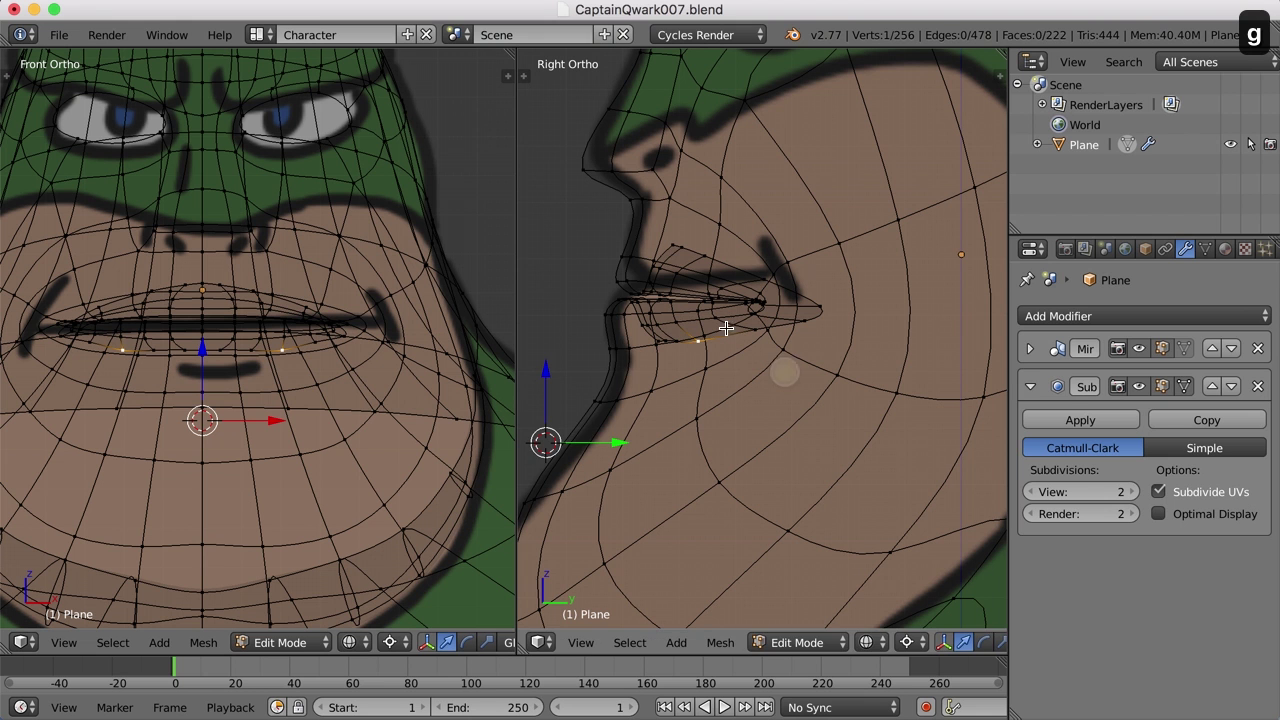
key(g)
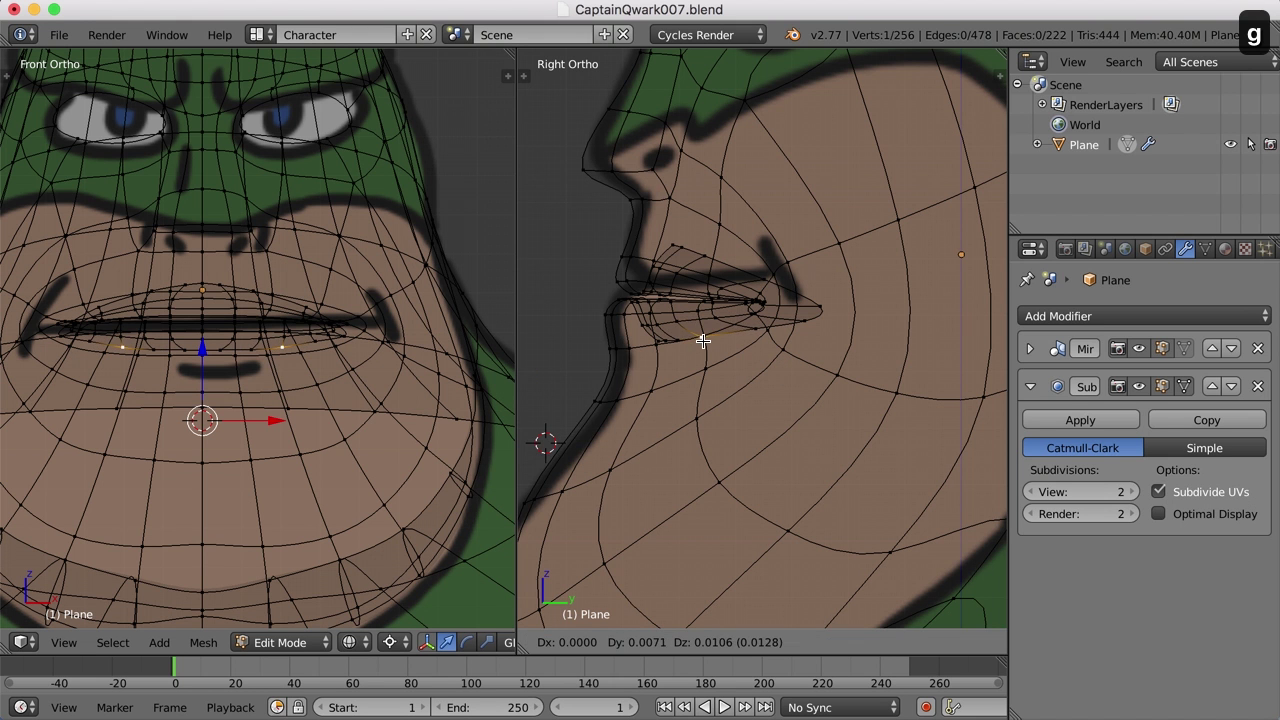
click(700, 343)
alt+right_click(676, 342)
scroll(751, 434, down, 1)
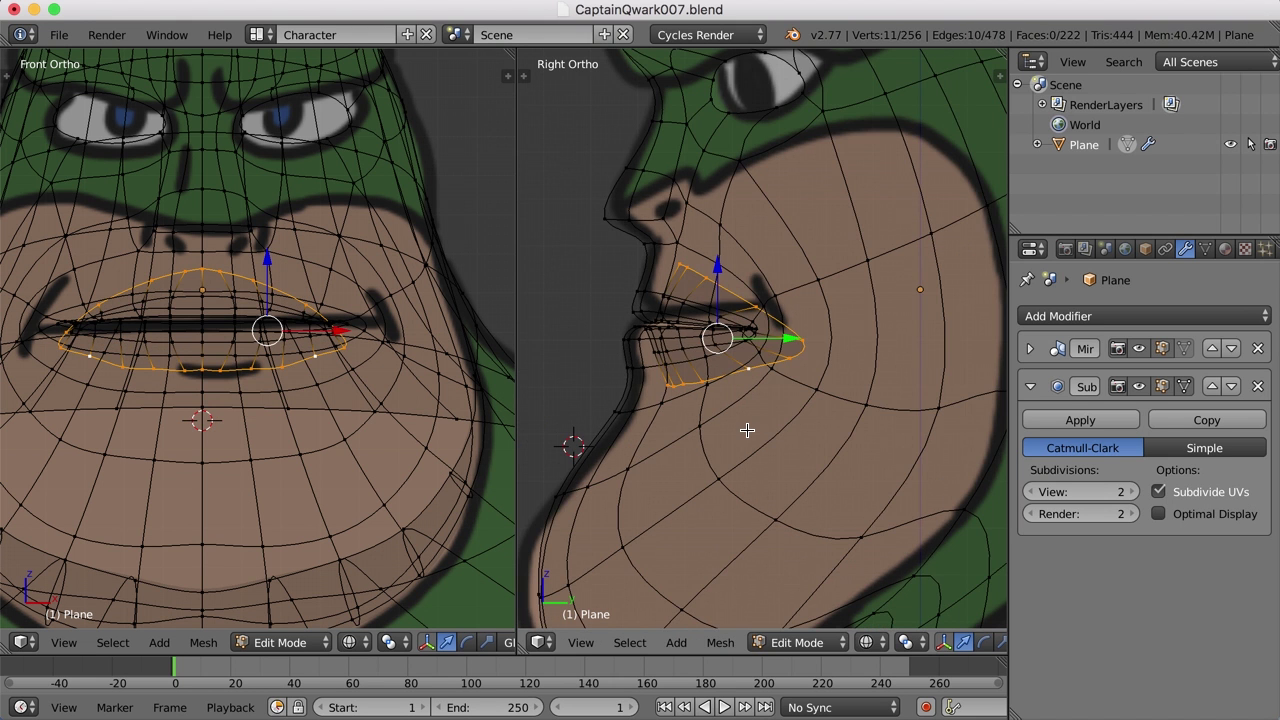
Step: Extrude the lip loop into a new ring pushed back toward the cheek
scroll(747, 430, down, 1)
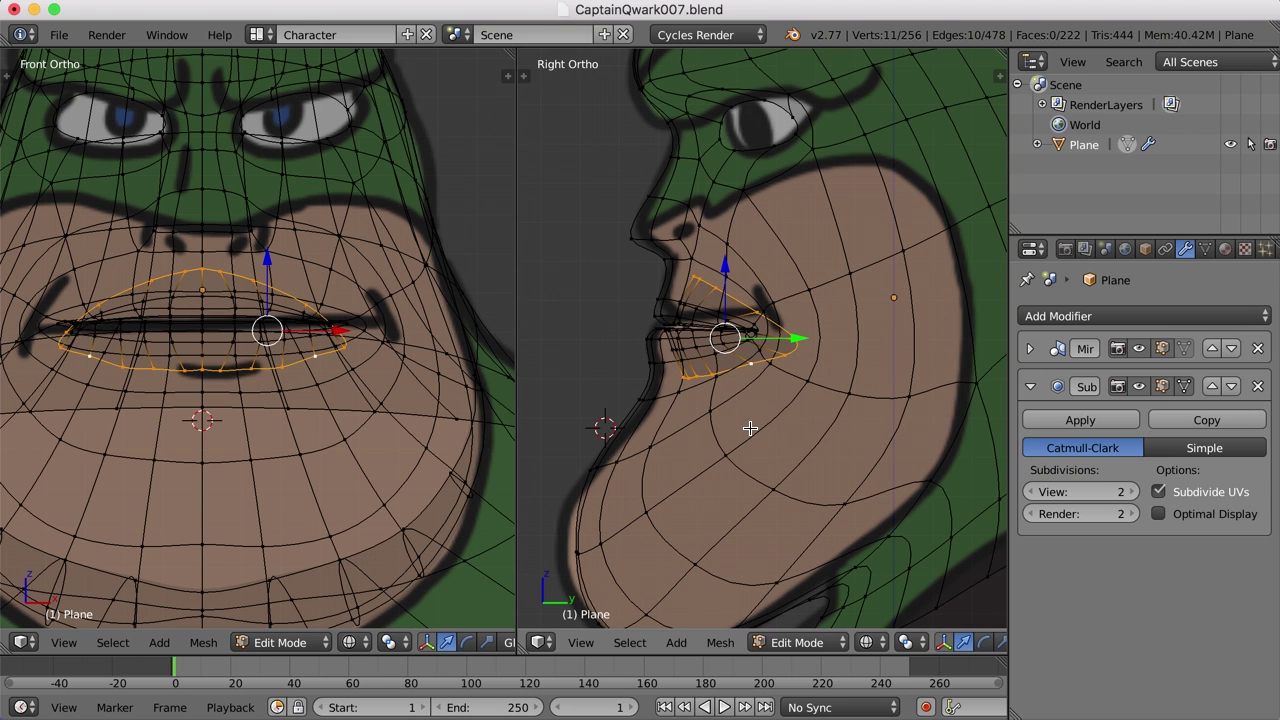
key(e)
right_click(749, 426)
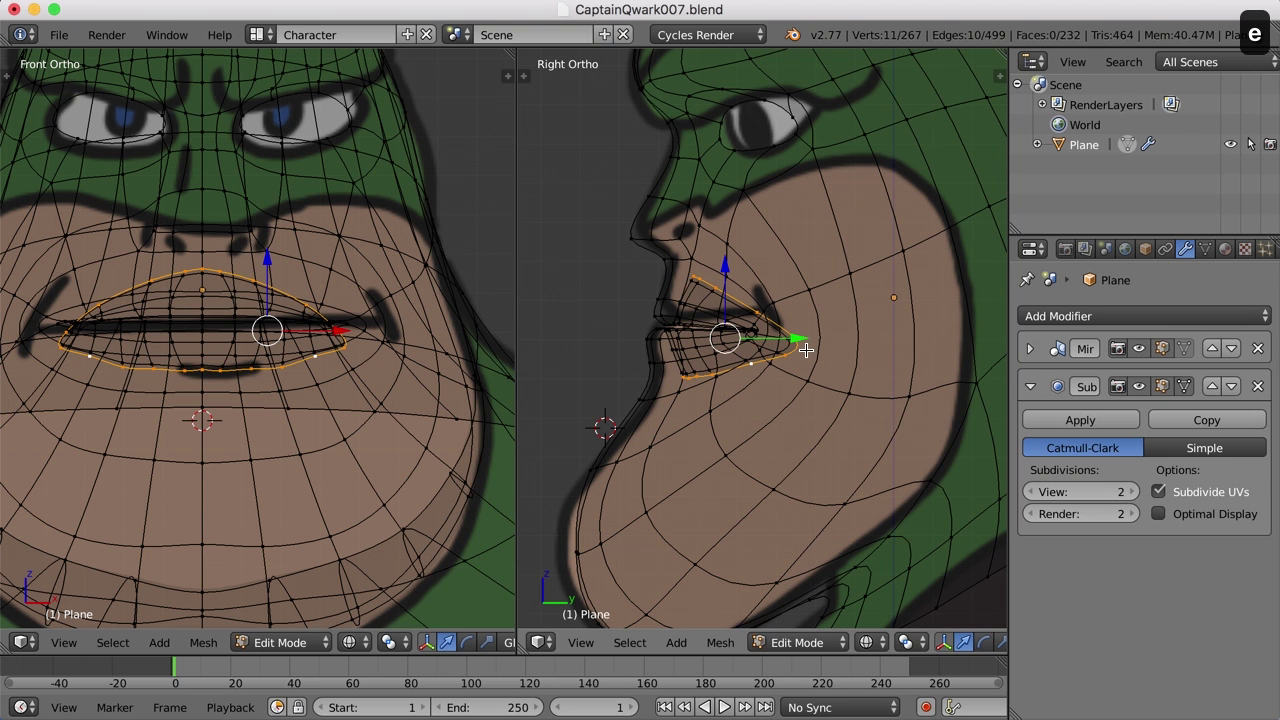
drag(796, 339, 846, 342)
Step: Make the new ring taller along Z, lower it slightly, and flatten it to 0.8162 along Y
key(s)
key(z)
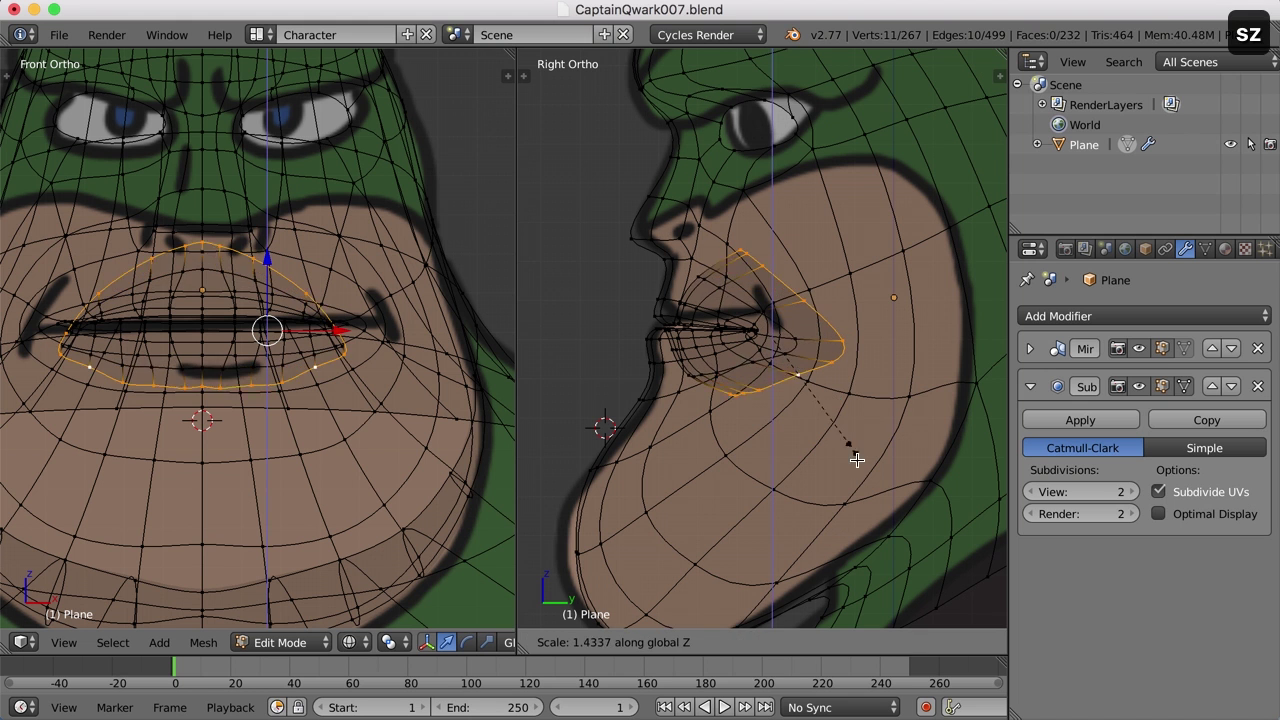
click(859, 473)
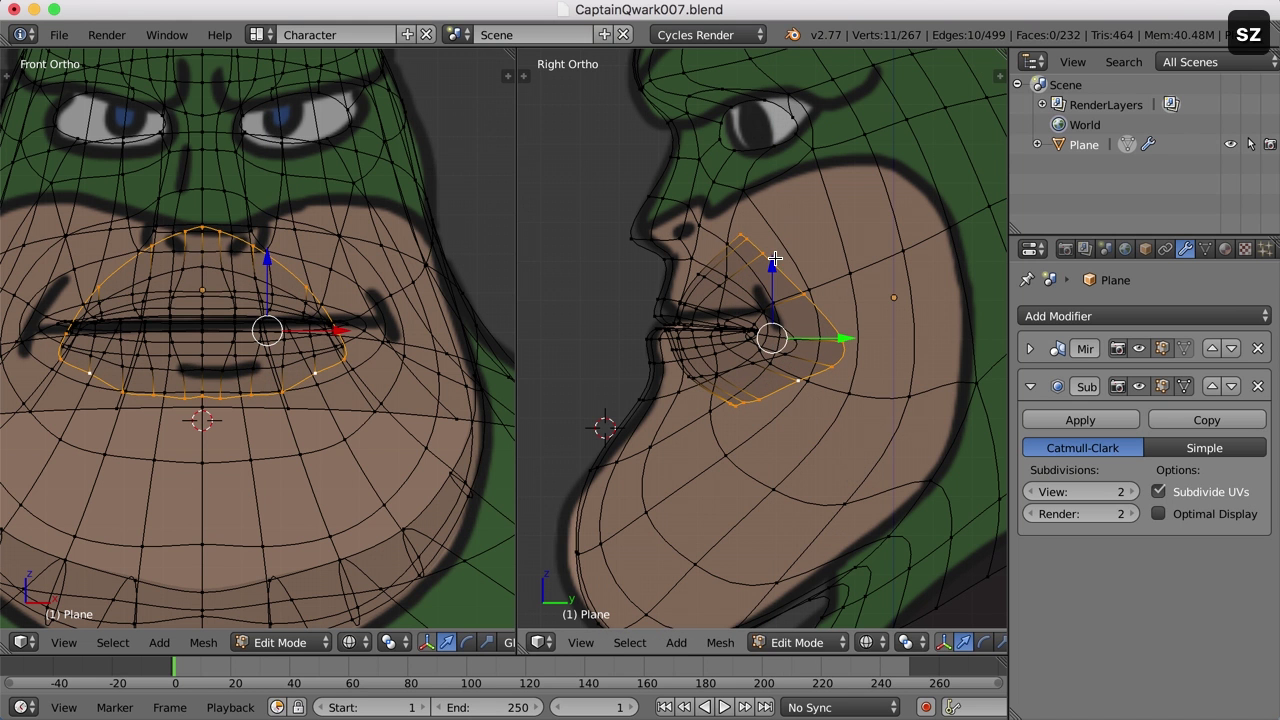
drag(775, 259, 772, 273)
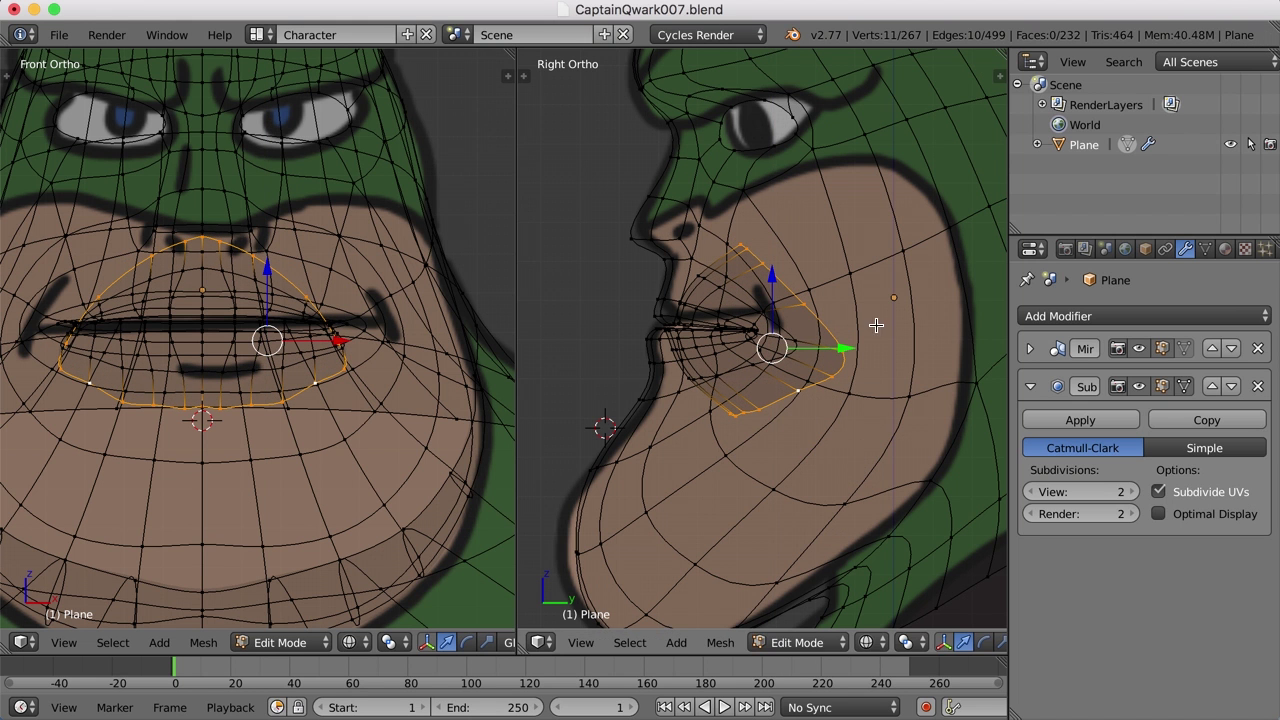
key(s)
key(y)
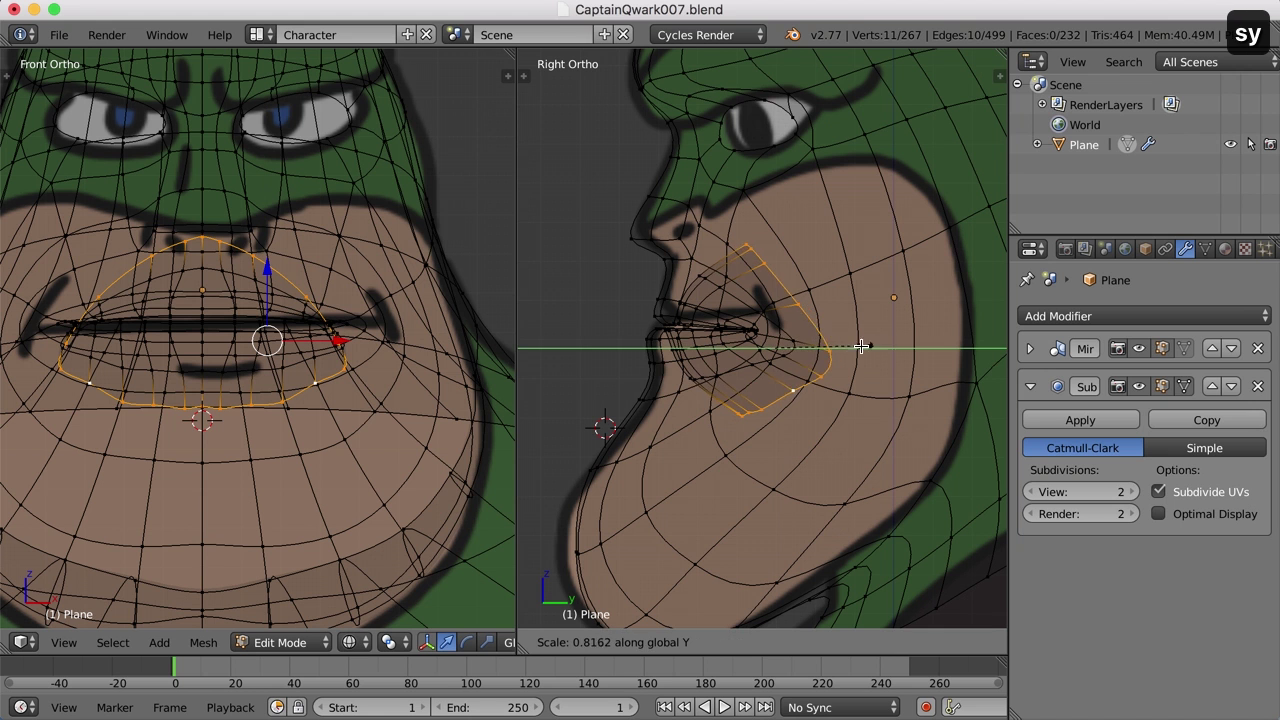
click(831, 347)
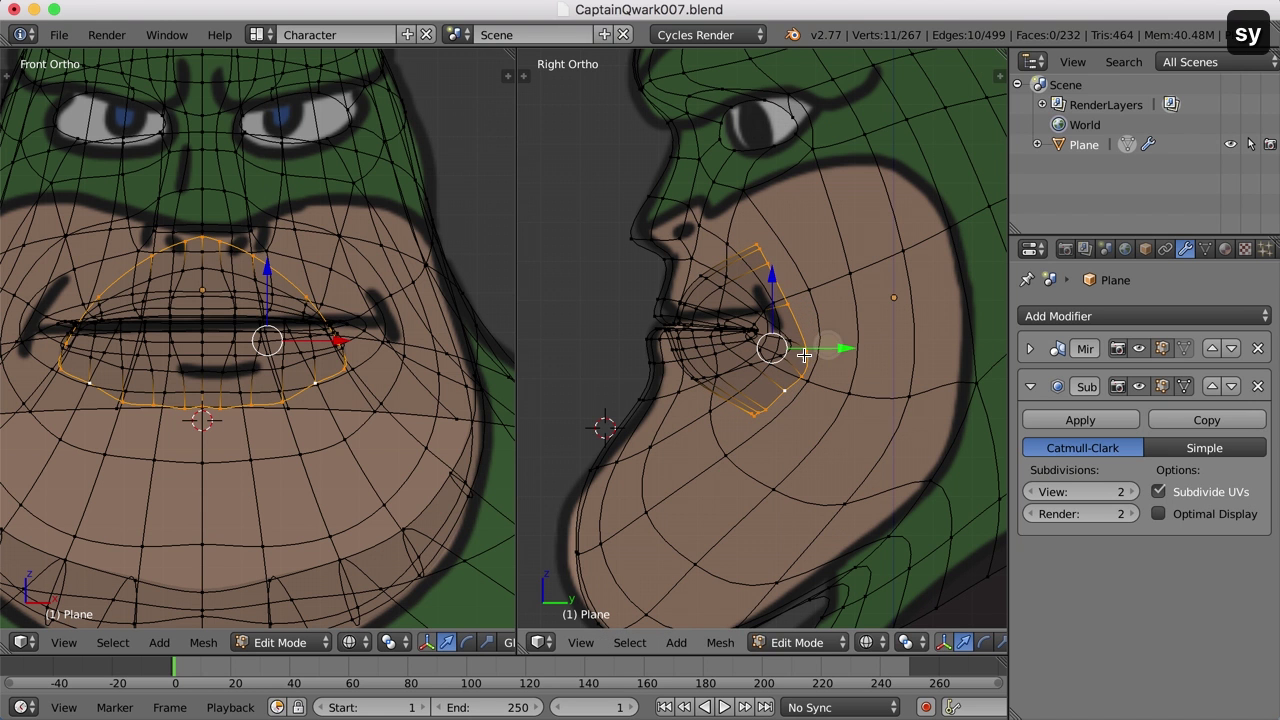
Step: Try raising a single cheek vertex, undoing and cancelling the moves
right_click(839, 364)
key(g)
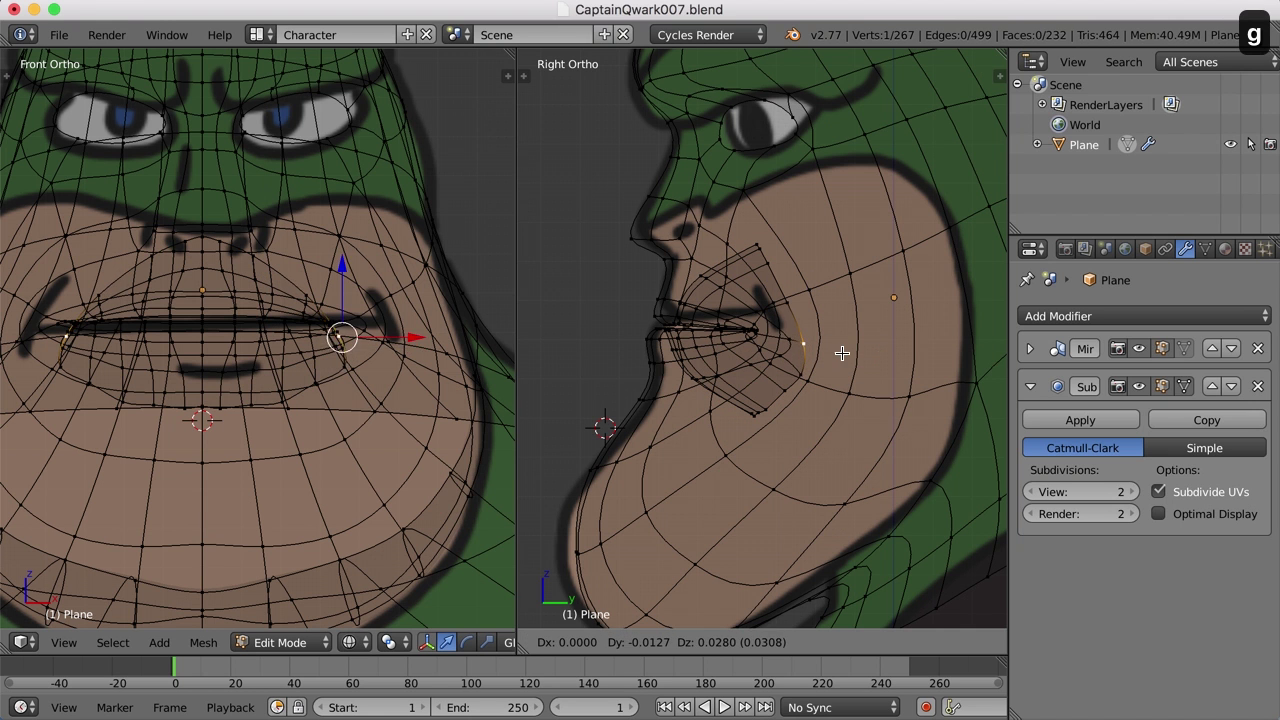
click(842, 341)
key(ctrl+z)
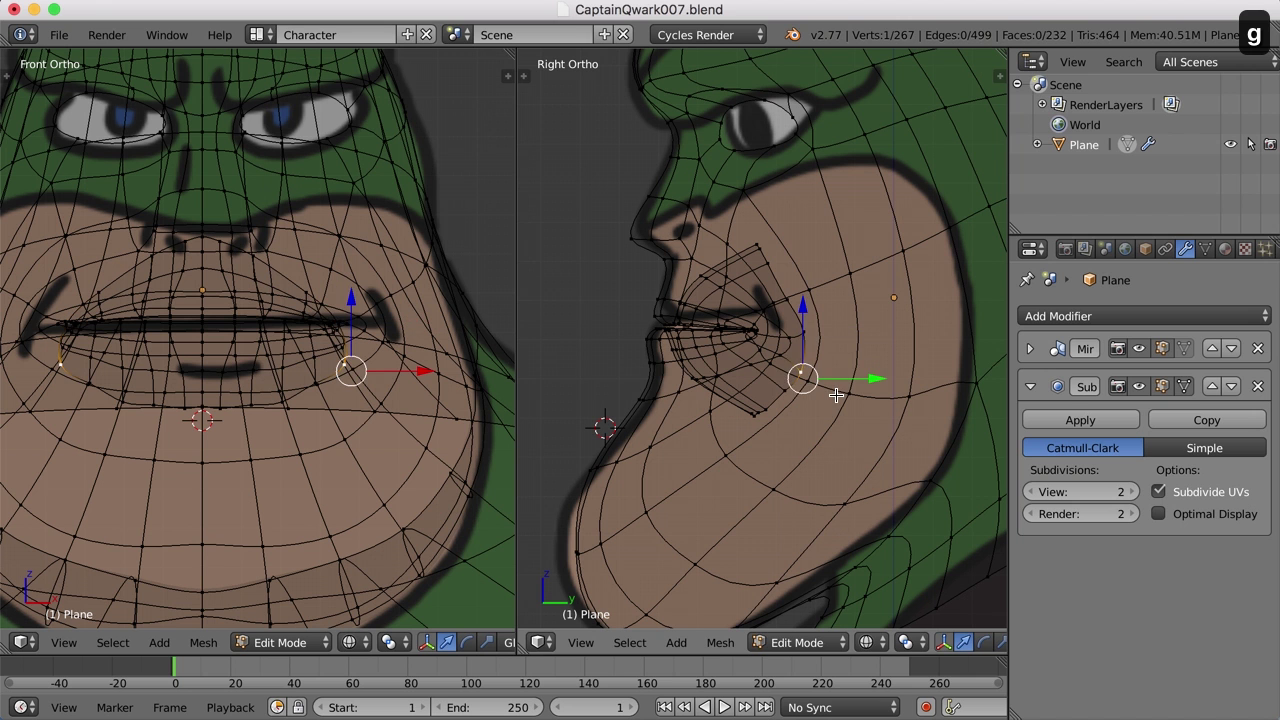
key(g)
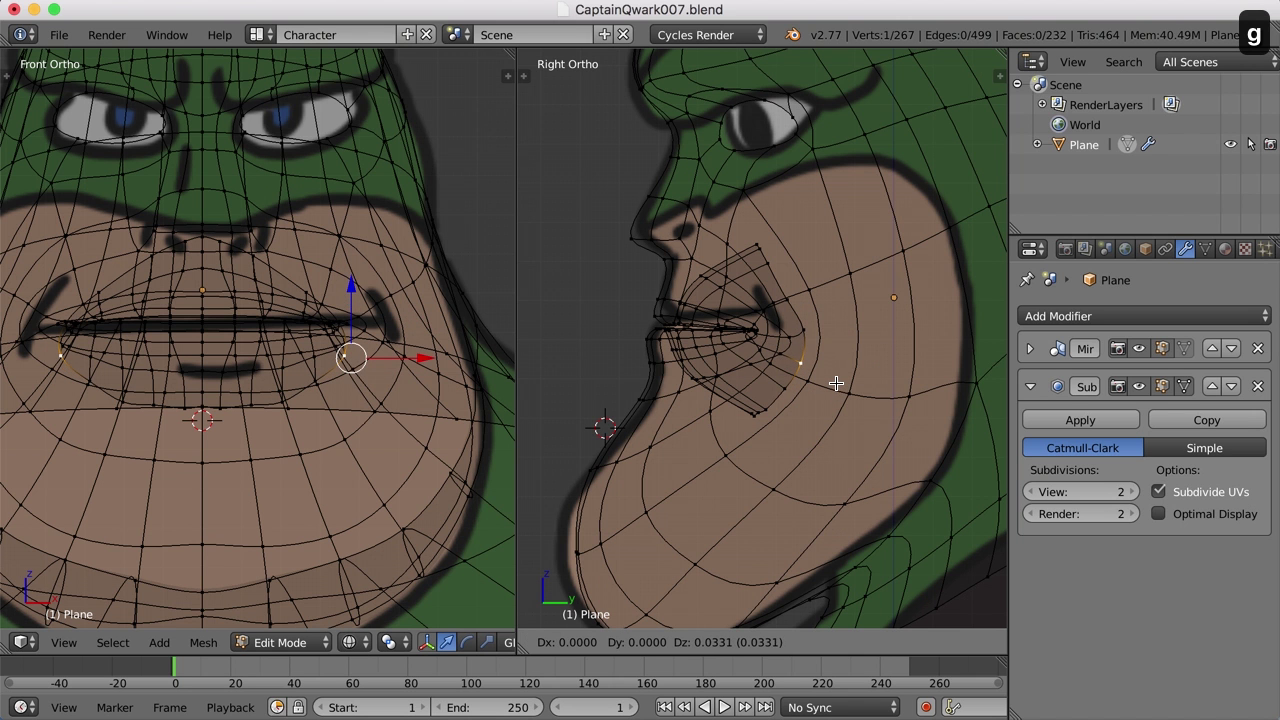
right_click(837, 383)
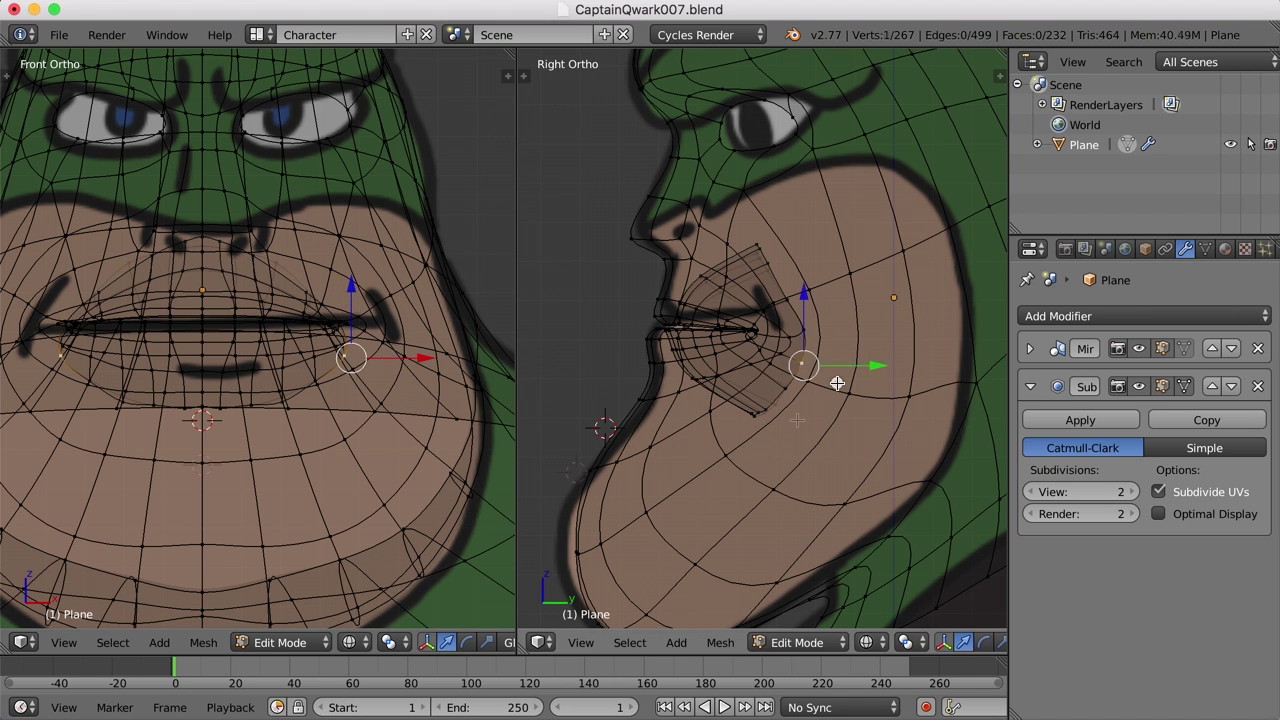
key(ctrl+z)
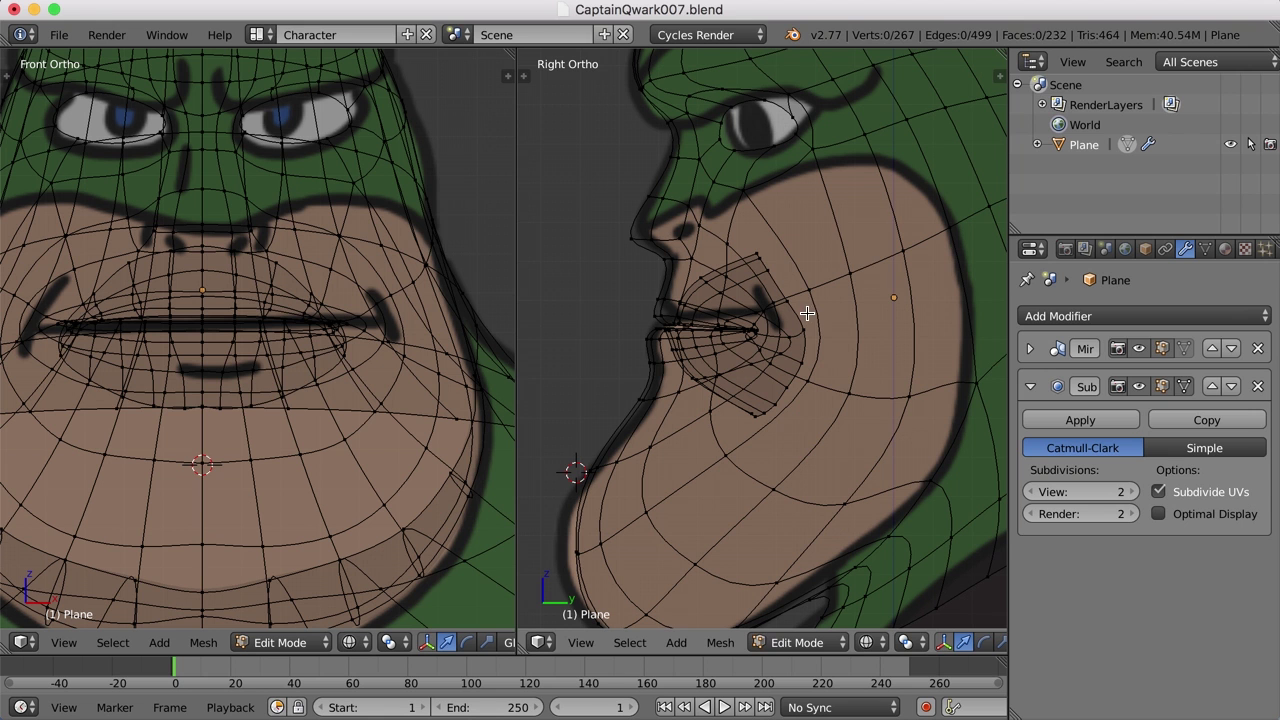
Step: Extrude the outer lip loop into another ring and stretch it to 1.1846 along Z
alt+right_click(796, 313)
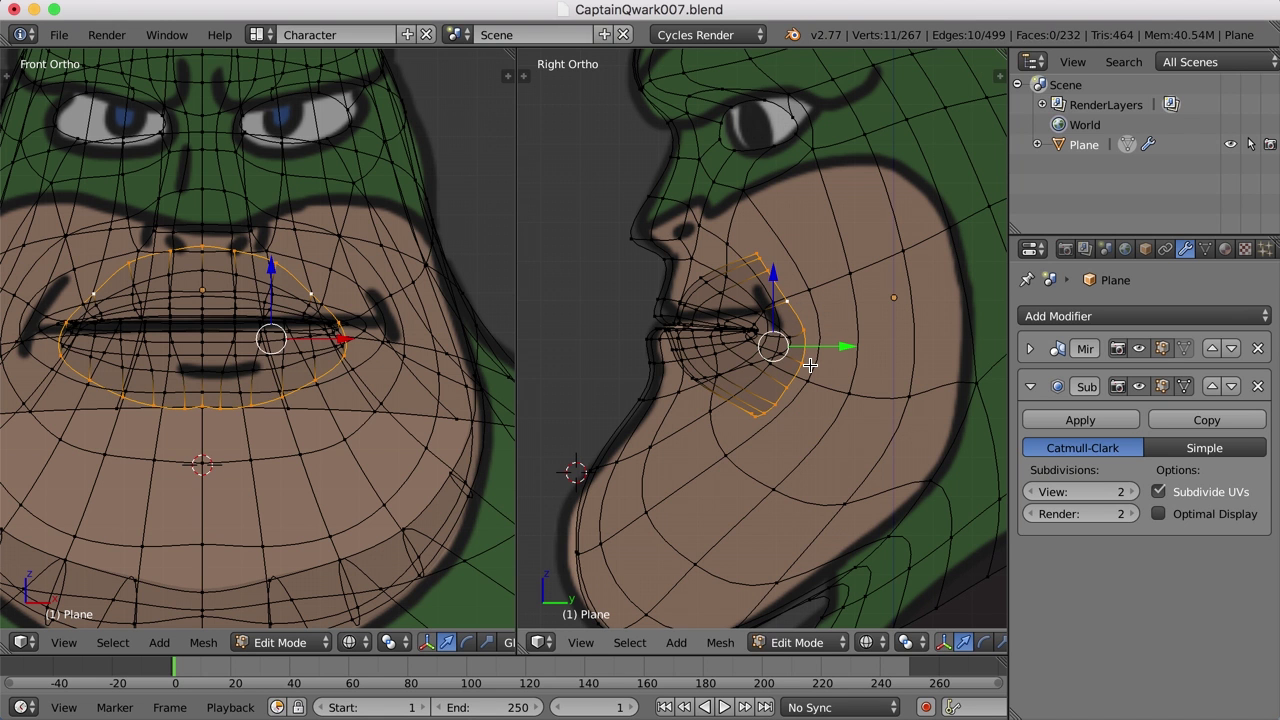
key(e)
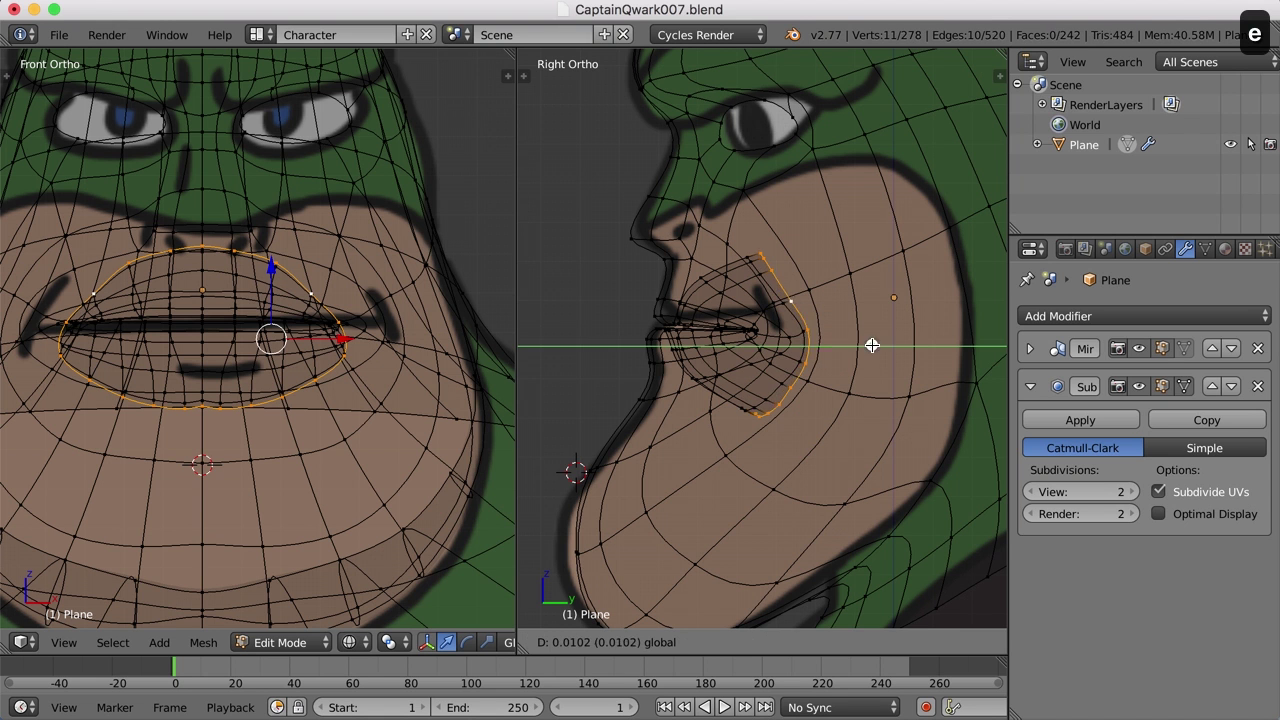
click(889, 348)
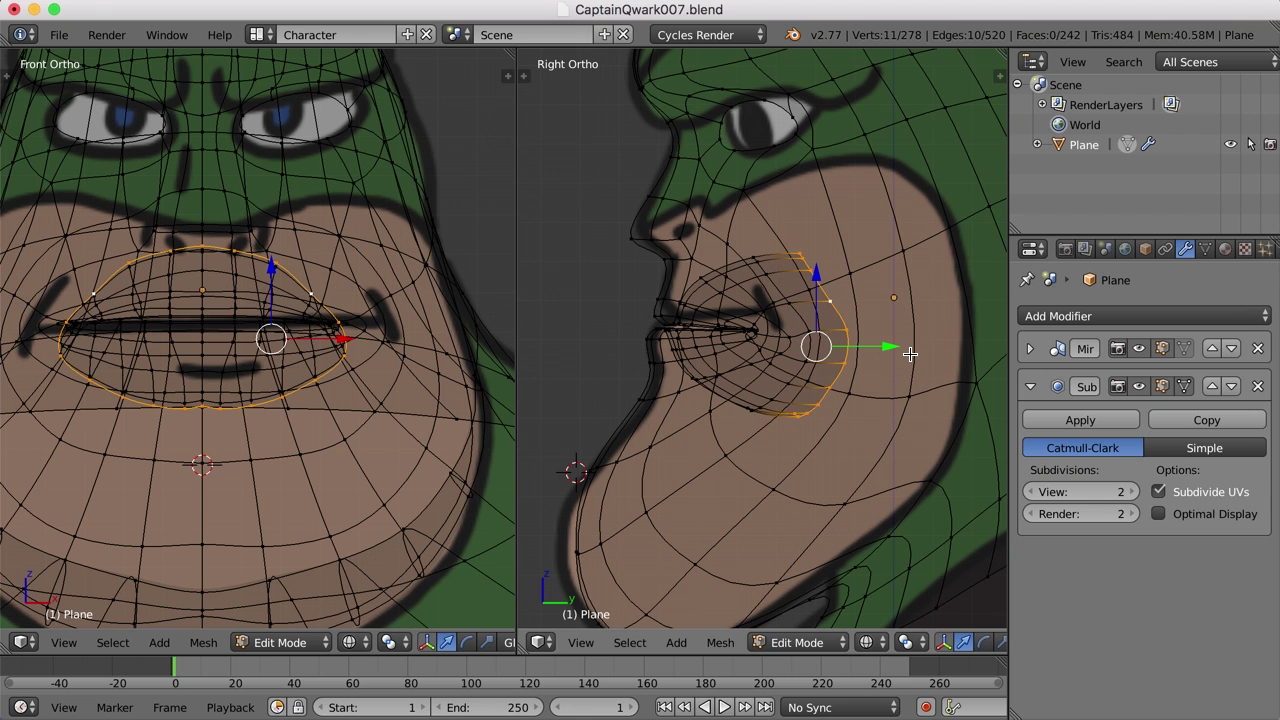
key(s)
key(y)
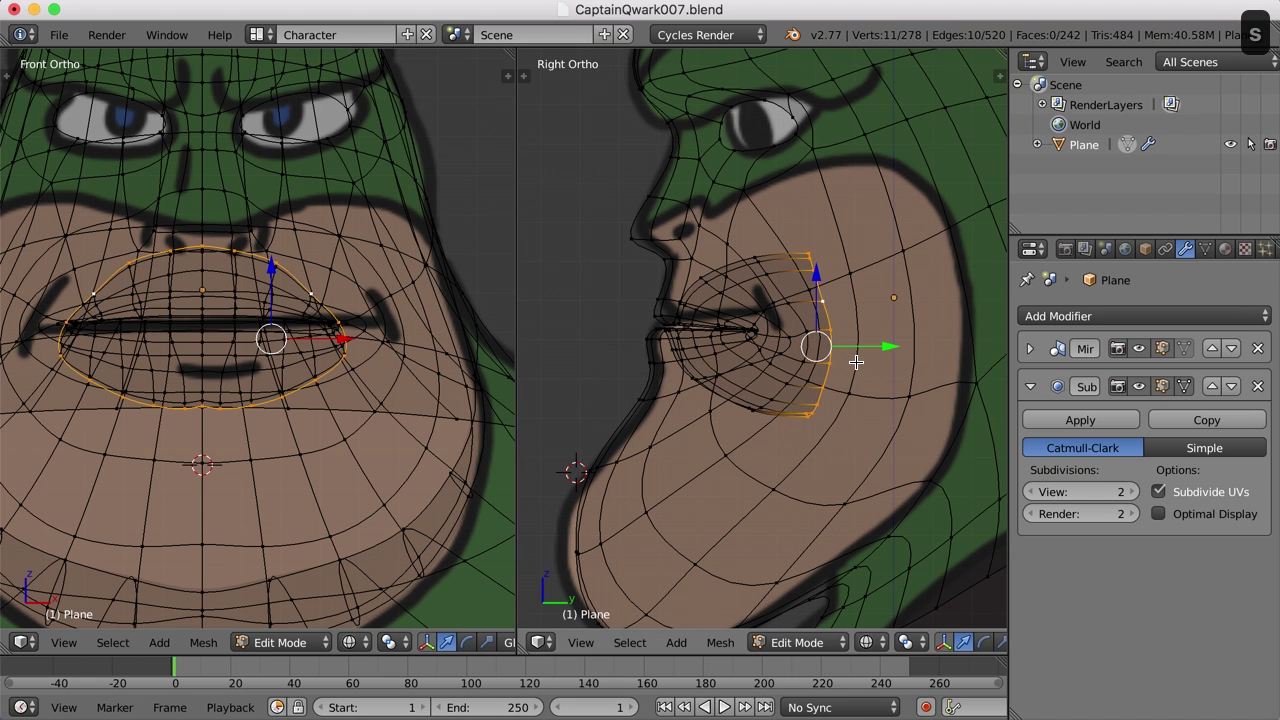
key(z)
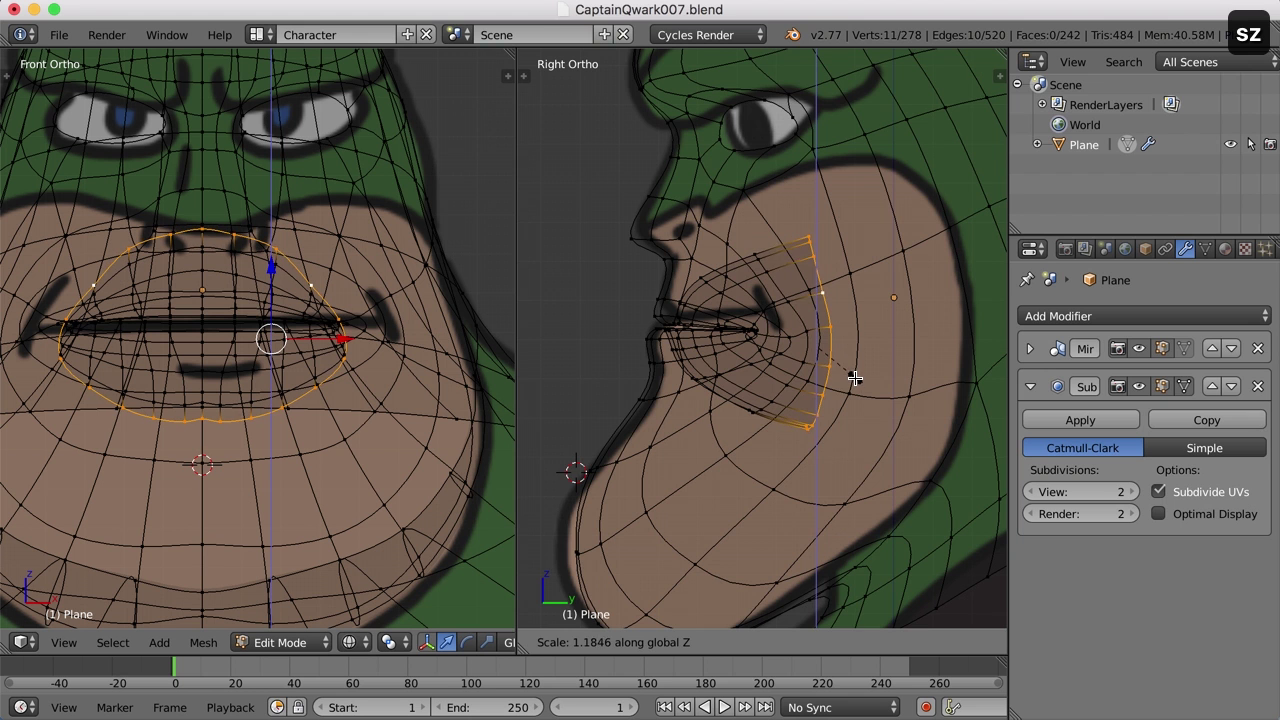
click(855, 380)
scroll(855, 370, down, 2)
shift+middle_drag(857, 366, 796, 371)
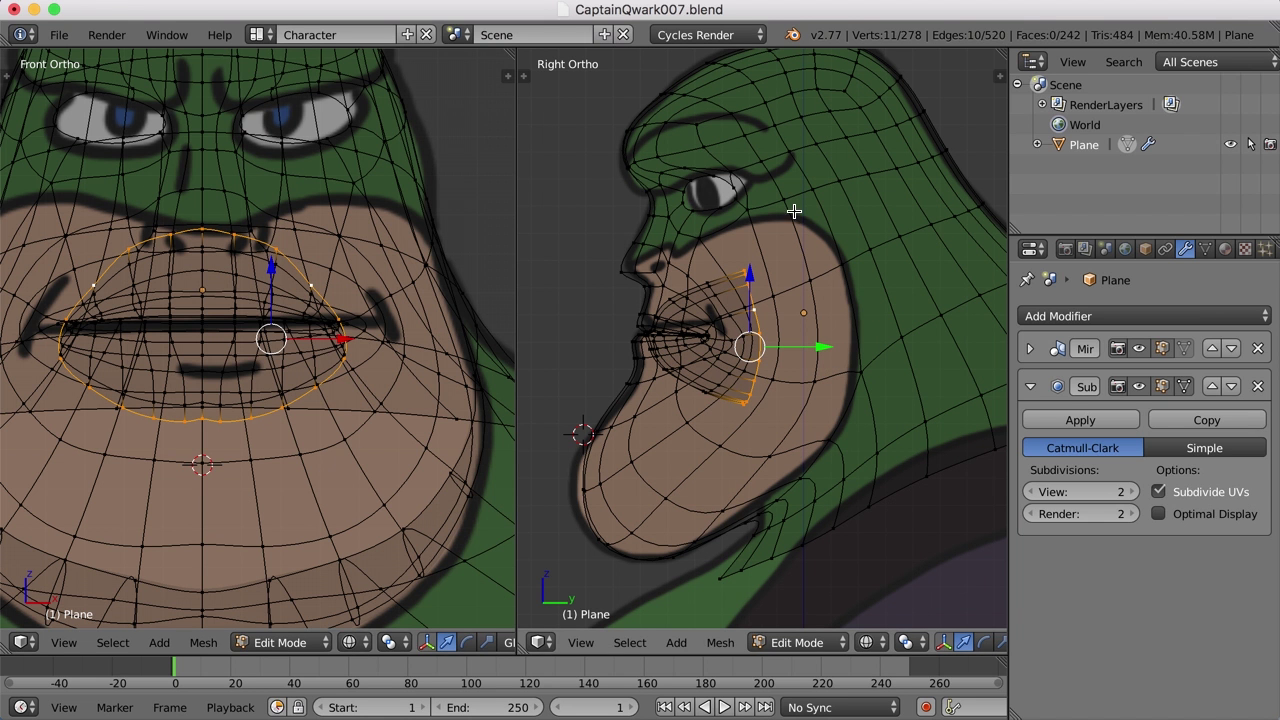
Step: Switch to the Default layout and frame the view on the mouth loop
click(258, 34)
click(287, 145)
key(KP_Decimal)
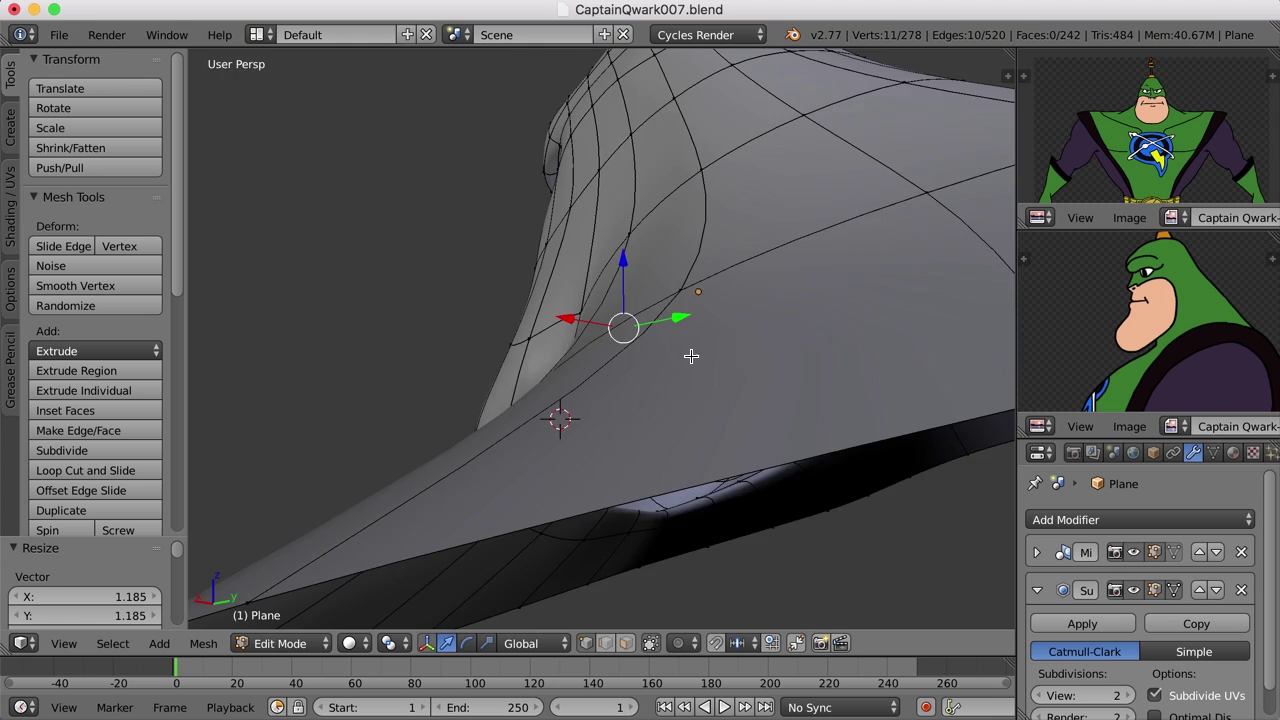
middle_drag(714, 333, 724, 284)
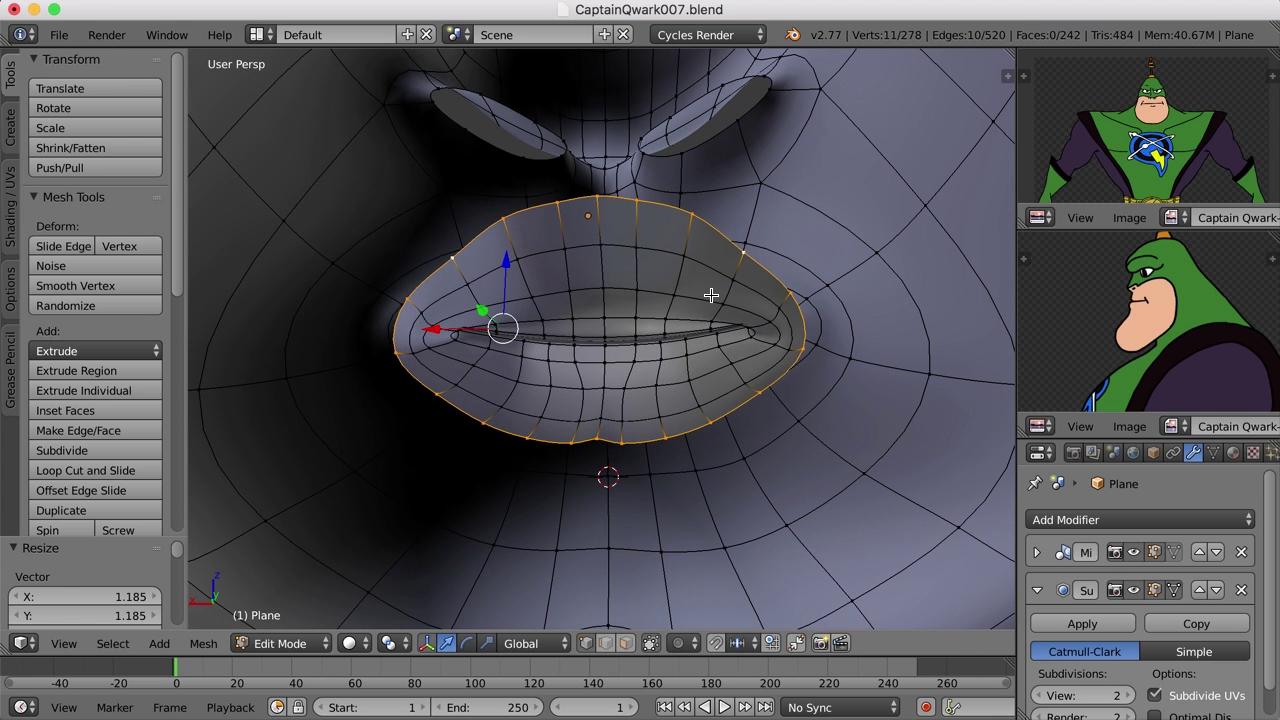
Step: Shift an upper-lip vertex 0.018 along X, reselect the outer lip loop, and view the whole head
key(g)
right_click(714, 277)
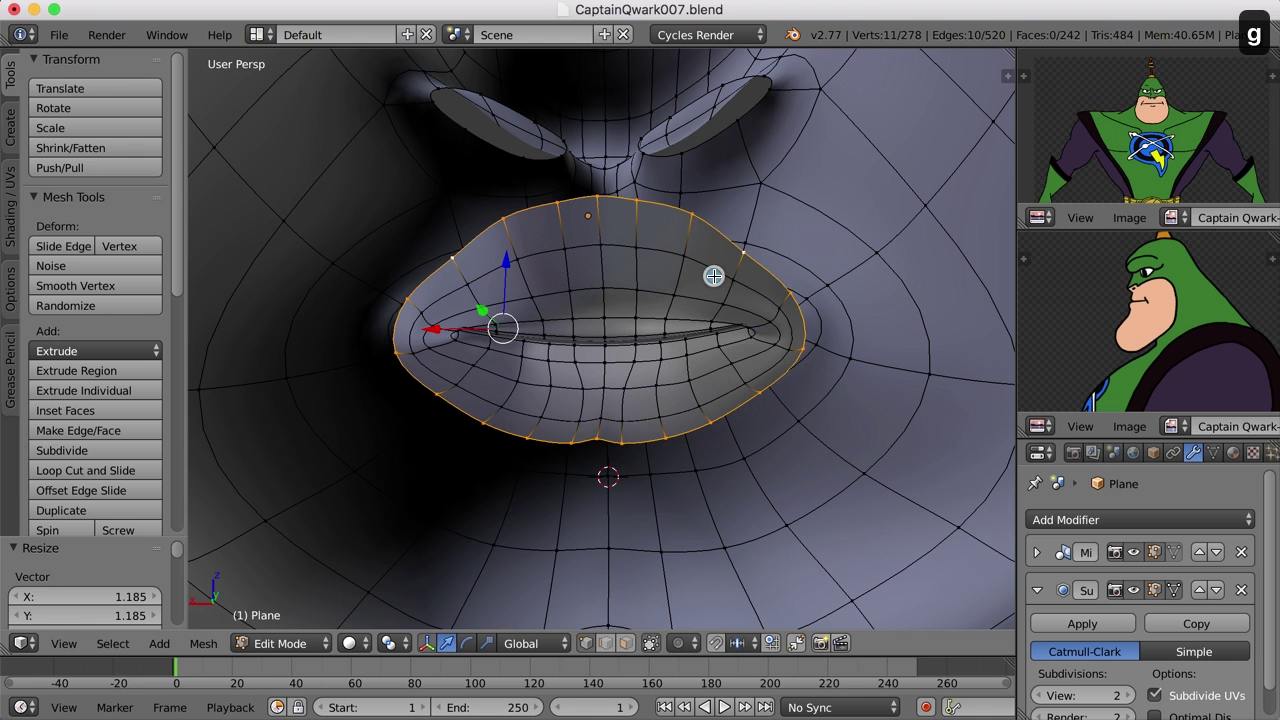
right_click(634, 200)
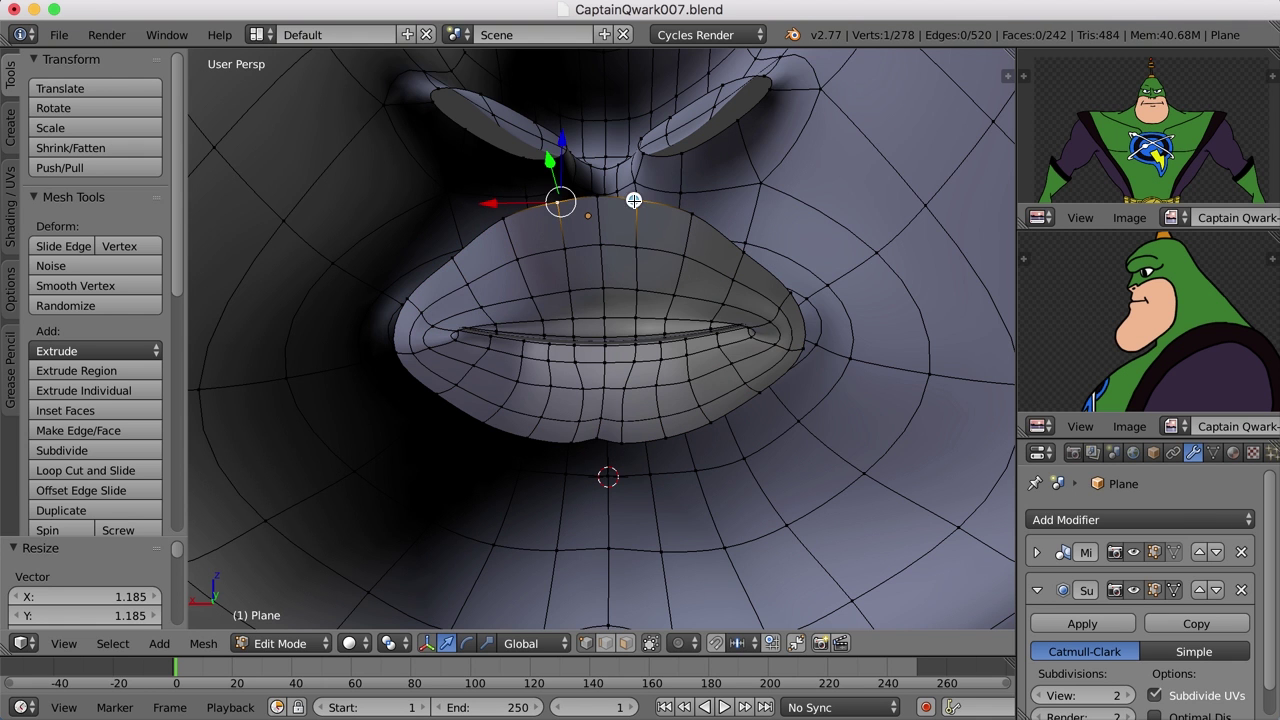
key(g)
click(743, 359)
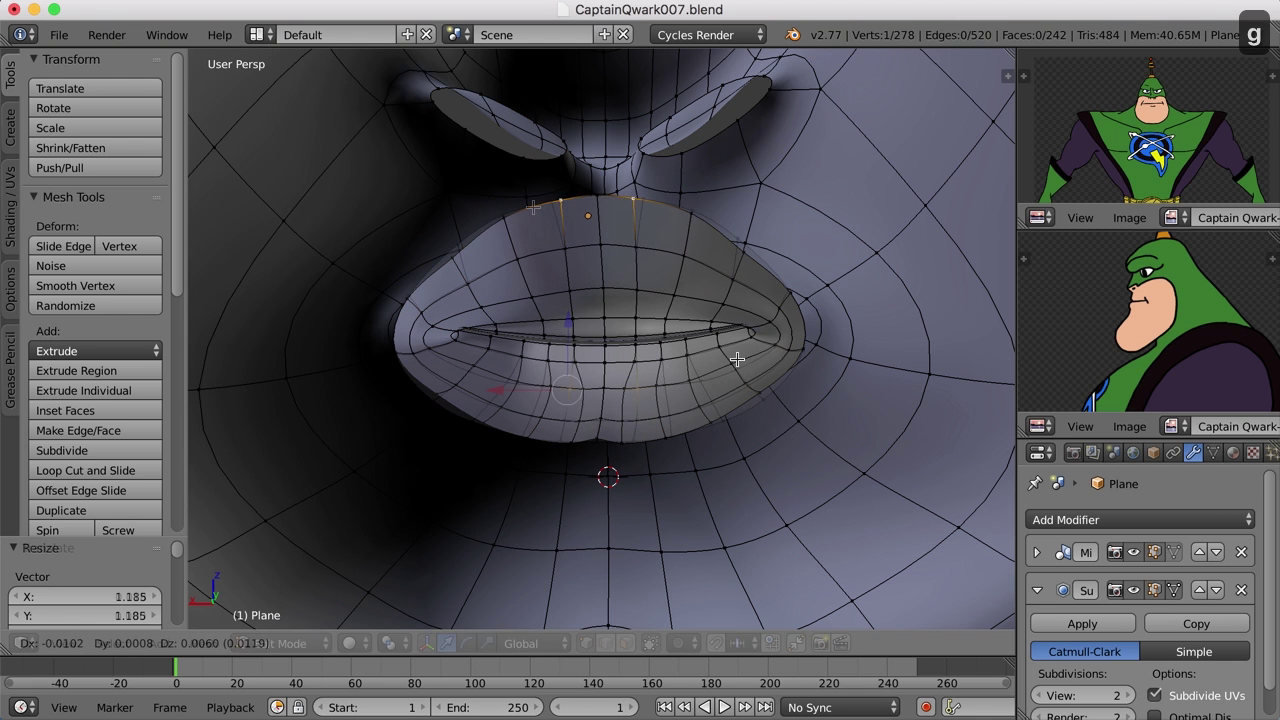
alt+right_click(790, 385)
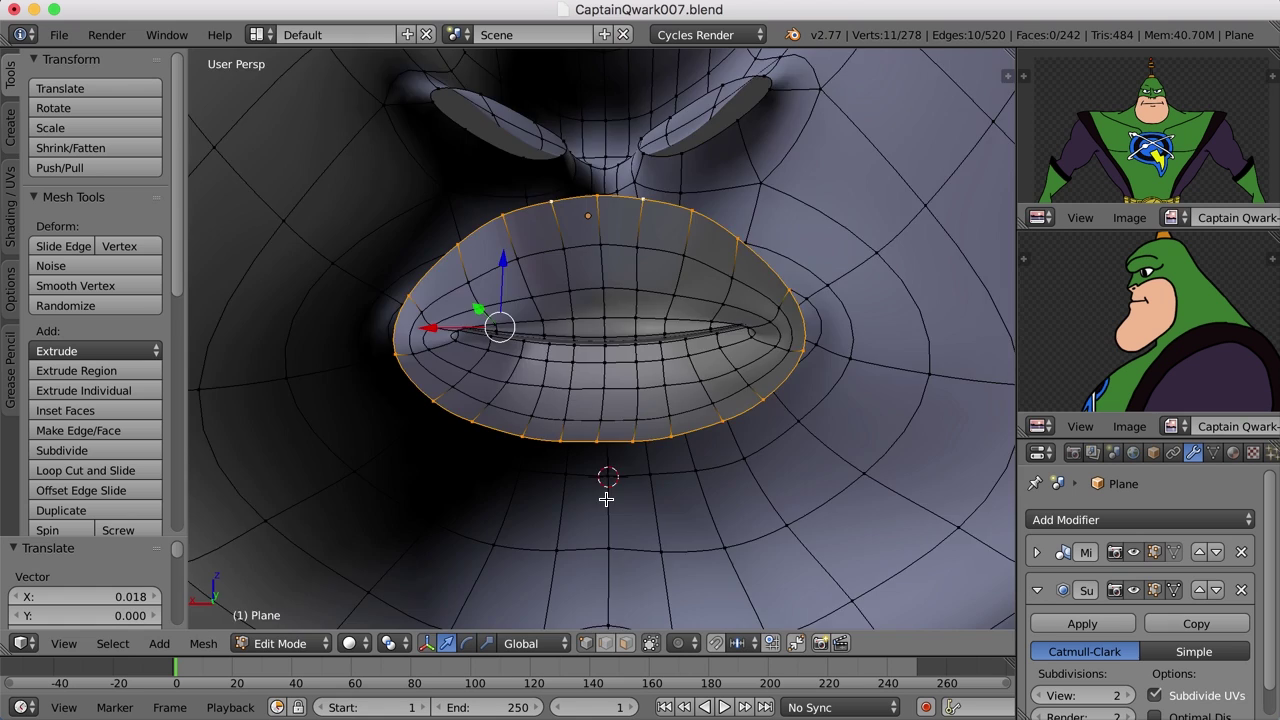
middle_drag(606, 498, 638, 505)
scroll(625, 486, up, 8)
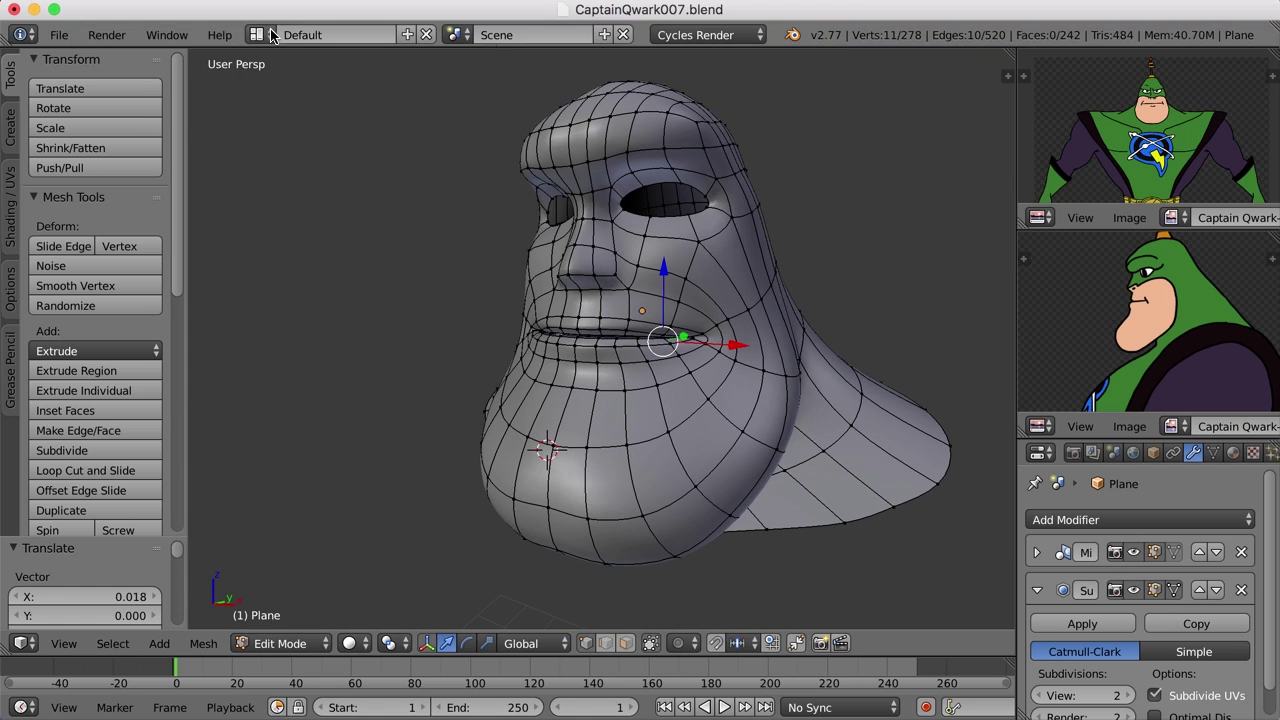
Step: Switch to the Character layout and zoom out so the head fills the front and right views
click(262, 34)
click(292, 102)
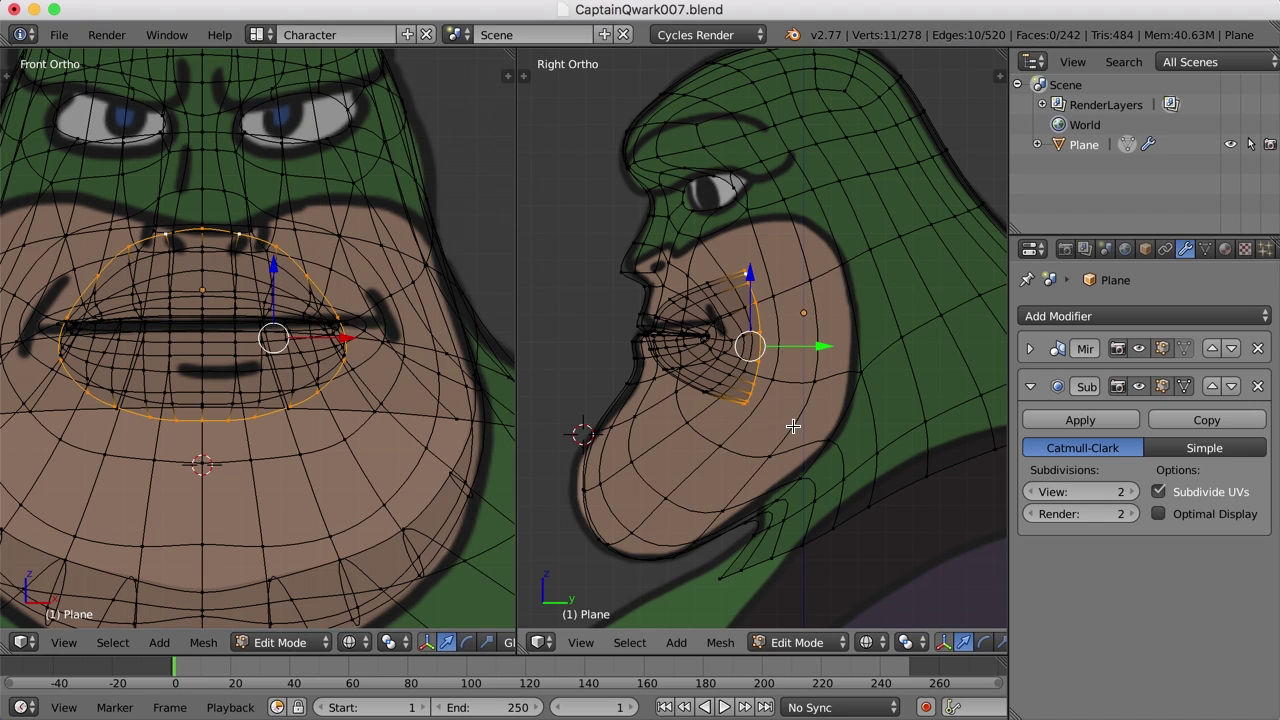
scroll(778, 400, down, 3)
scroll(300, 420, down, 4)
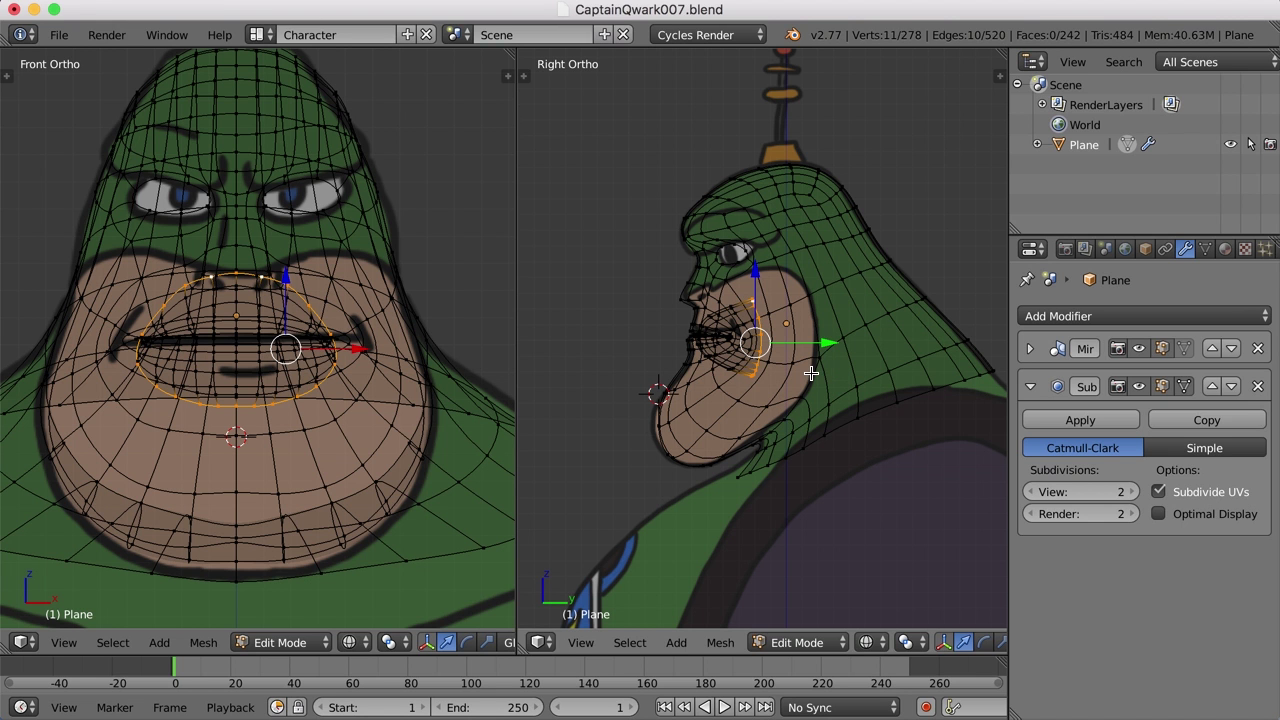
Step: Extrude the mouth loop inward, shrink it, and push it deeper into the head
key(e)
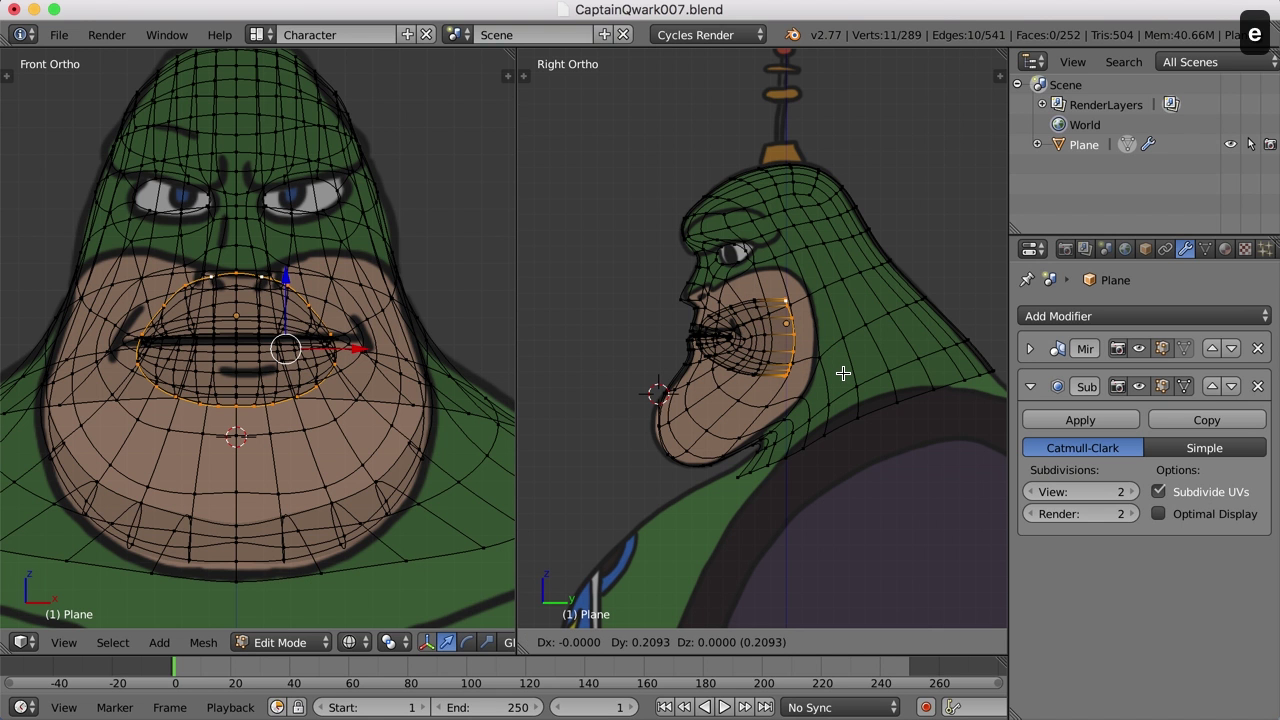
click(843, 373)
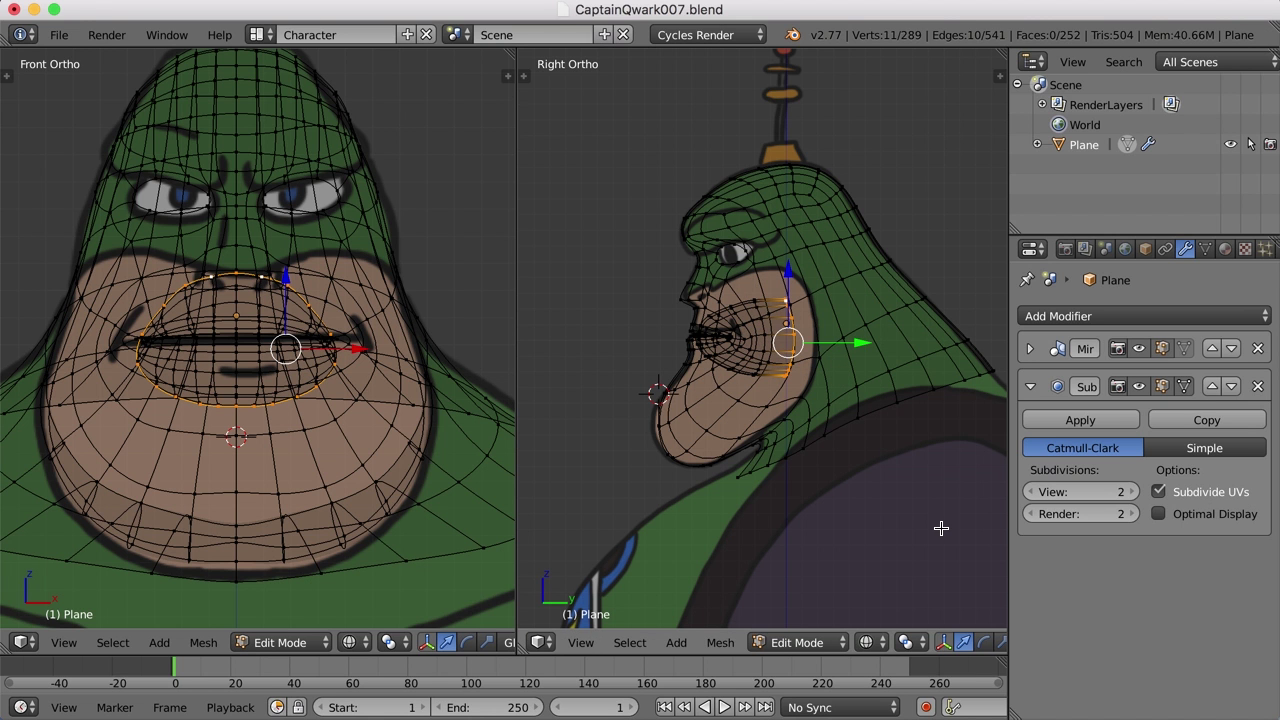
key(s)
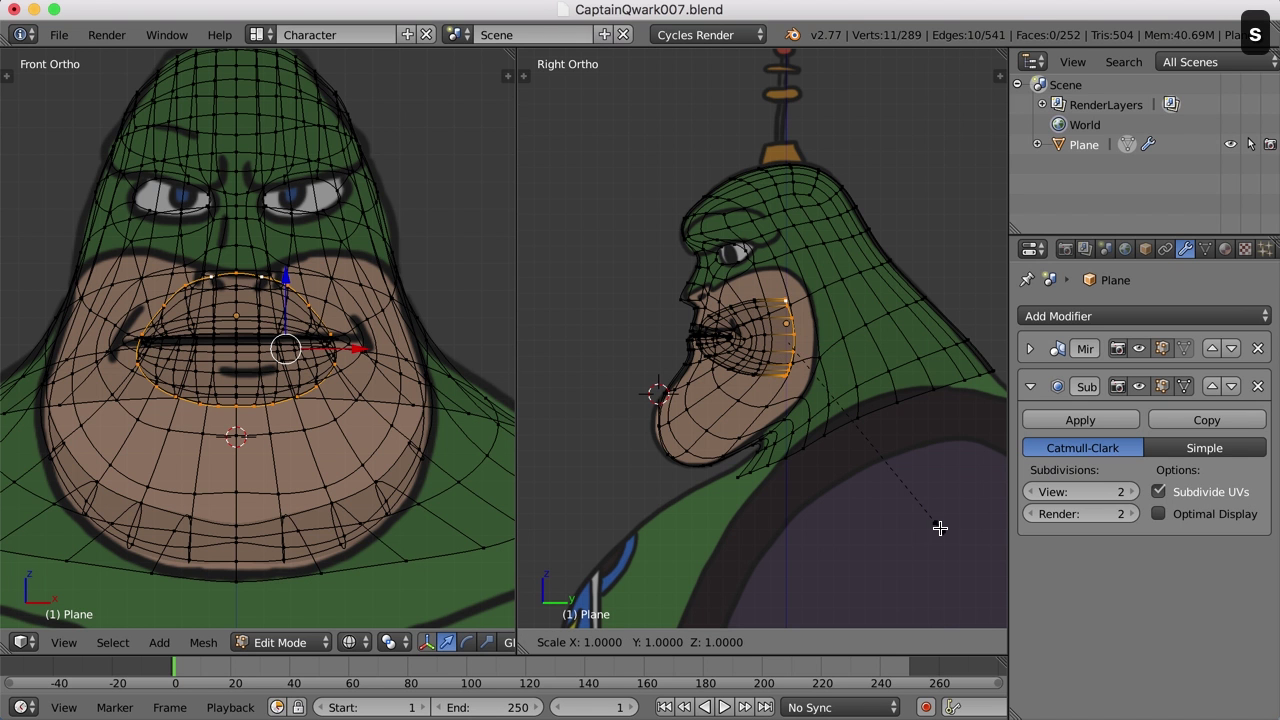
click(905, 512)
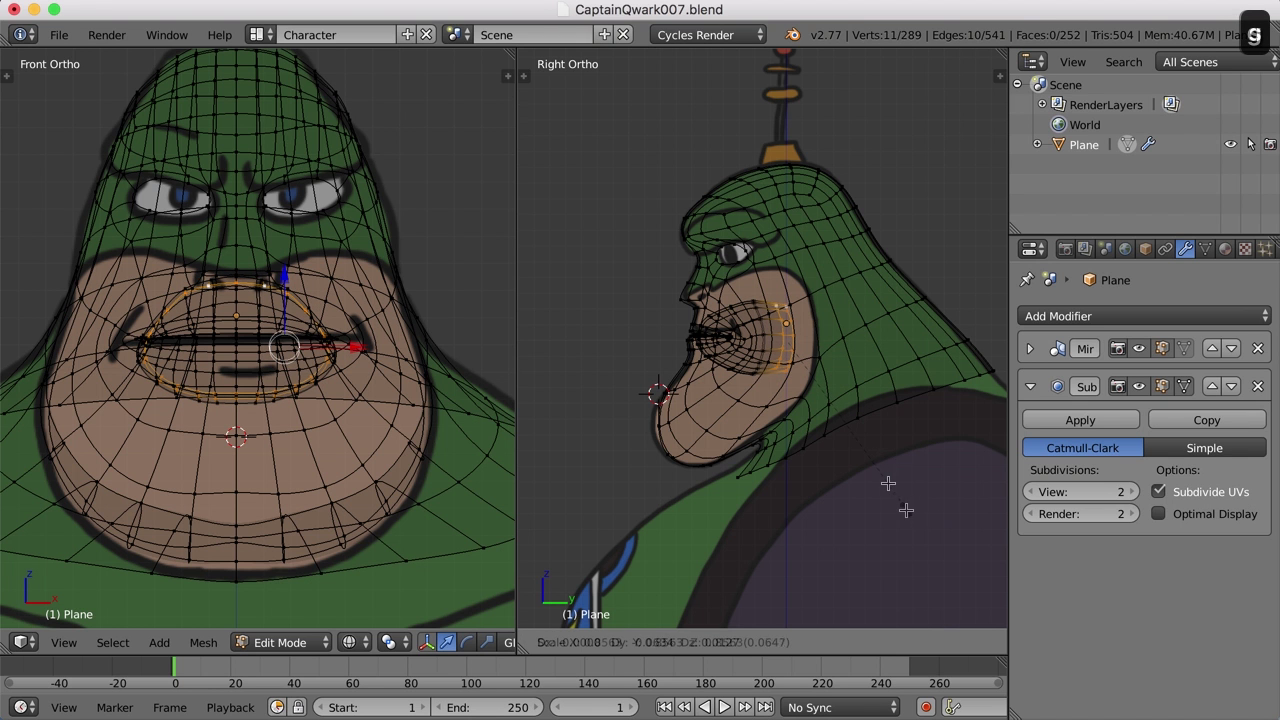
key(g)
click(888, 483)
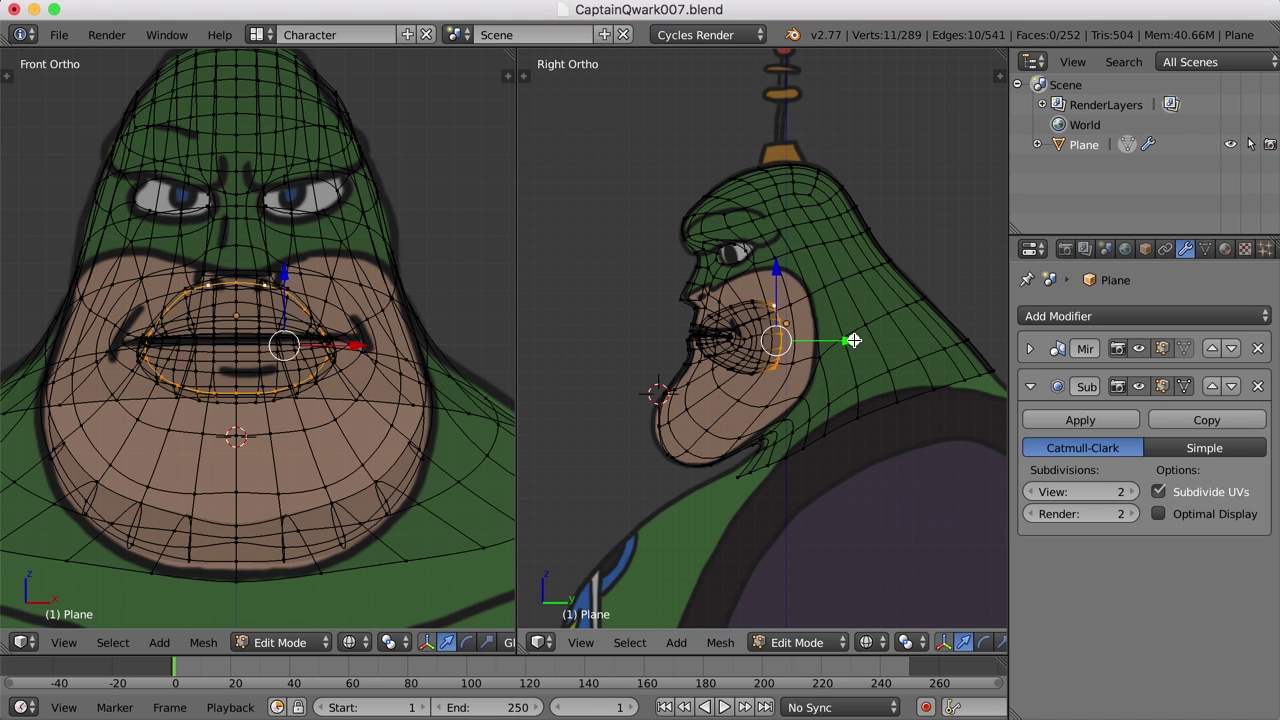
drag(853, 341, 858, 344)
scroll(850, 345, up, 2)
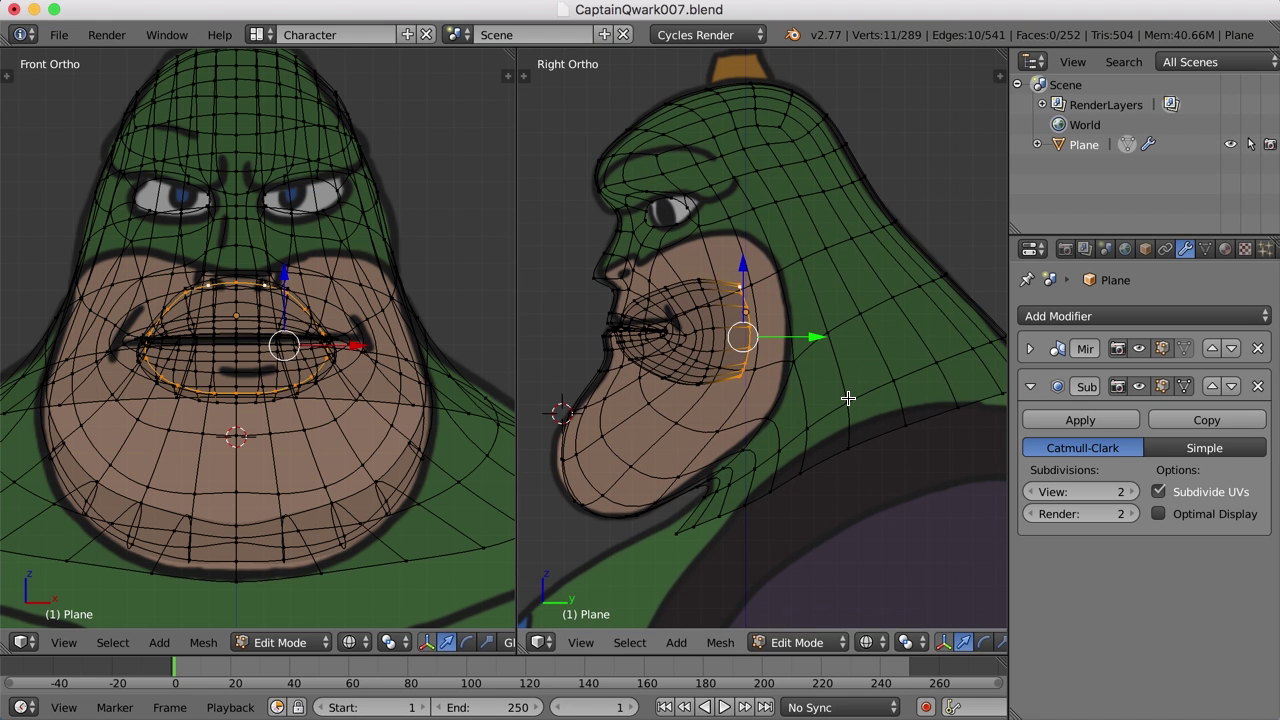
Step: Extrude a second, narrower inner mouth ring and begin tilting it
key(e)
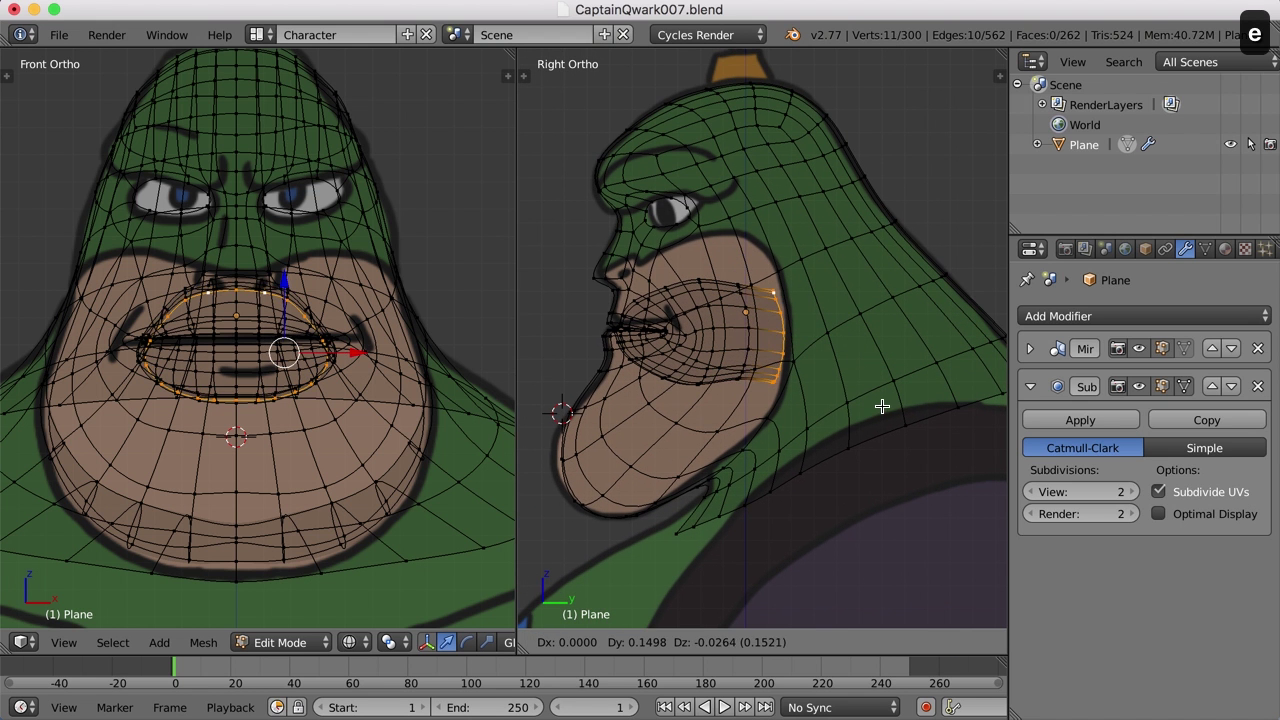
click(883, 408)
key(s)
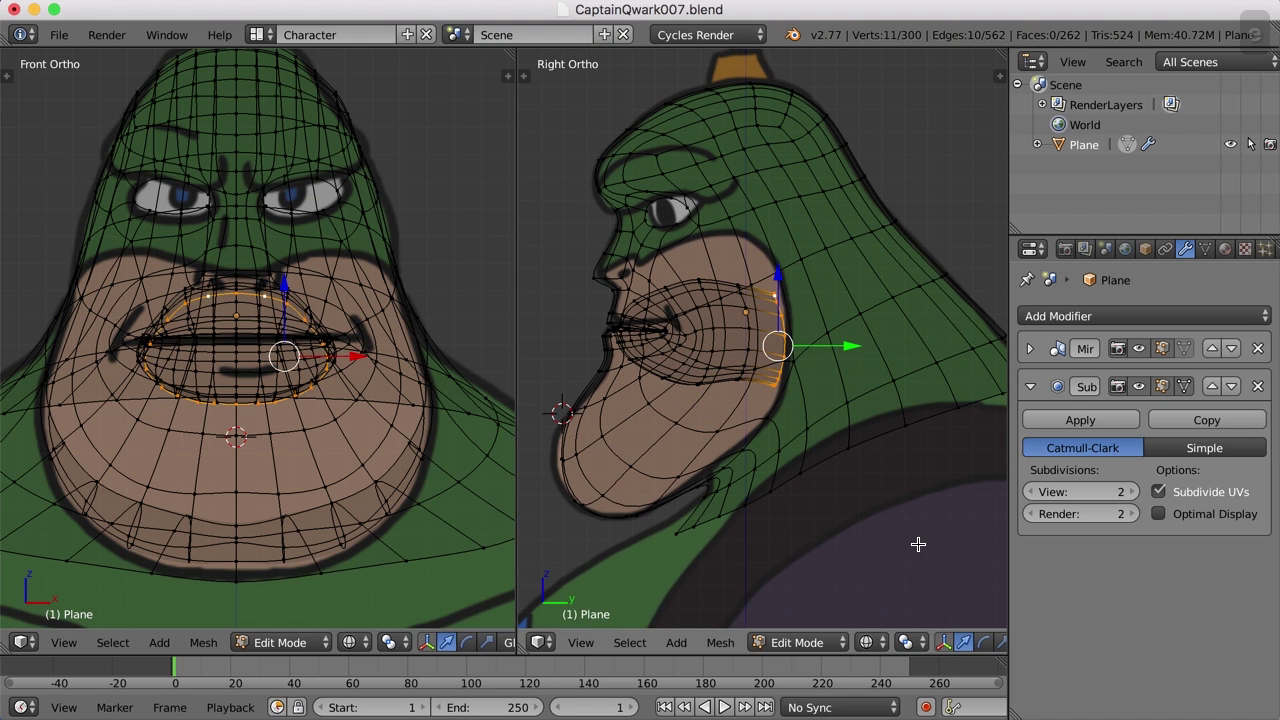
click(870, 477)
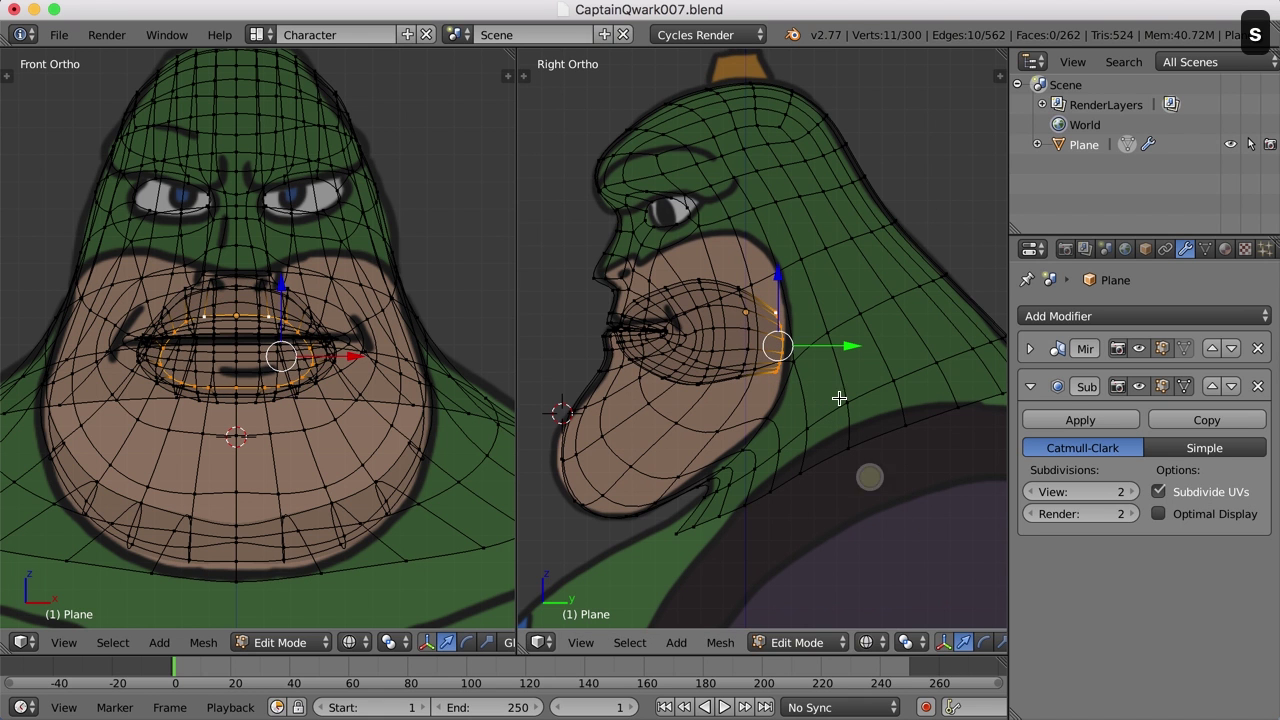
key(r)
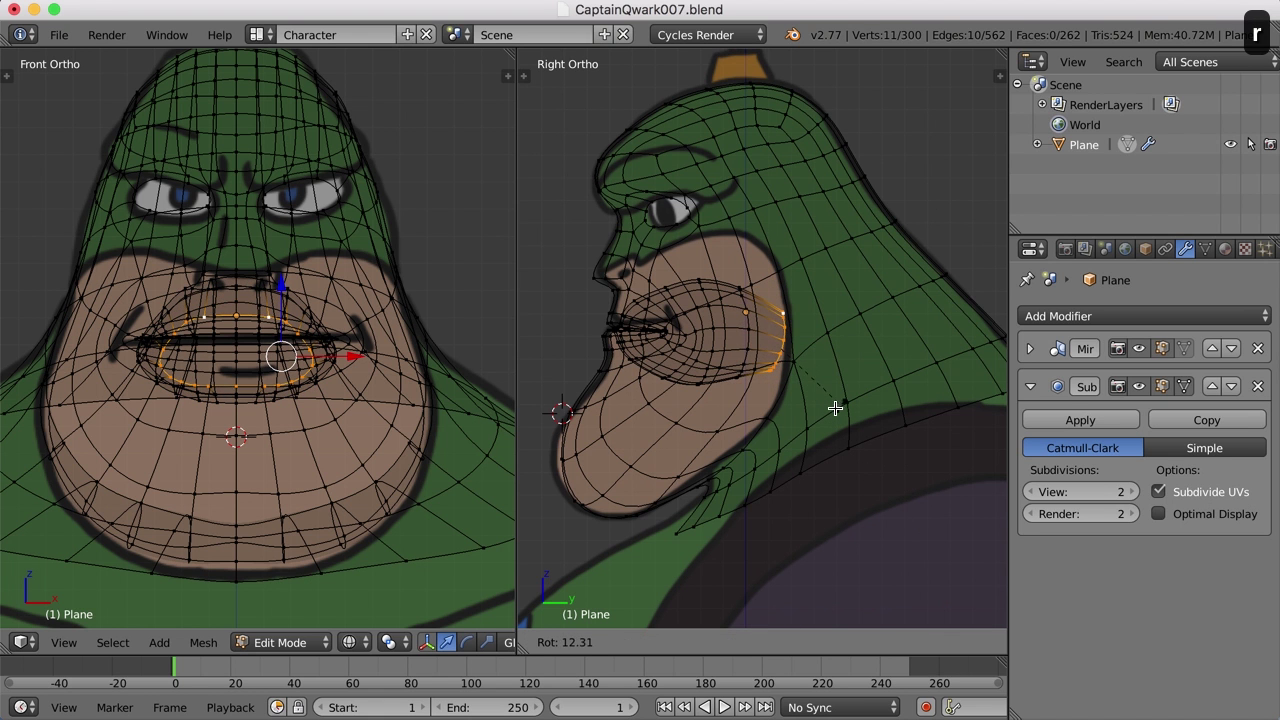
Step: Extrude the back of the mouth sack, moving it back, tilting it down and shrinking it
click(831, 410)
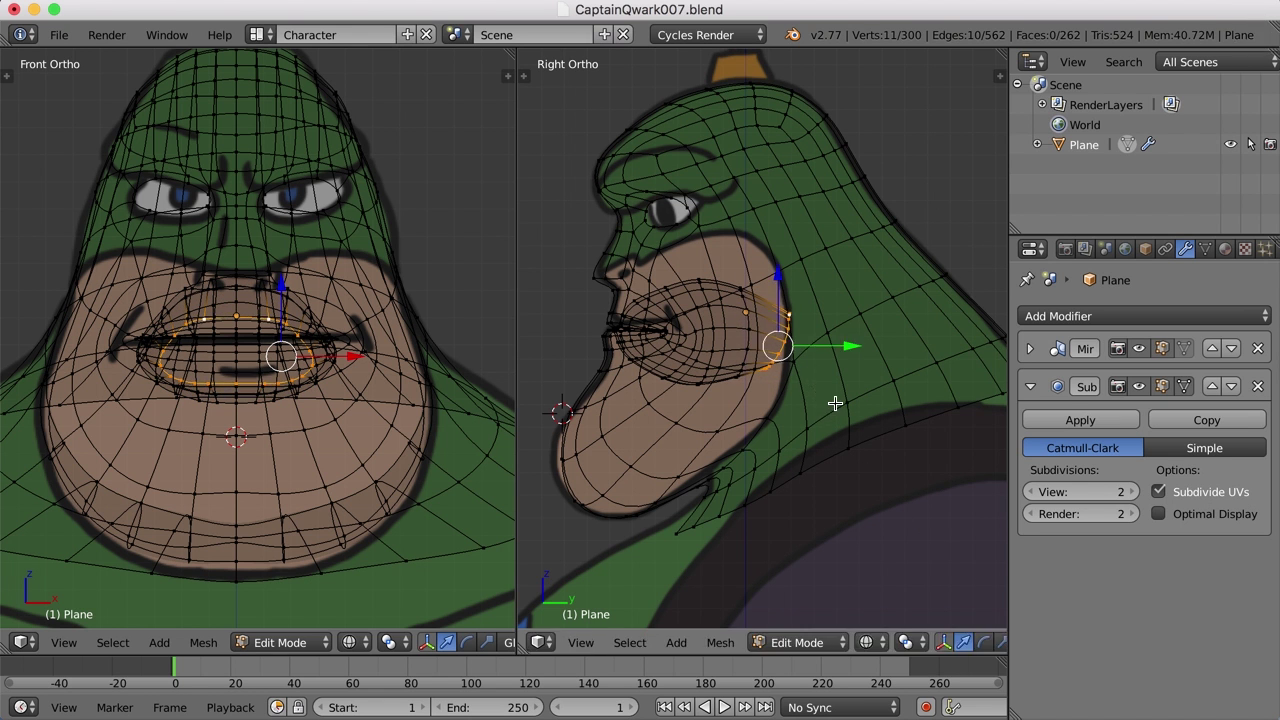
key(e)
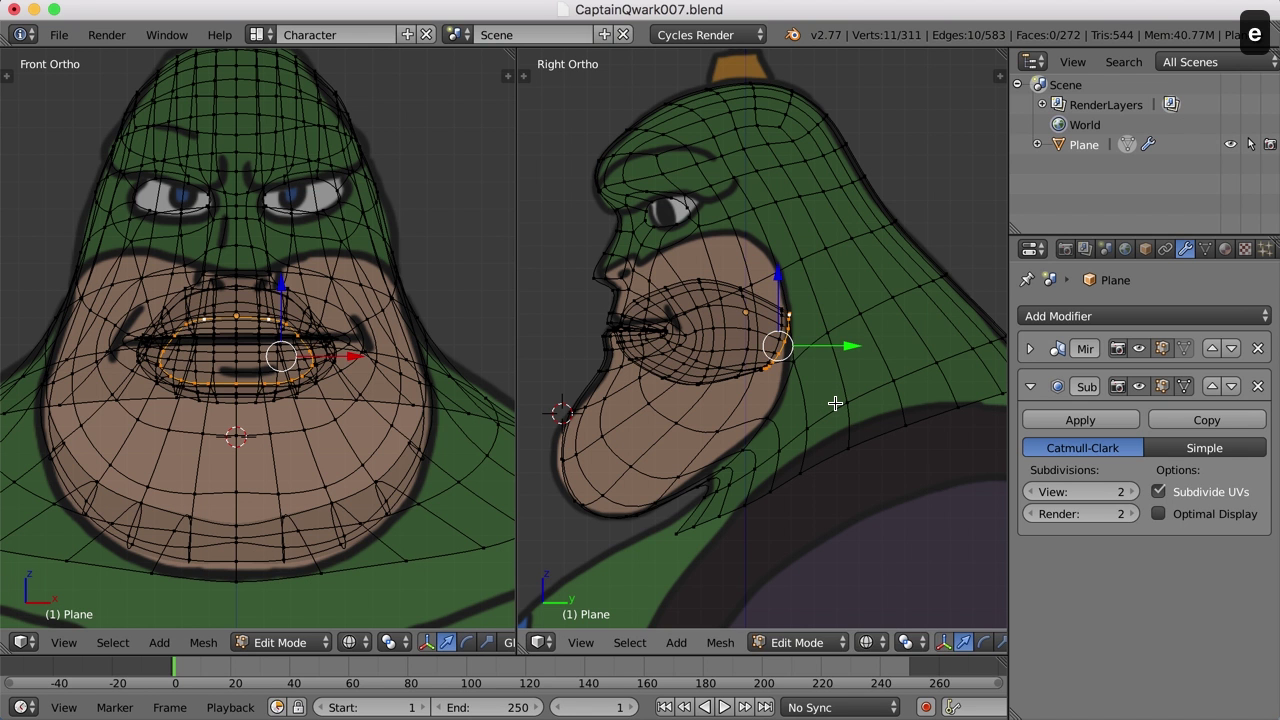
key(g)
click(874, 426)
key(r)
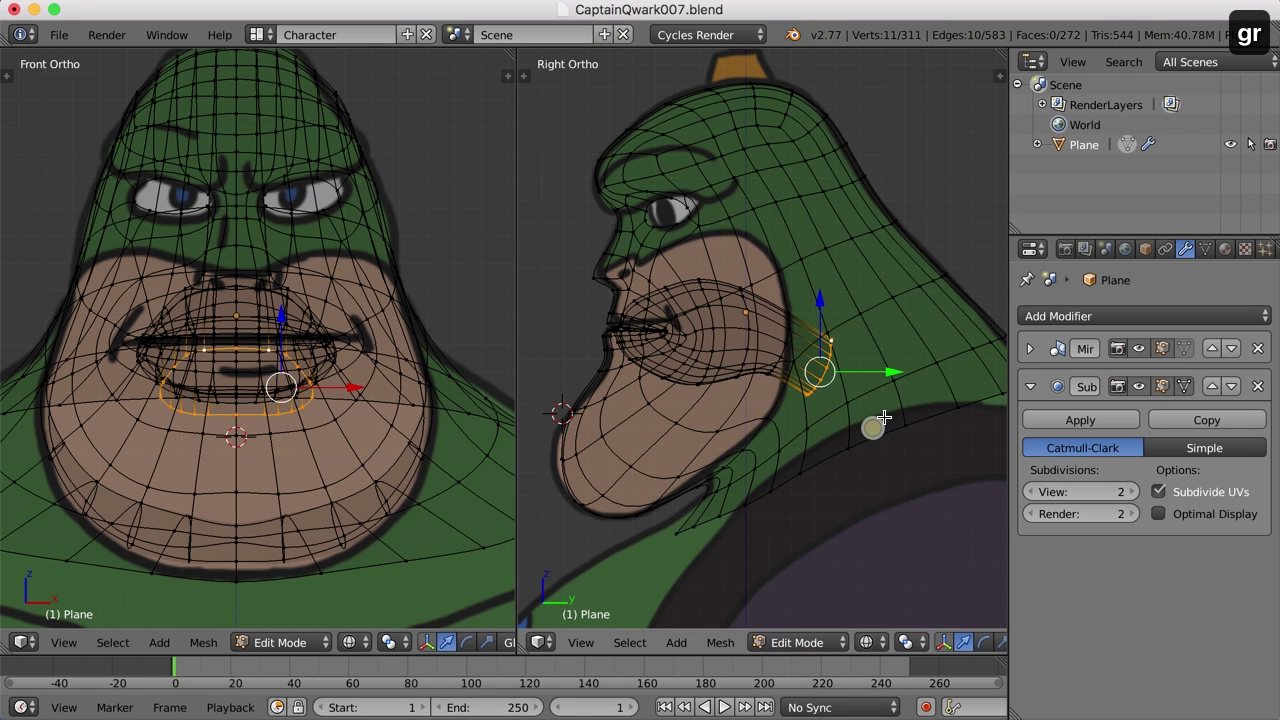
click(839, 441)
key(s)
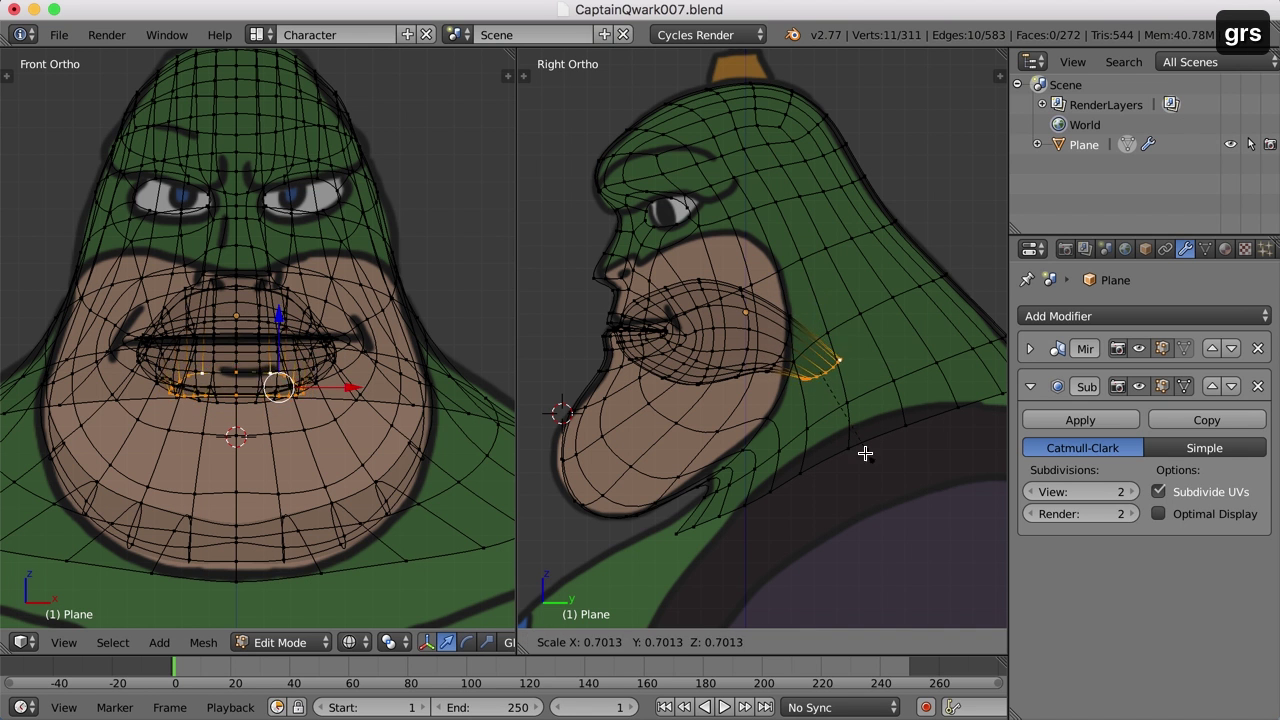
click(860, 444)
key(g)
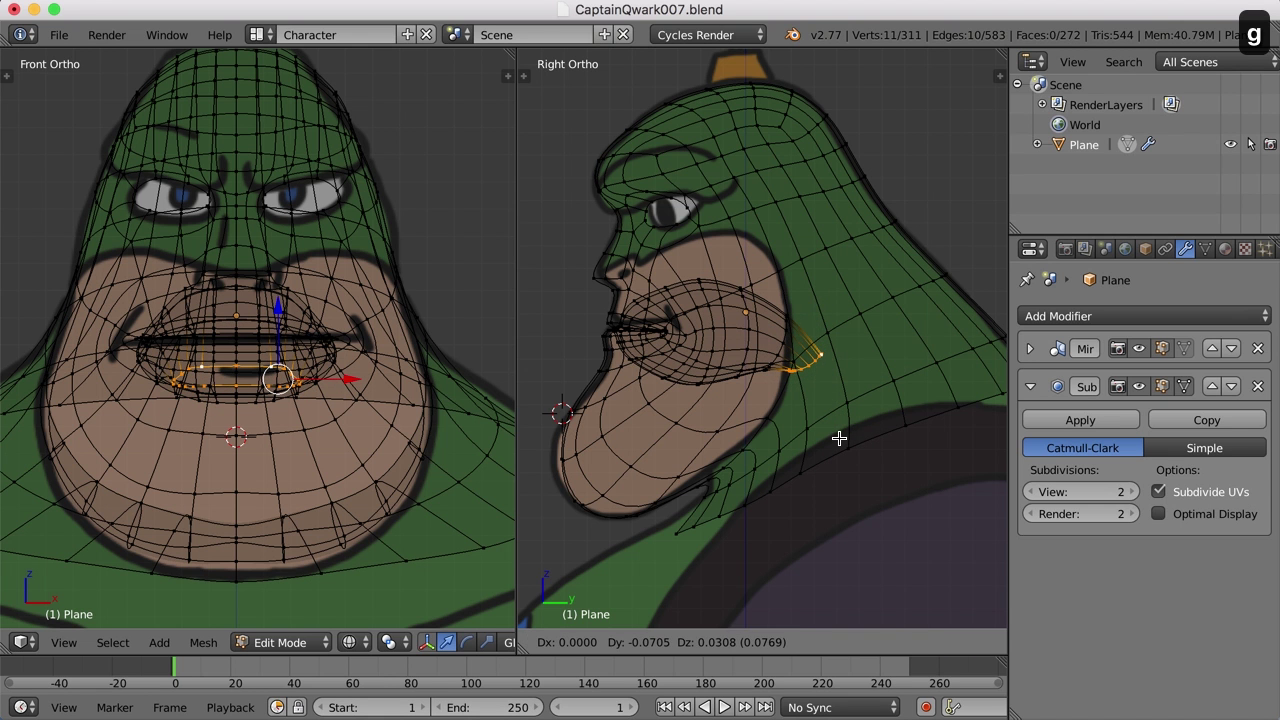
click(839, 438)
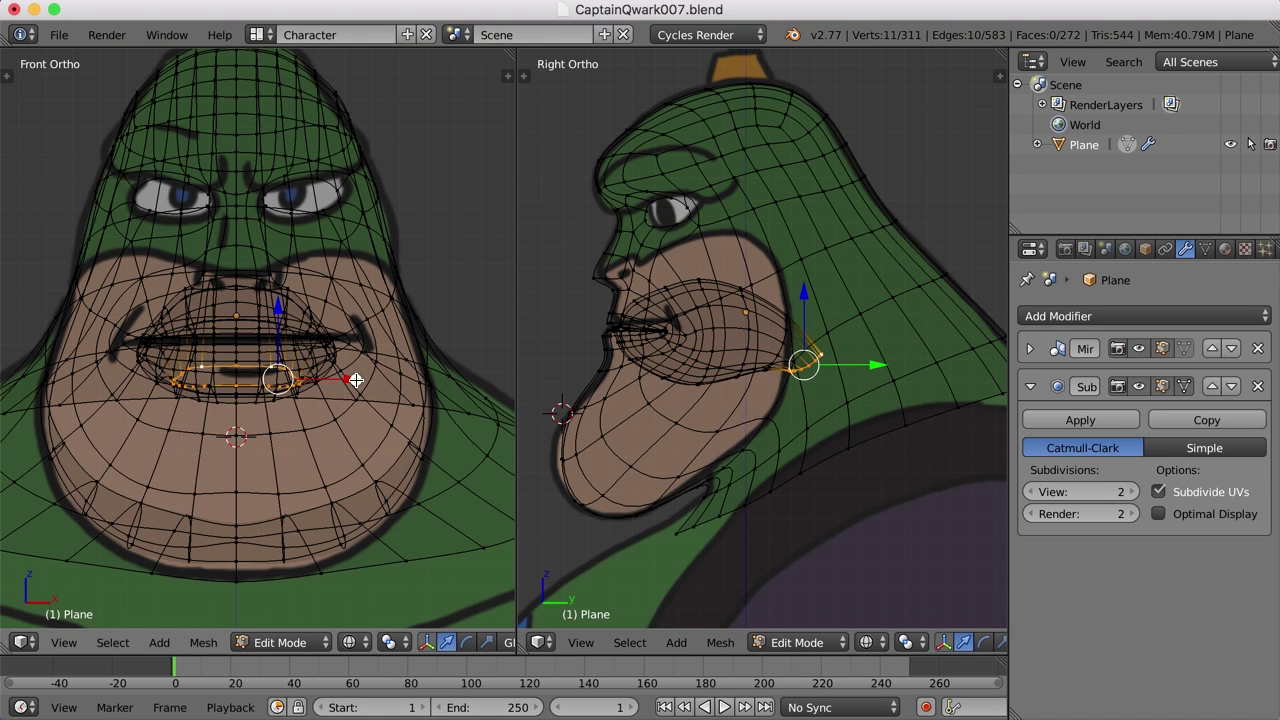
drag(356, 380, 331, 378)
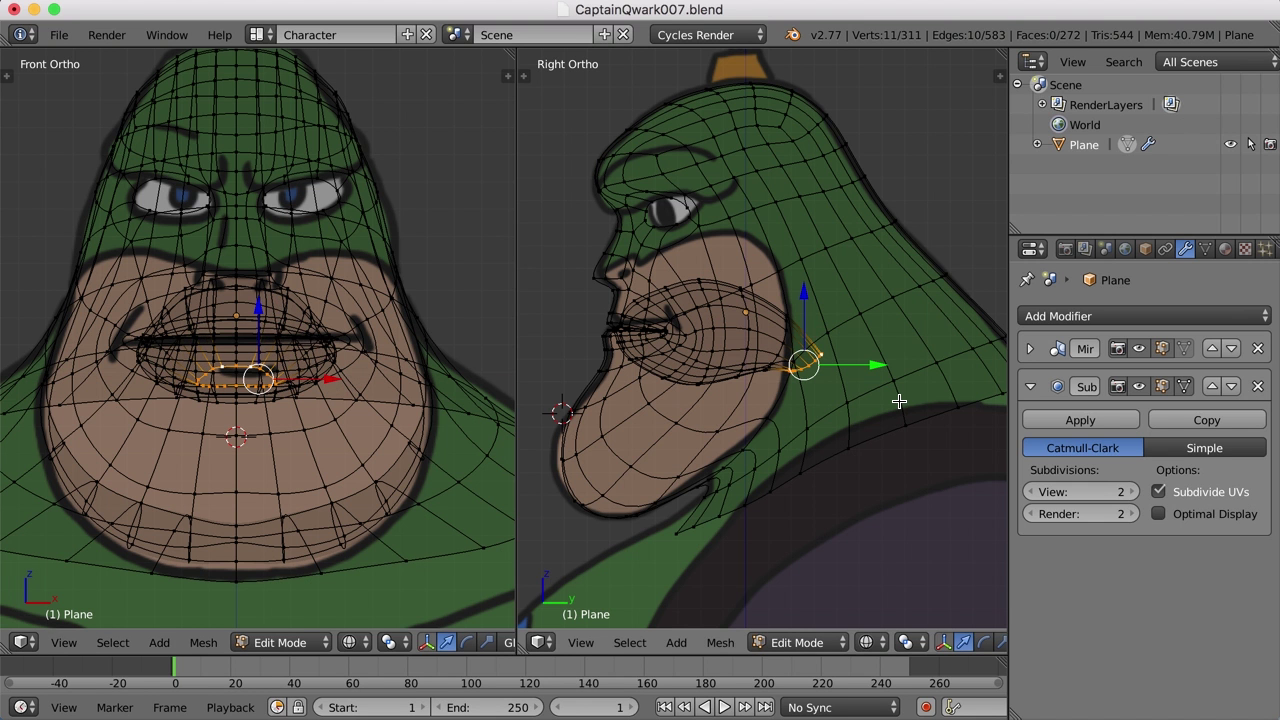
Step: Extrude the back loop downward twice, bending it into a throat tube
key(e)
click(917, 443)
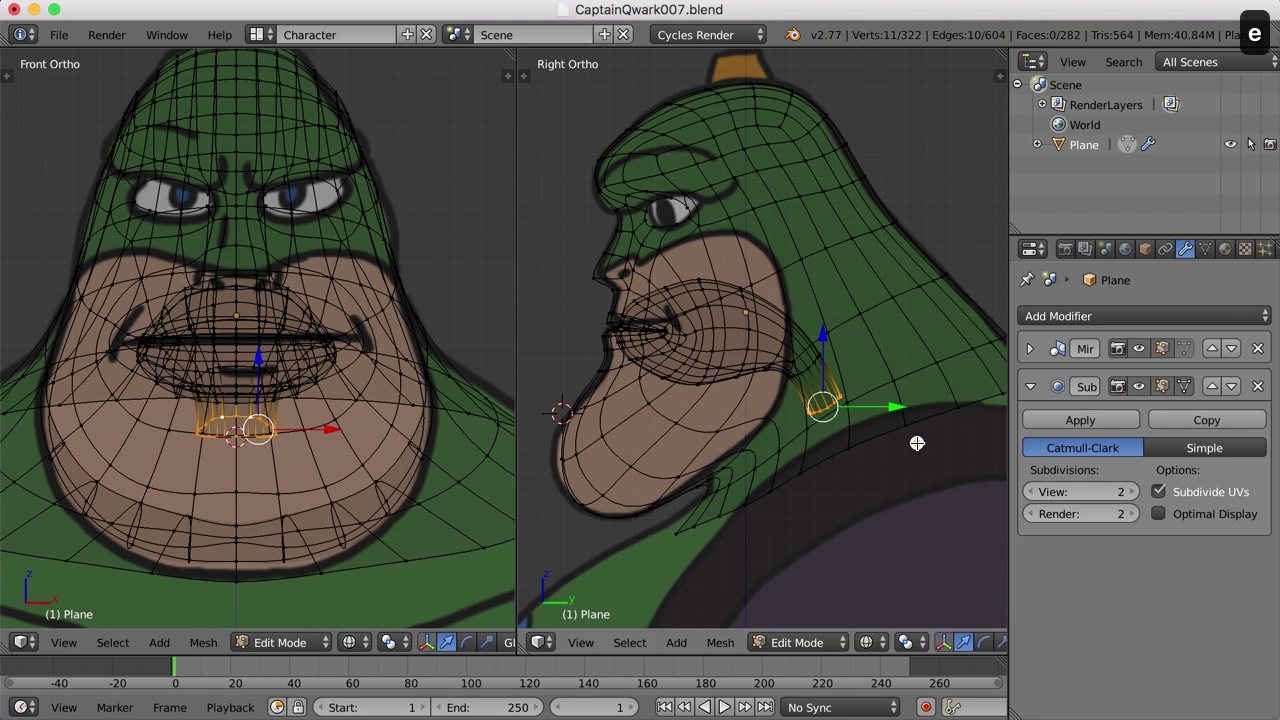
key(r)
click(893, 463)
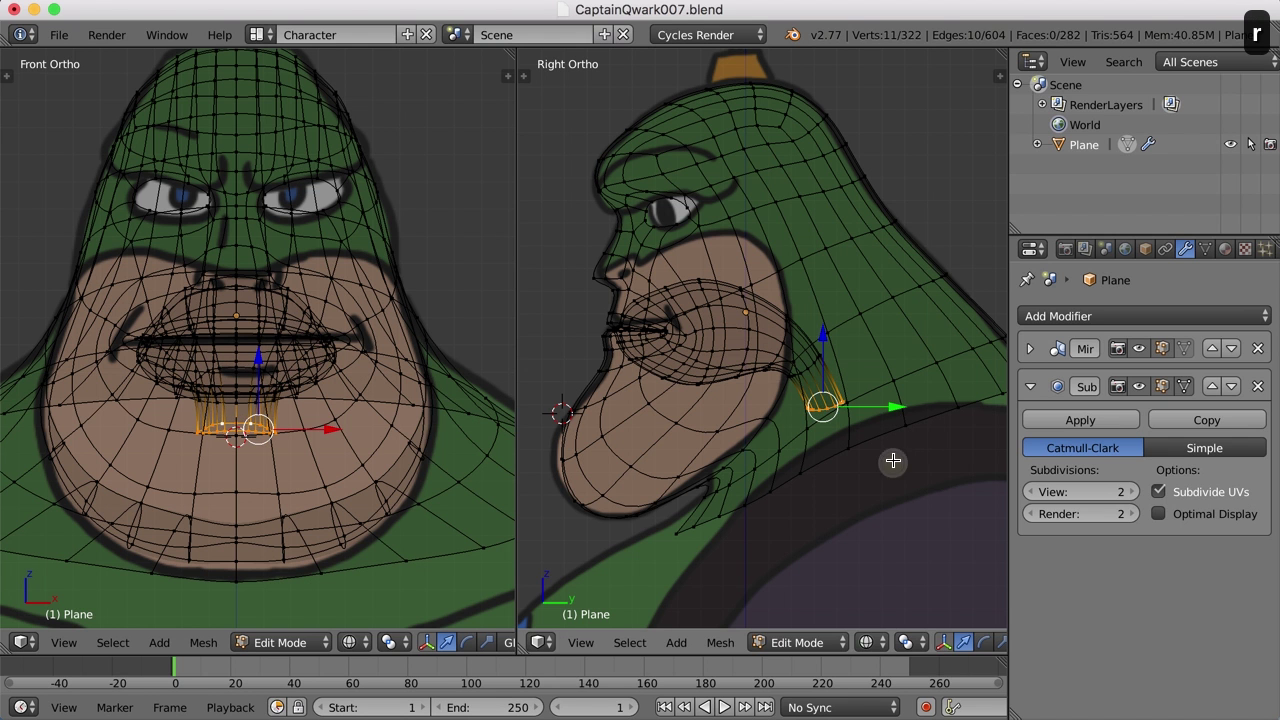
key(e)
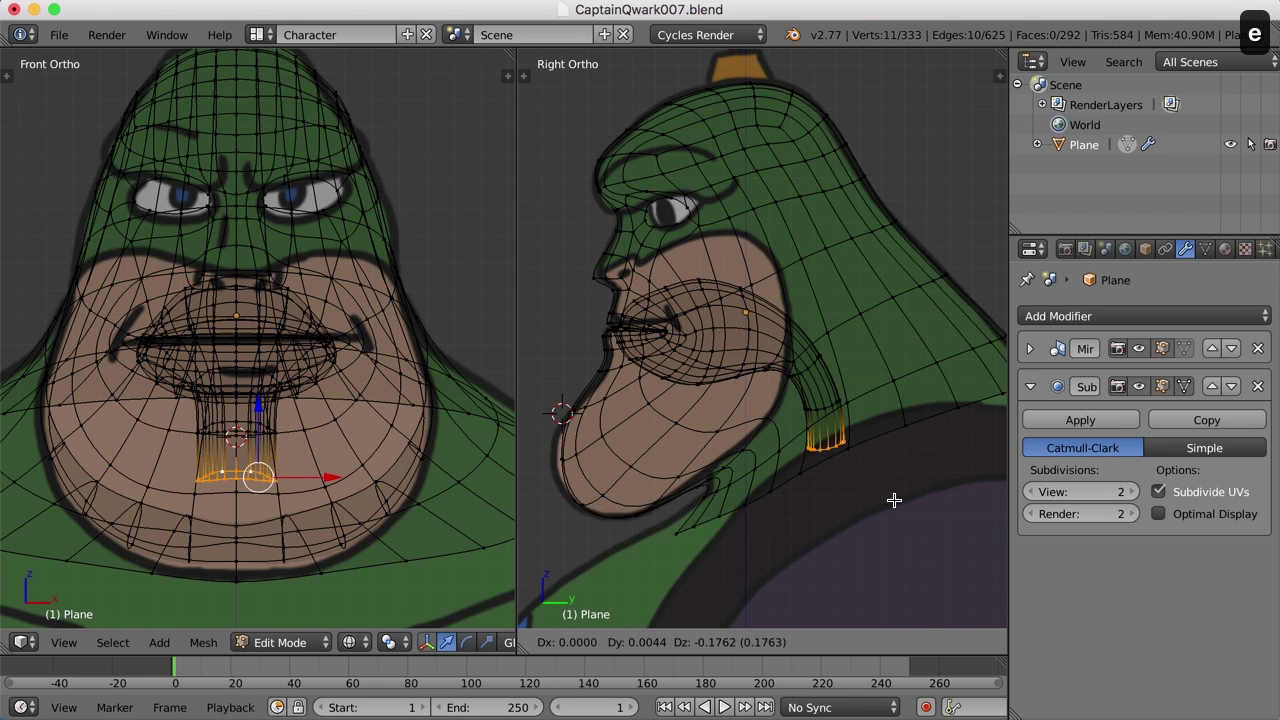
click(894, 500)
Step: Deselect the mesh and toggle the side view's shading to see the inner mouth
key(a)
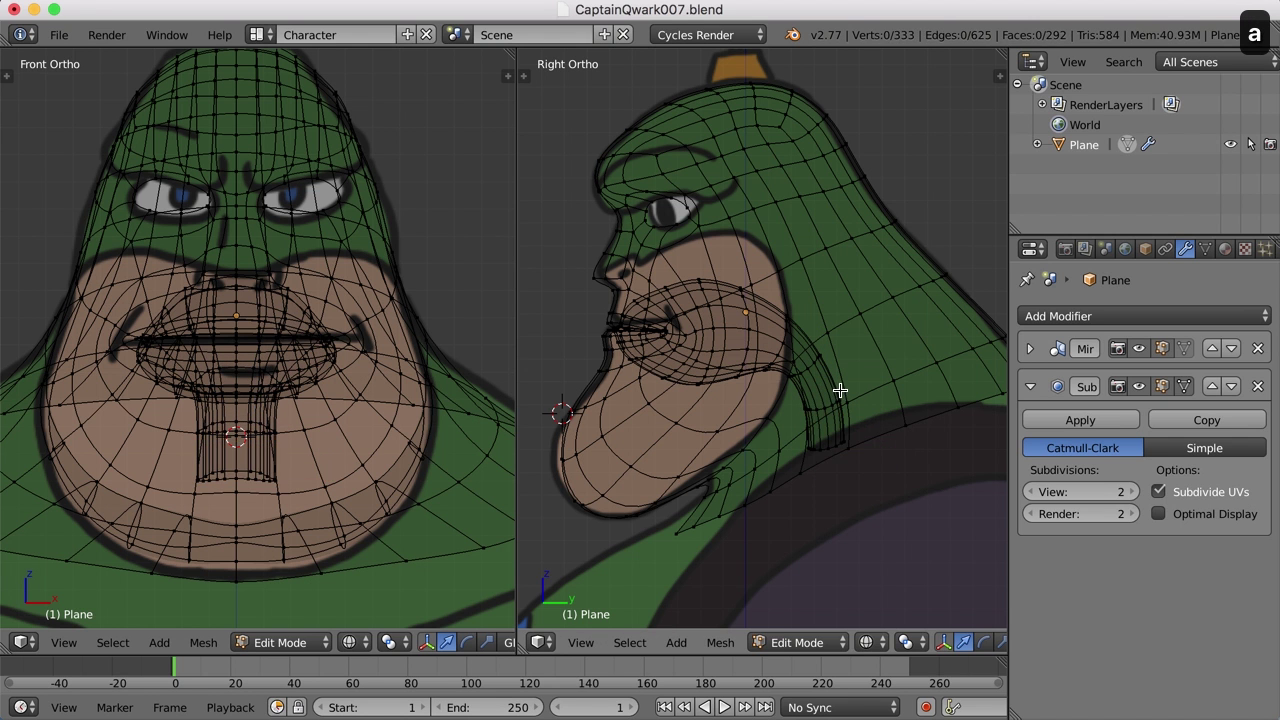
shift+scroll(835, 380, up, 2)
middle_drag(829, 371, 896, 375)
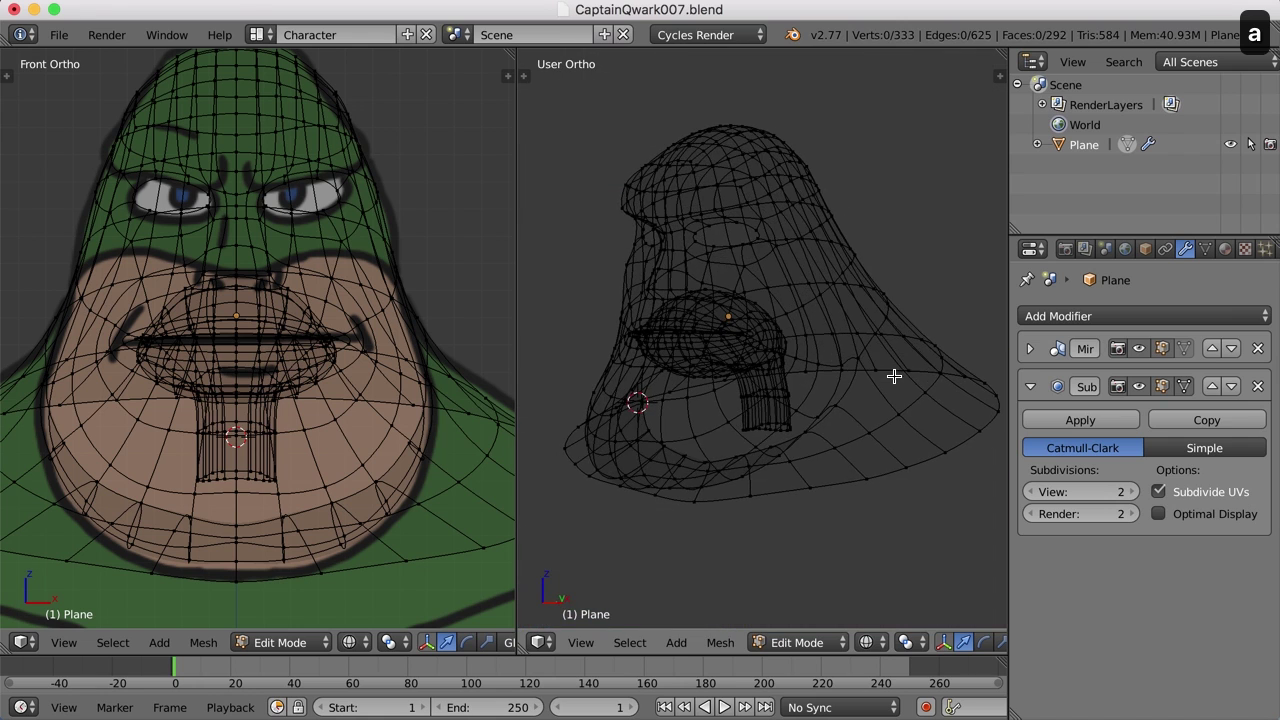
key(z)
Step: Switch back to the Default layout and inspect the mouth opening leading into the throat
click(256, 34)
click(310, 150)
middle_drag(535, 452, 586, 443)
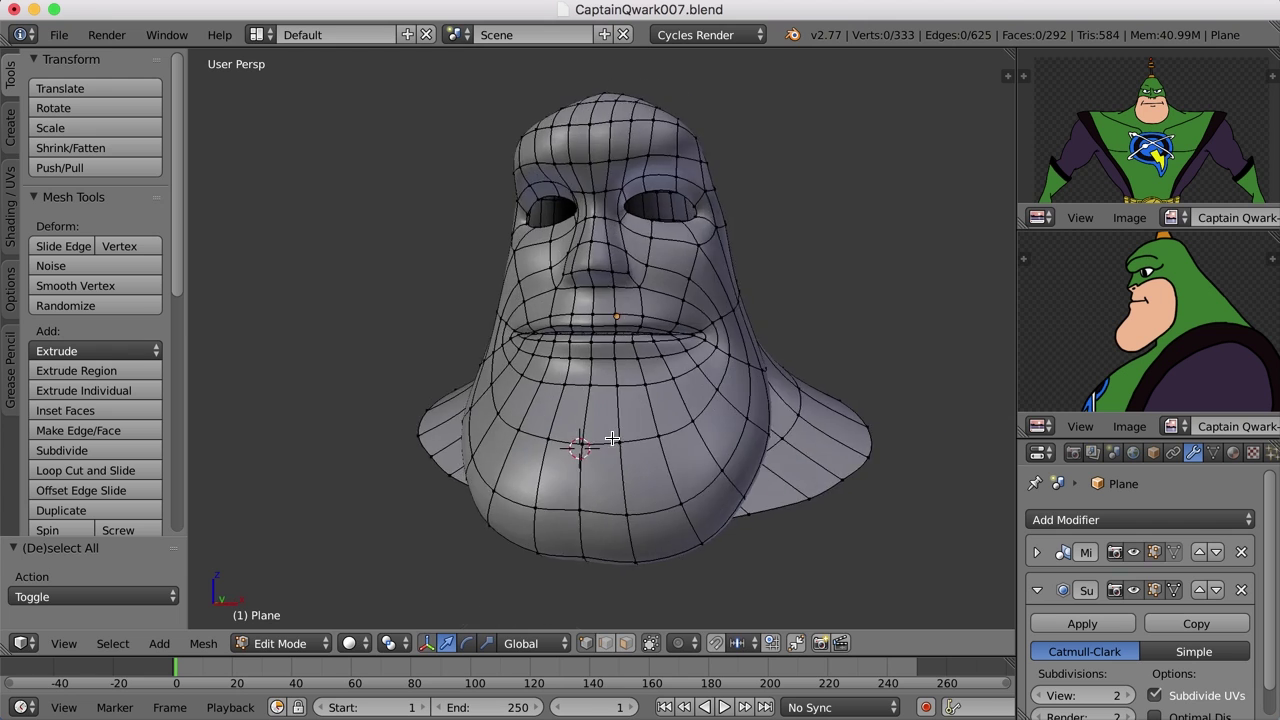
scroll(691, 400, up, 8)
scroll(696, 401, up, 4)
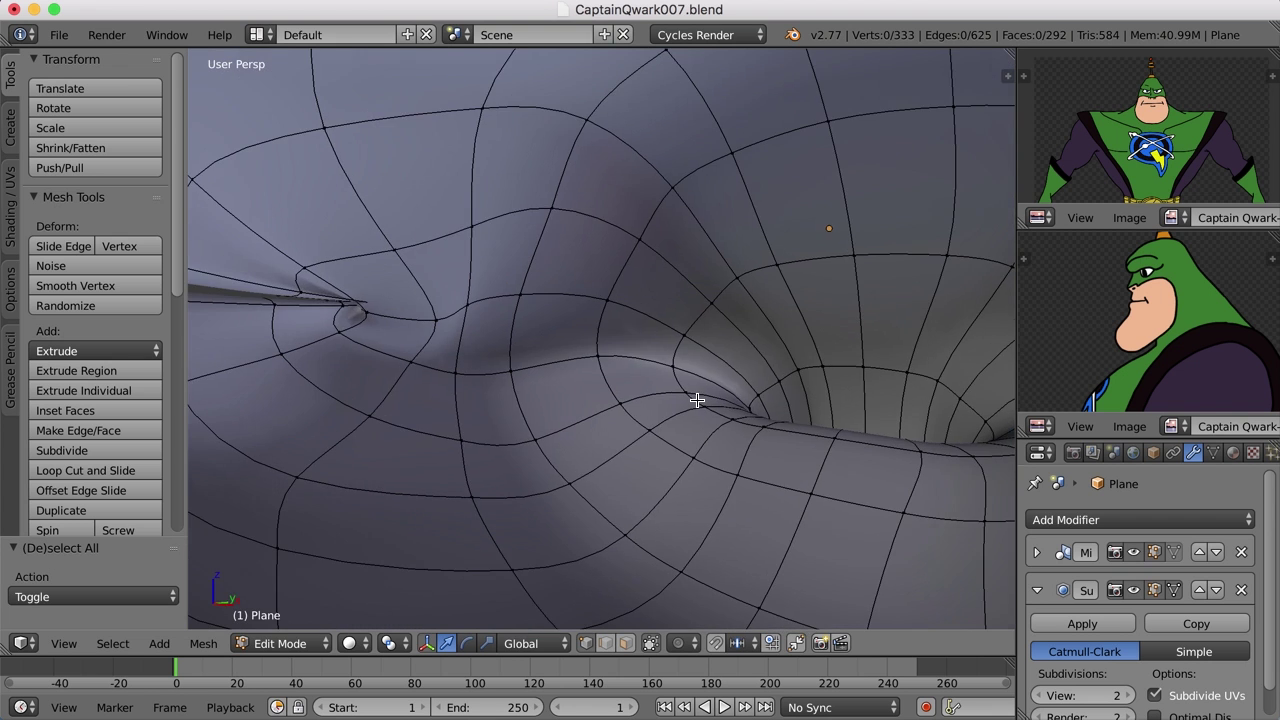
middle_drag(694, 397, 719, 403)
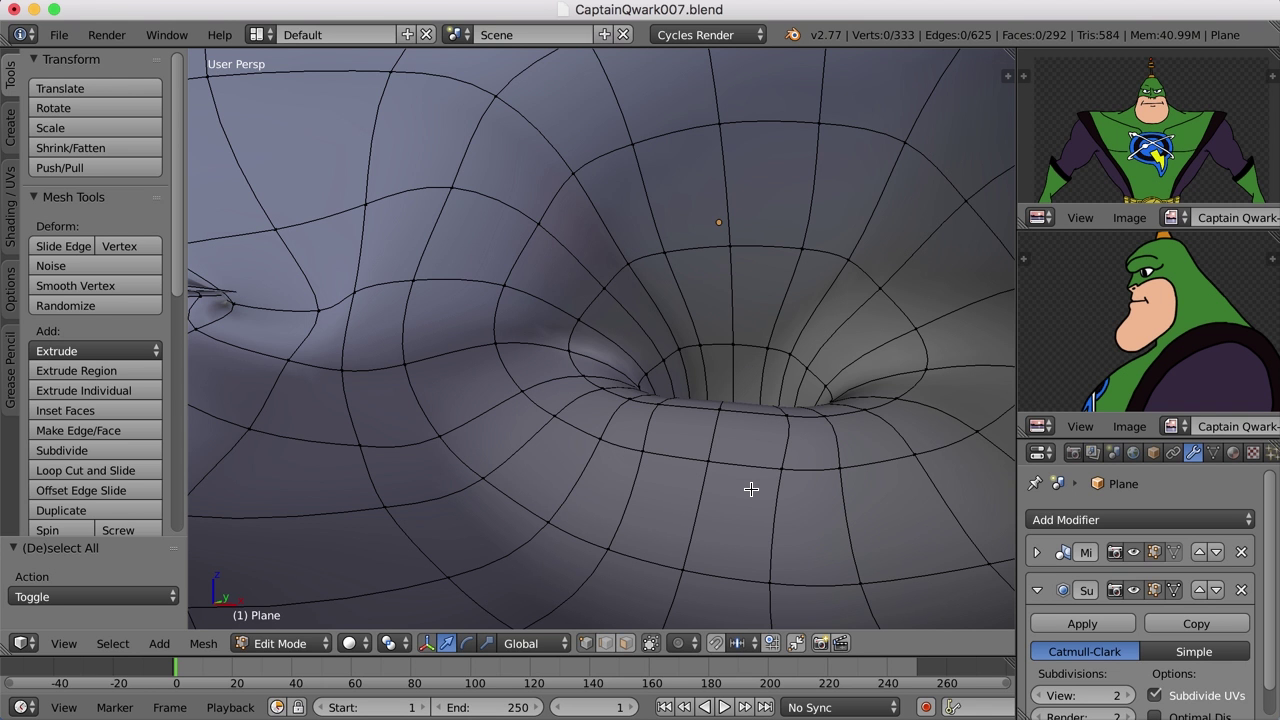
scroll(751, 480, down, 10)
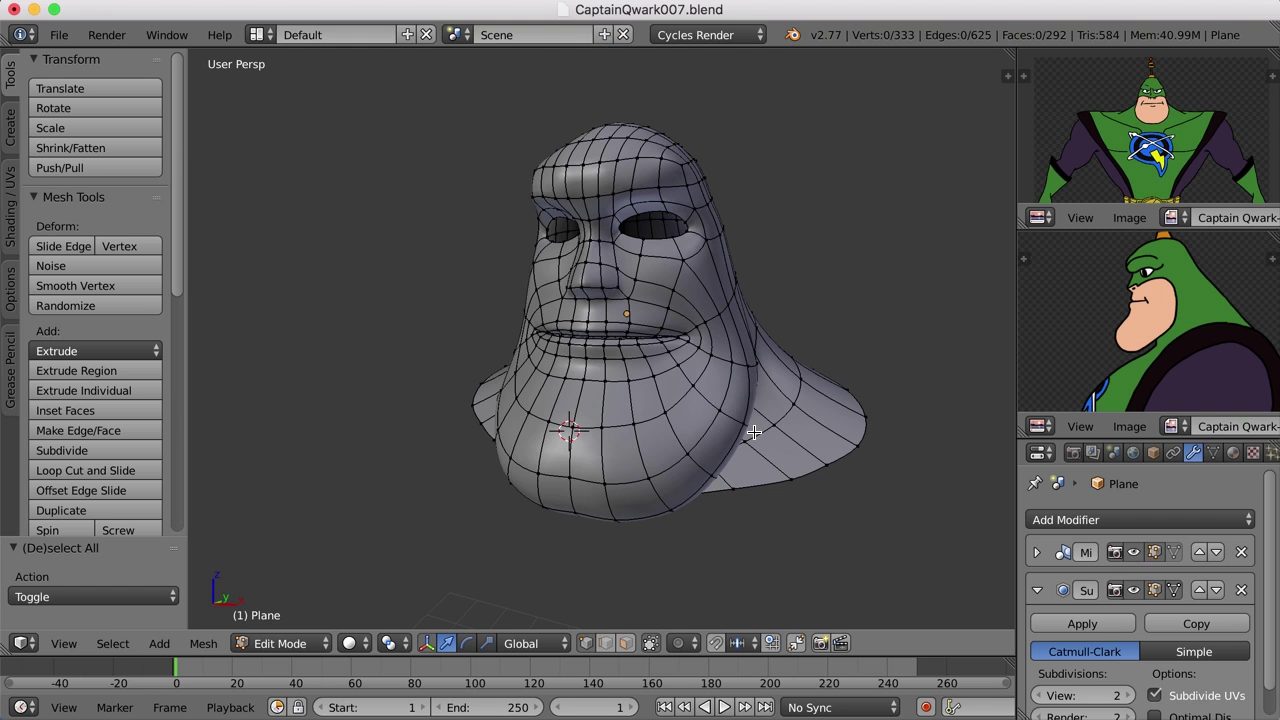